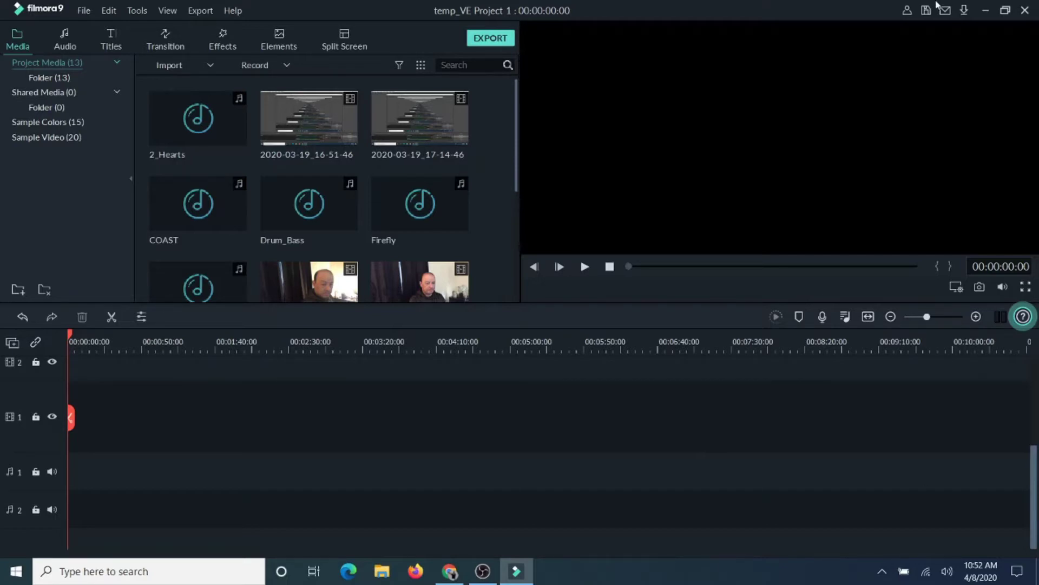
Step: Minimize Filmora9, view the video files in the desktop's PC recordings folder, and return to the desktop
left_click(985, 14)
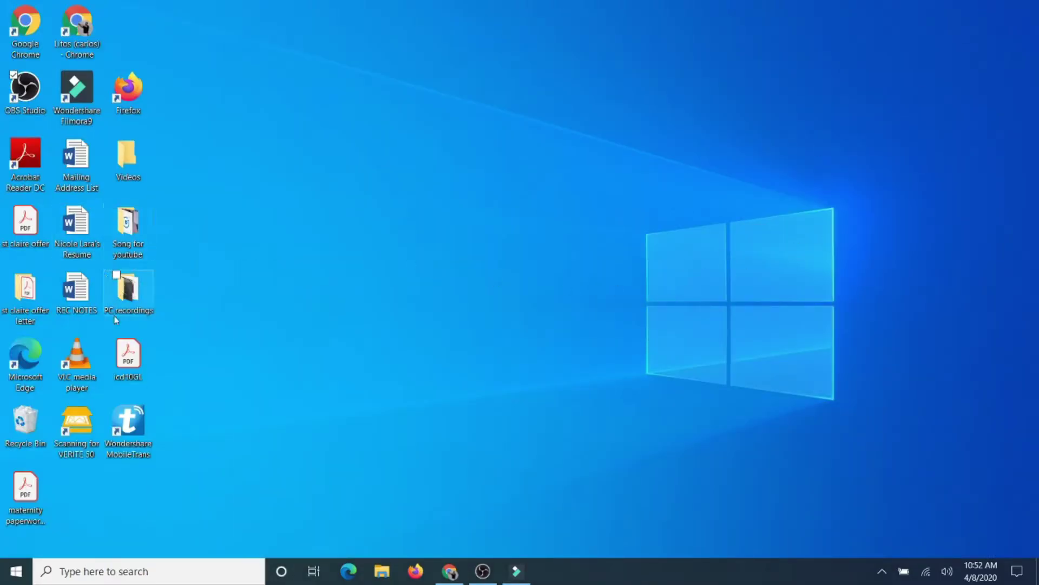
double_click(135, 294)
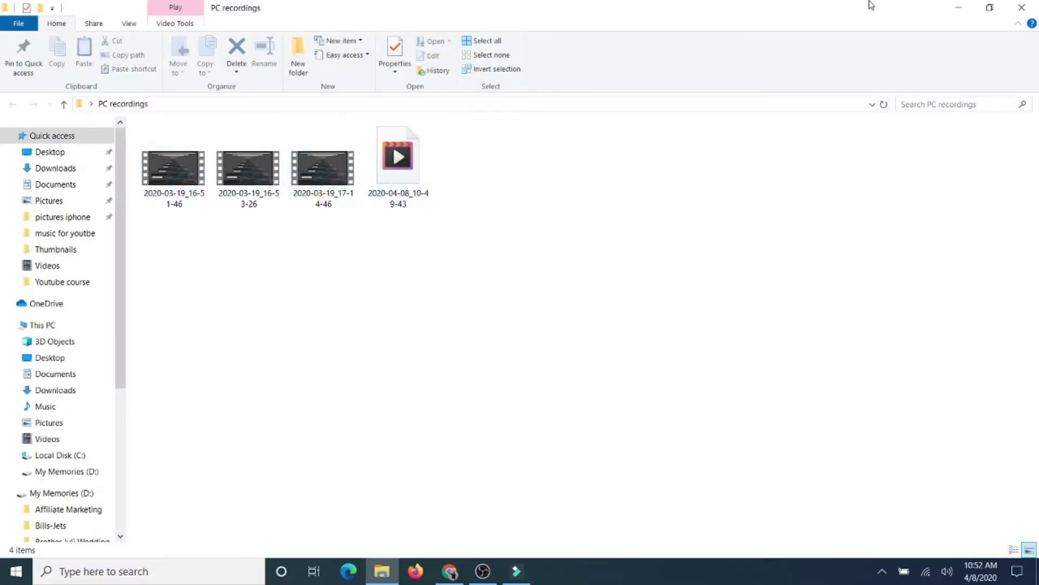
left_click(957, 8)
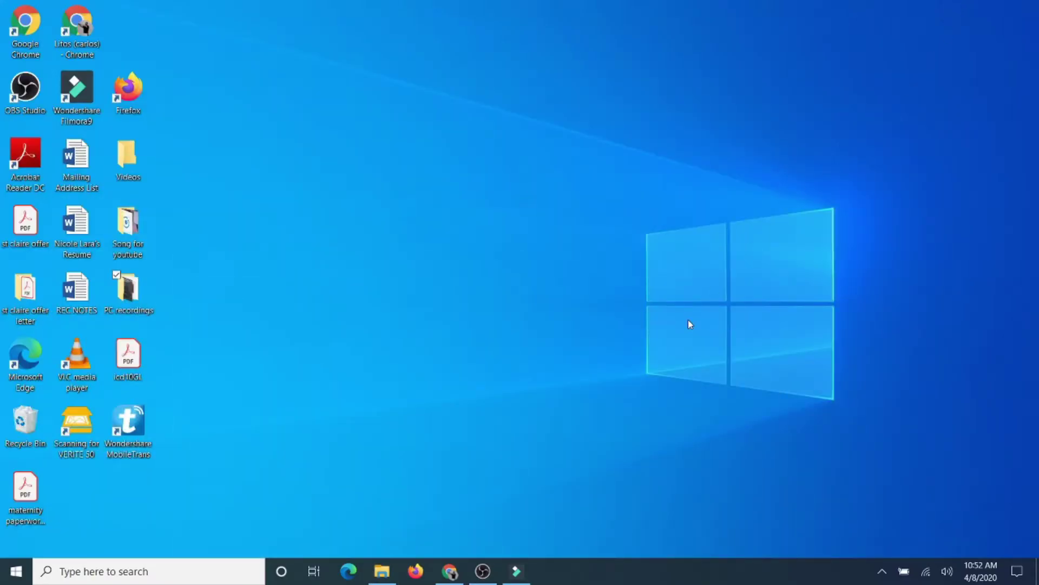
Step: Open Devices and Printers from the hardware ejection options to check the connected My Passport drive, and minimize the window
left_click(882, 571)
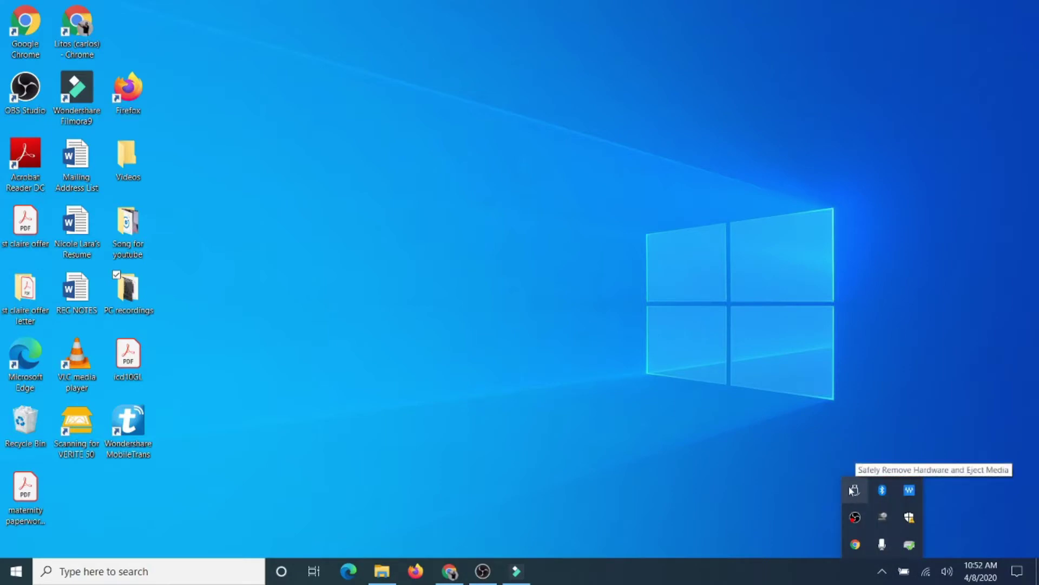
left_click(854, 492)
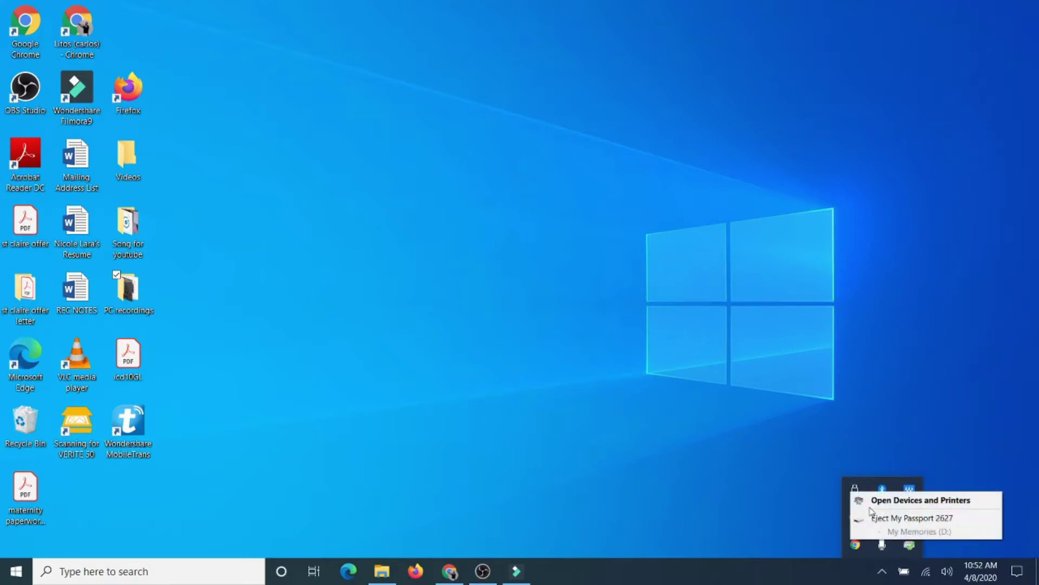
left_click(888, 500)
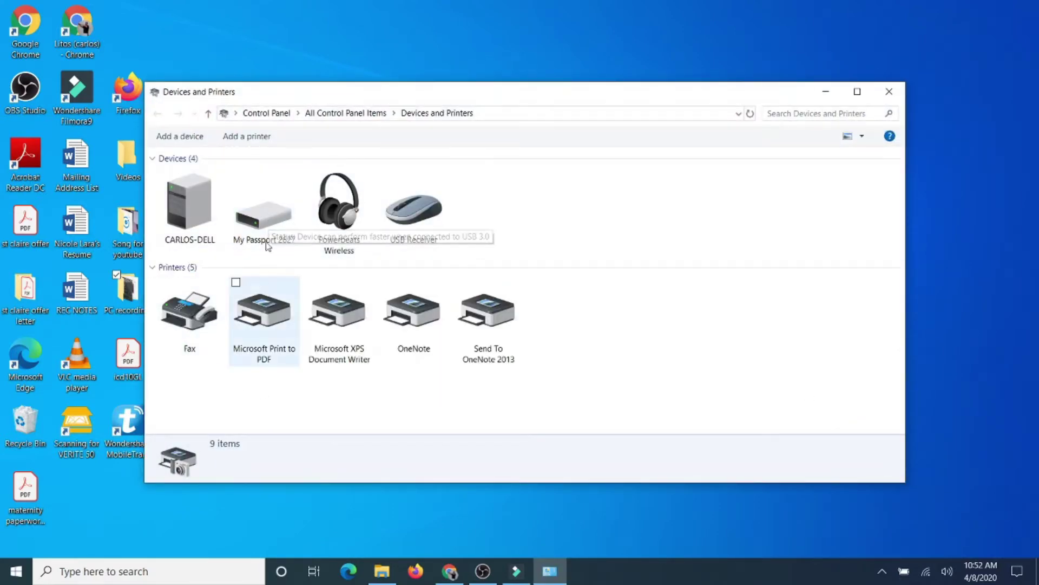
left_click(825, 91)
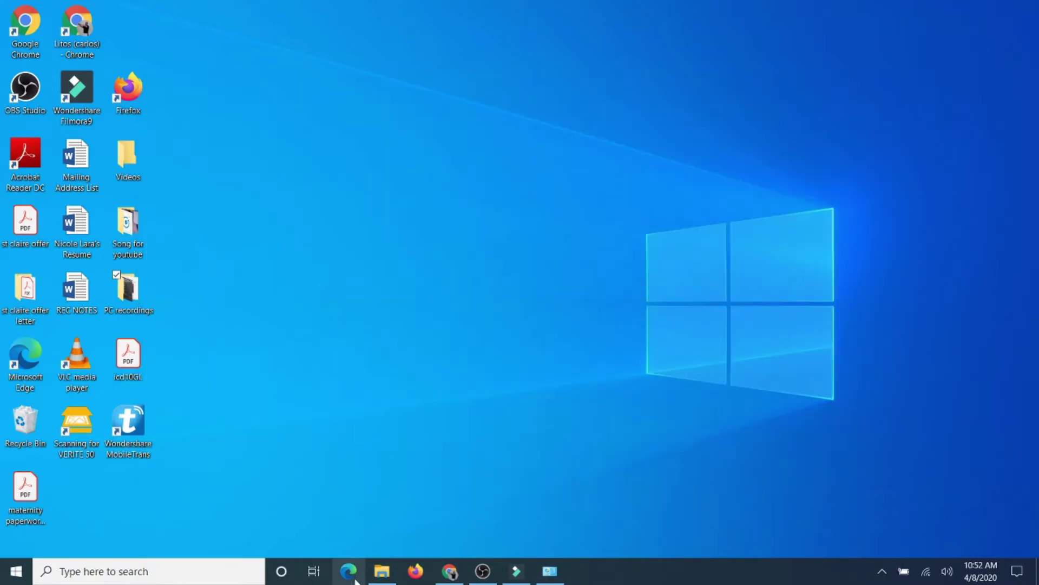
Step: Look through the Youtube videos folder on My Memories (D:) in File Explorer, and minimize the window
left_click(382, 571)
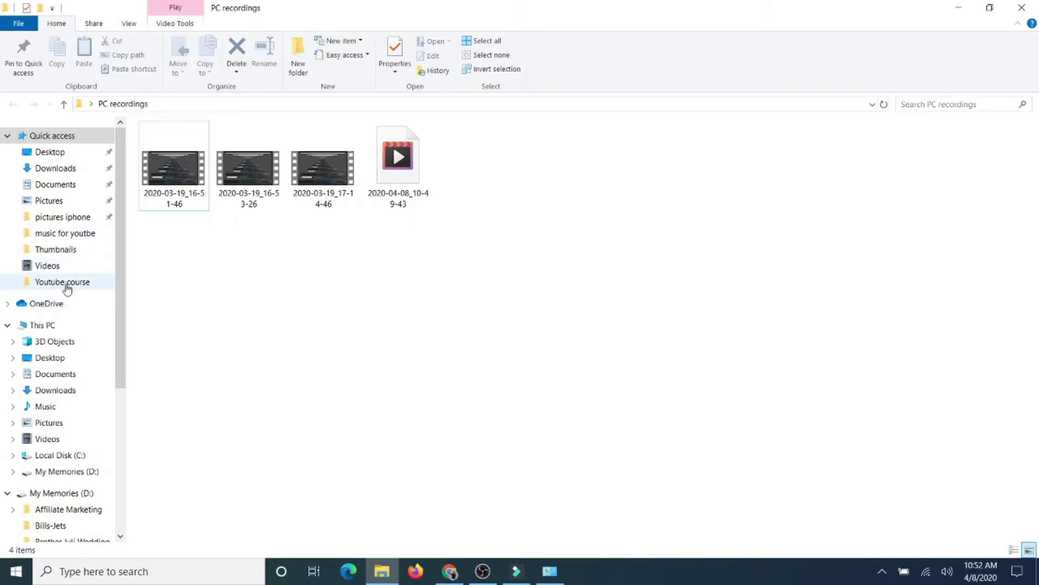
scroll(44, 265, "down", 2)
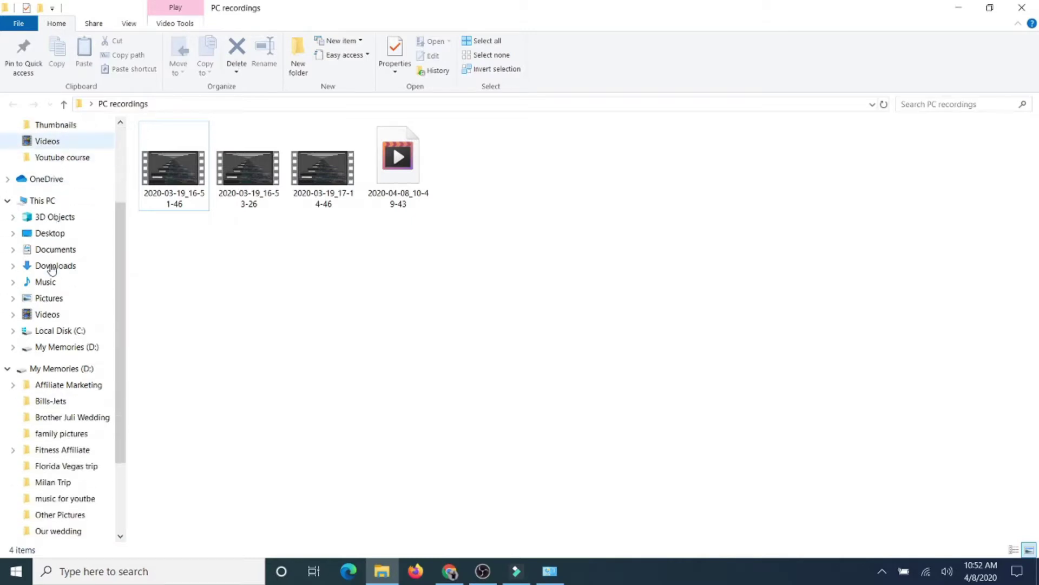
scroll(51, 269, "down", 2)
left_click(79, 519)
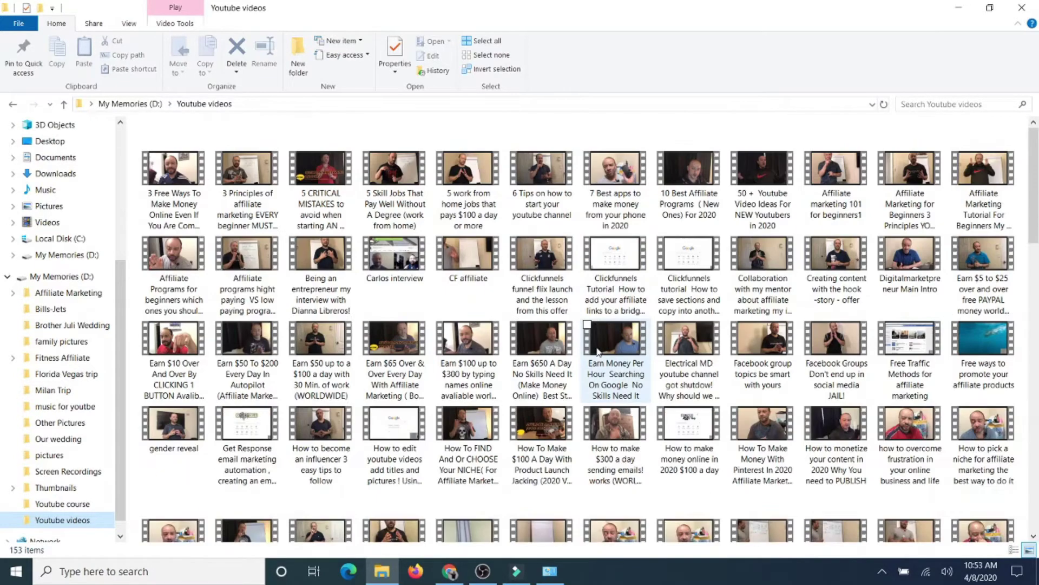
scroll(598, 351, "down", 10)
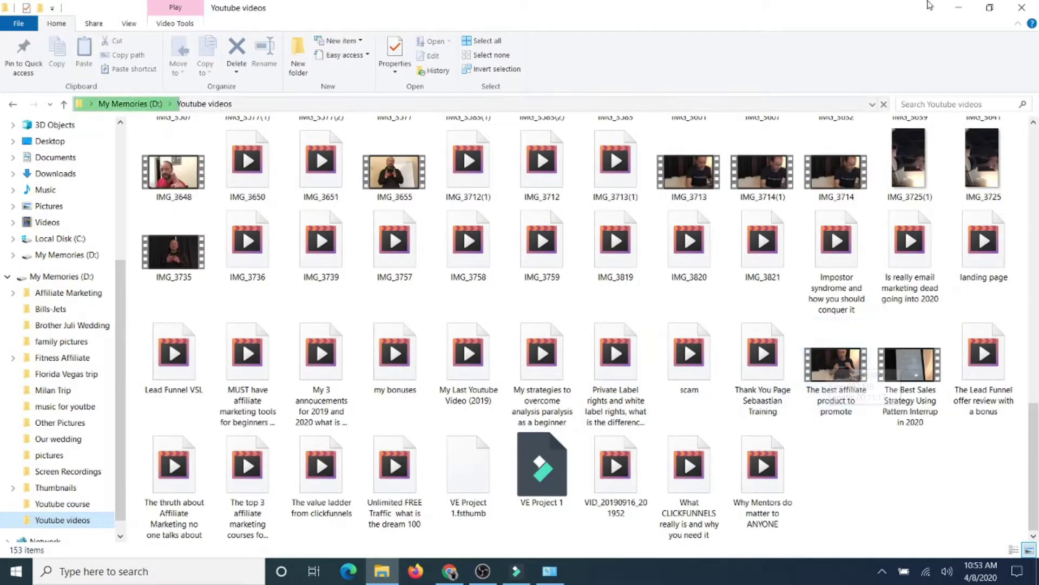
left_click(959, 8)
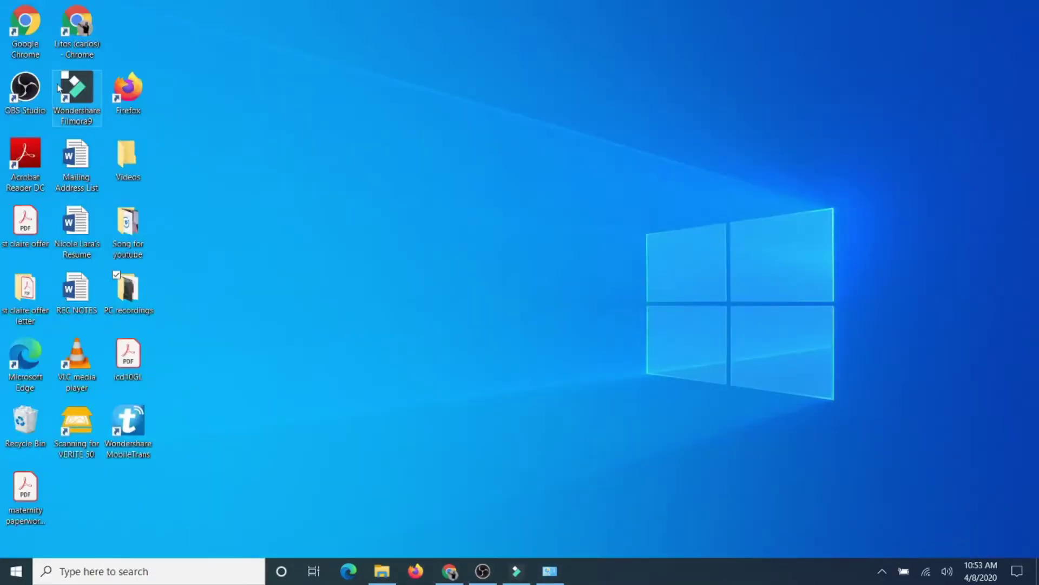
Step: Switch to Filmora9, browse the Screen Recordings folder on My Memories (D:) for media files to import, and cancel the import
double_click(77, 96)
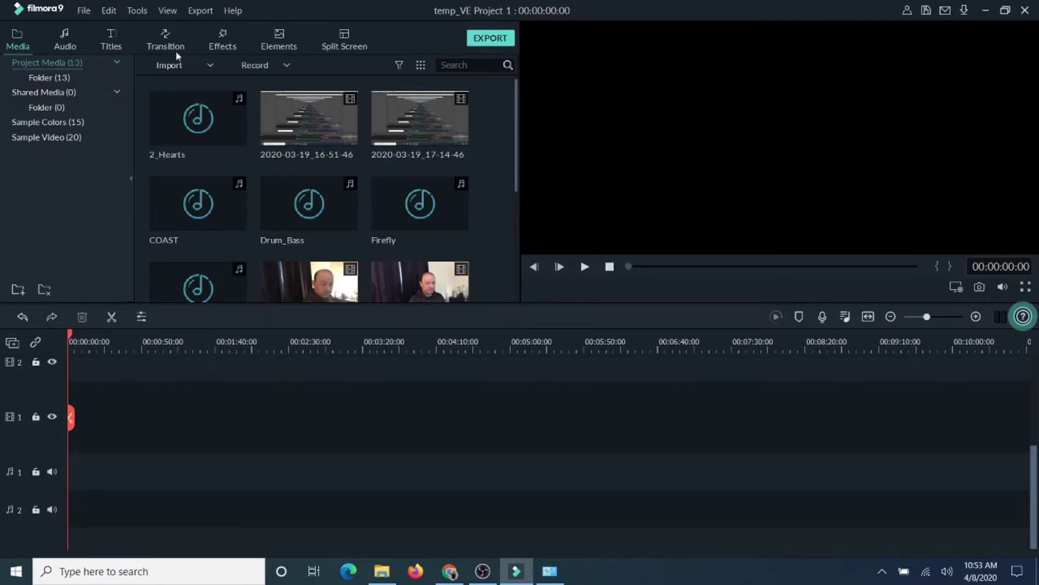
left_click(209, 65)
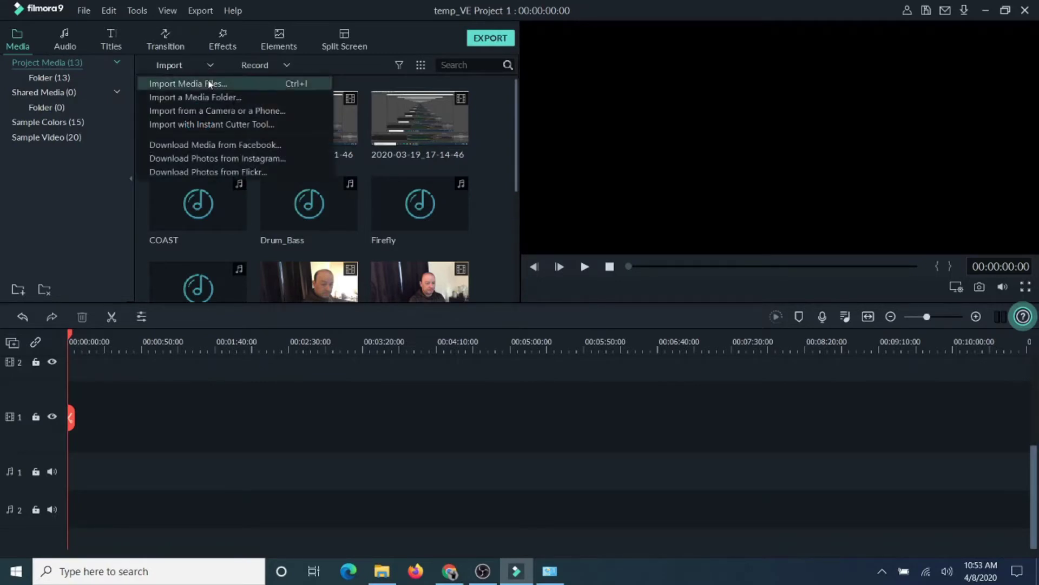
left_click(208, 84)
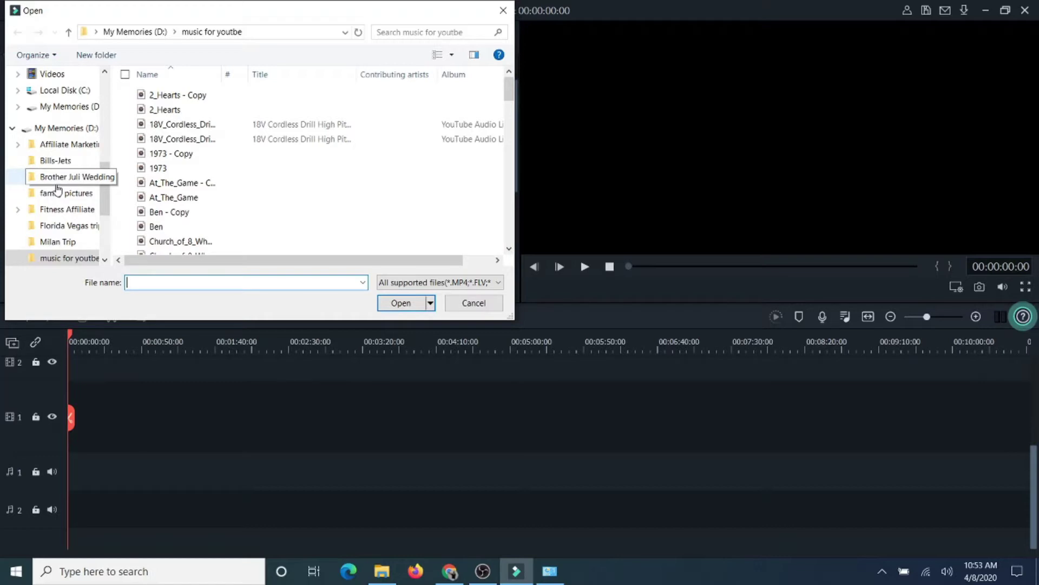
scroll(60, 201, "down", 3)
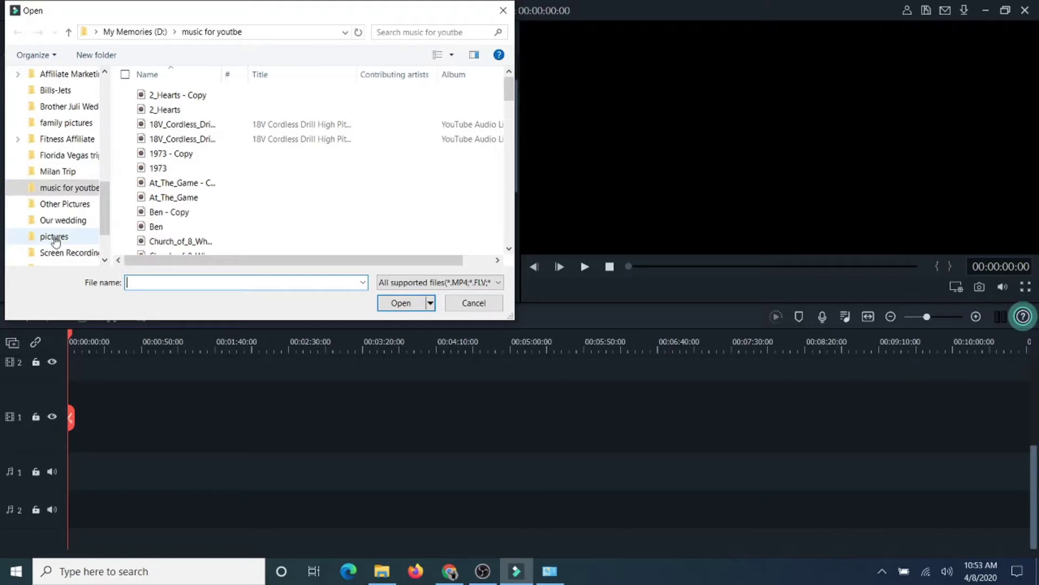
left_click(57, 253)
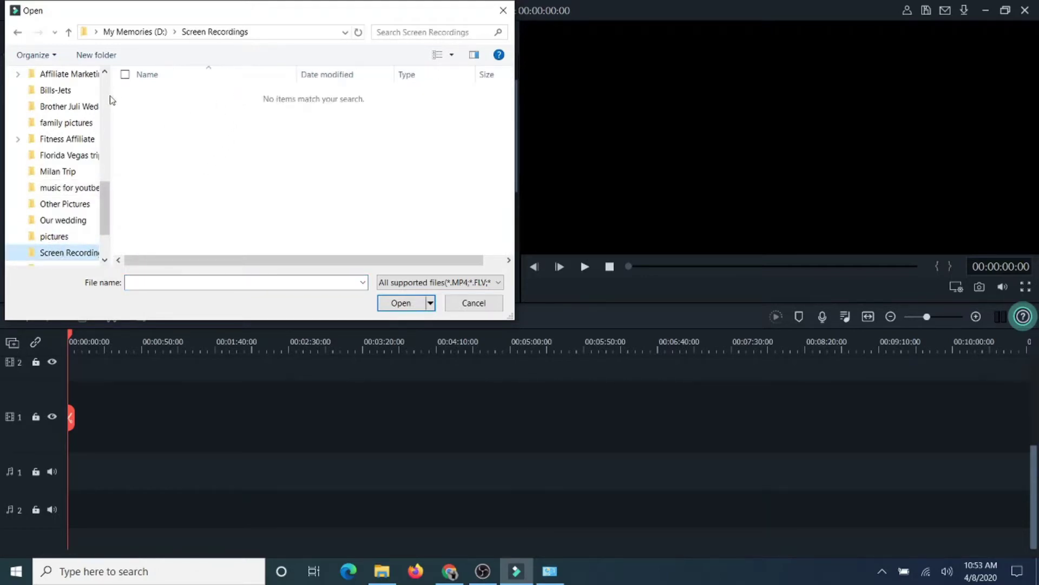
left_click(503, 10)
Step: View the media library's recording options for webcam, PC screen and voiceover without starting a recording
left_click(300, 129)
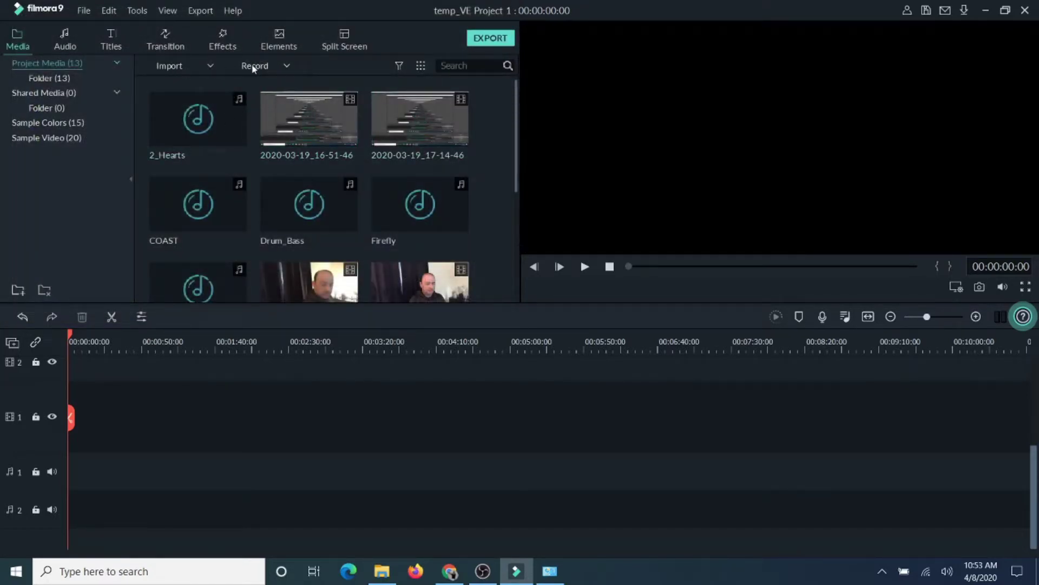
left_click(287, 66)
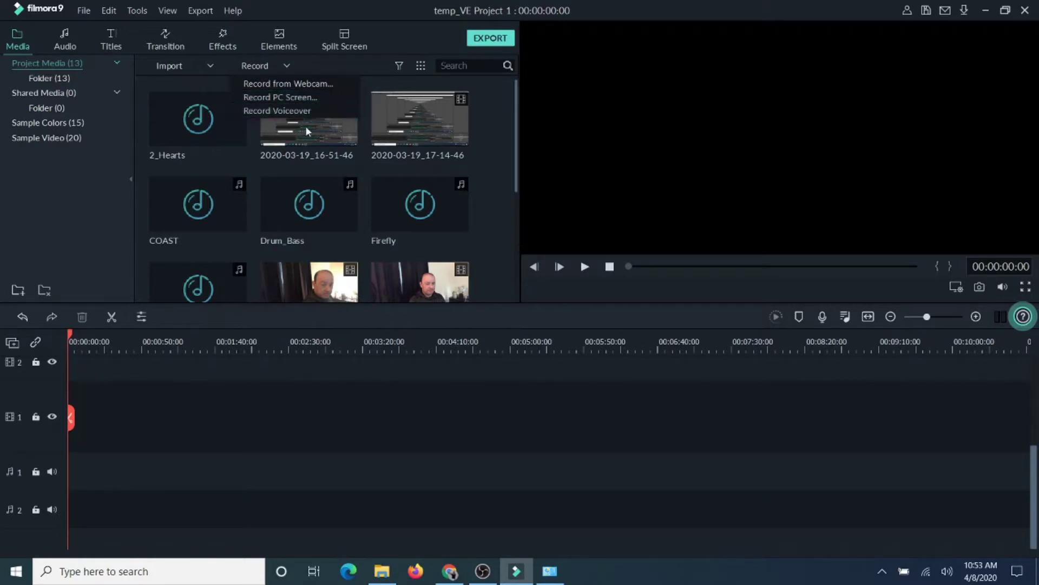
left_click(544, 432)
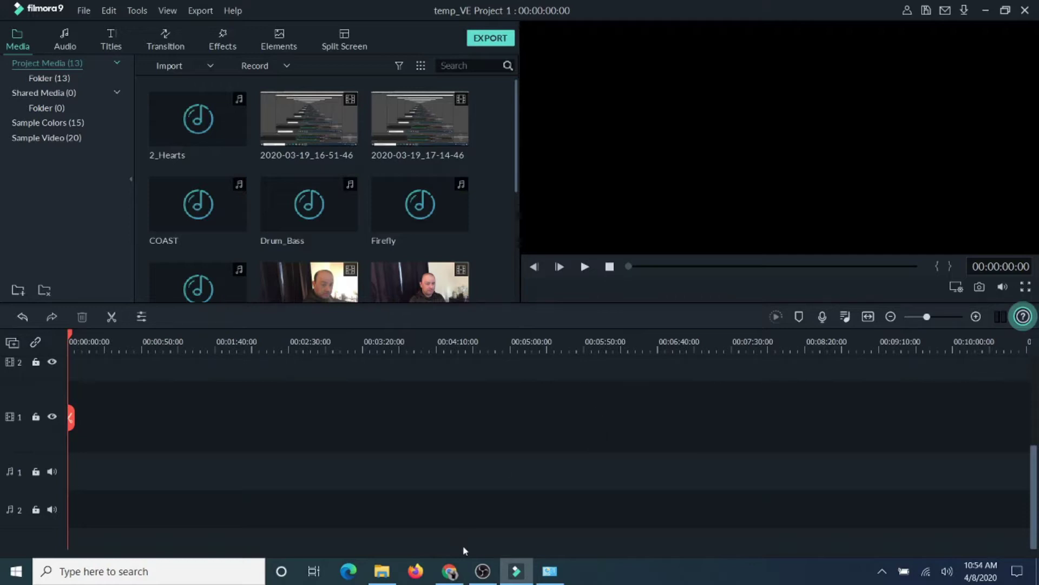
Step: Switch to OBS Studio to view its screen recording window, and minimize it and Filmora9 to reach the desktop
left_click(490, 579)
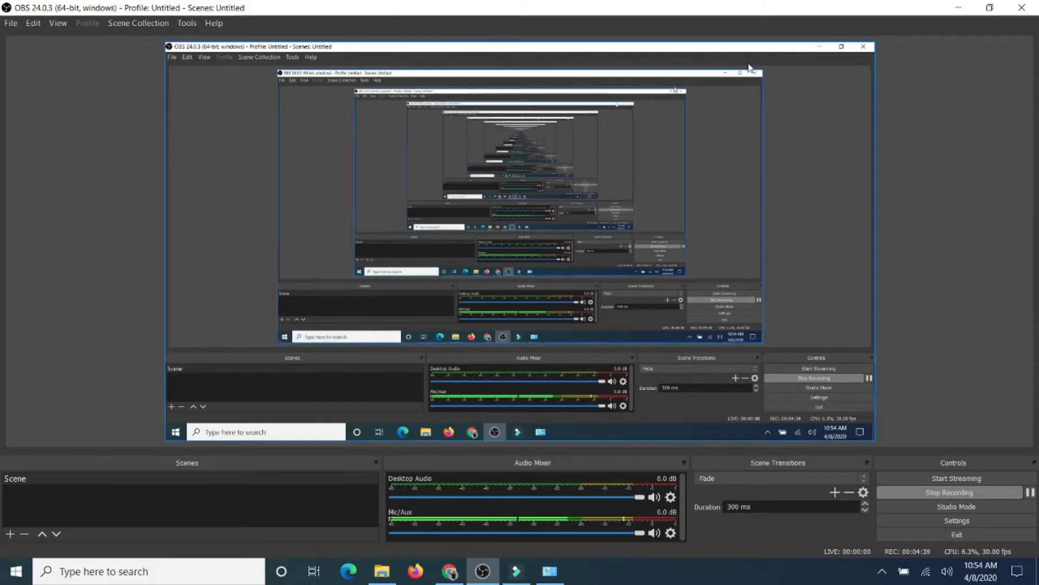
left_click(958, 9)
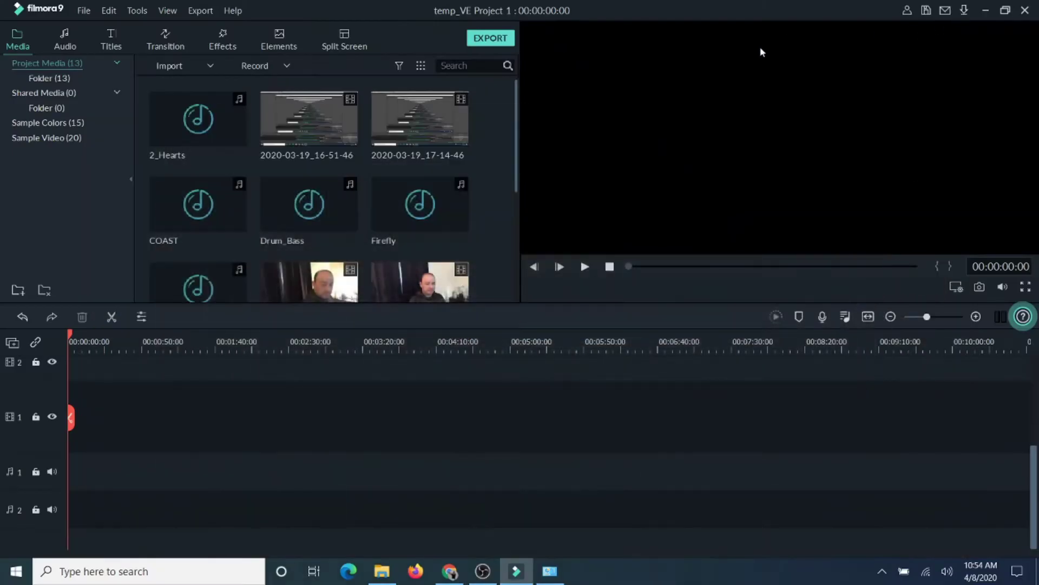
left_click(988, 13)
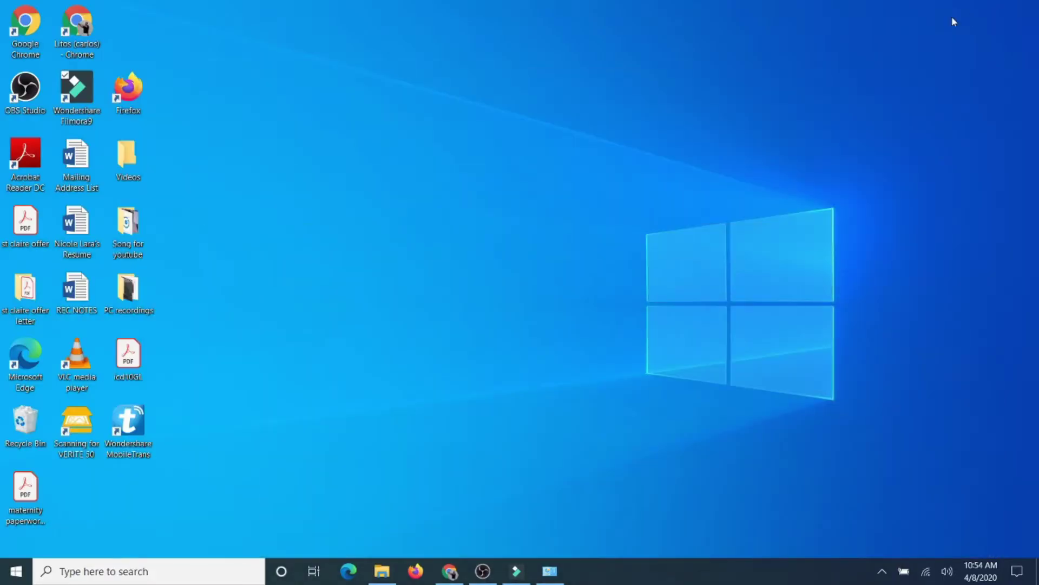
Step: Look through the tracks in the music for youtbe folder on My Memories (D:) in File Explorer, and minimize the window
left_click(389, 580)
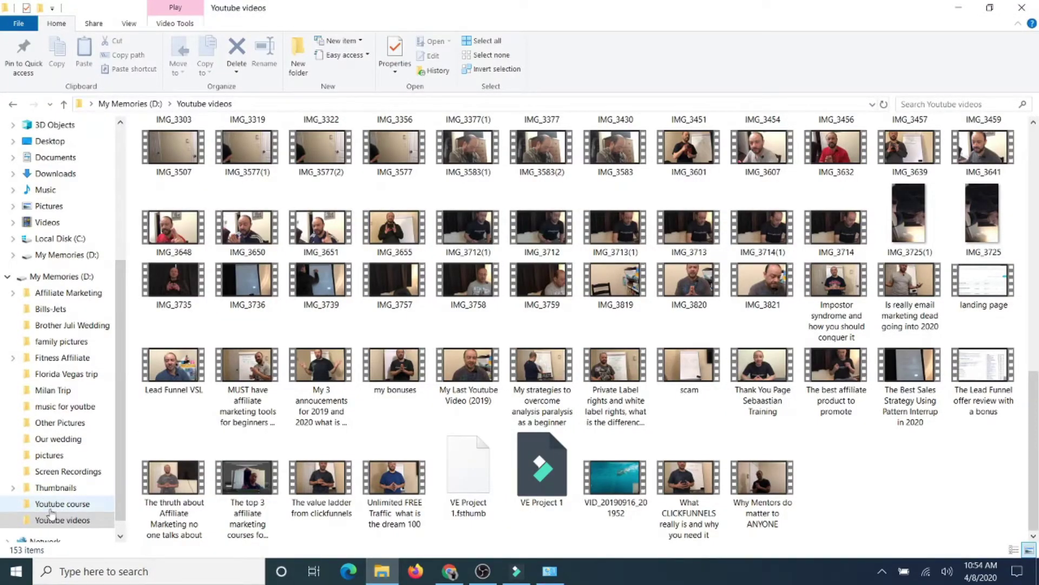
scroll(73, 503, "down", 1)
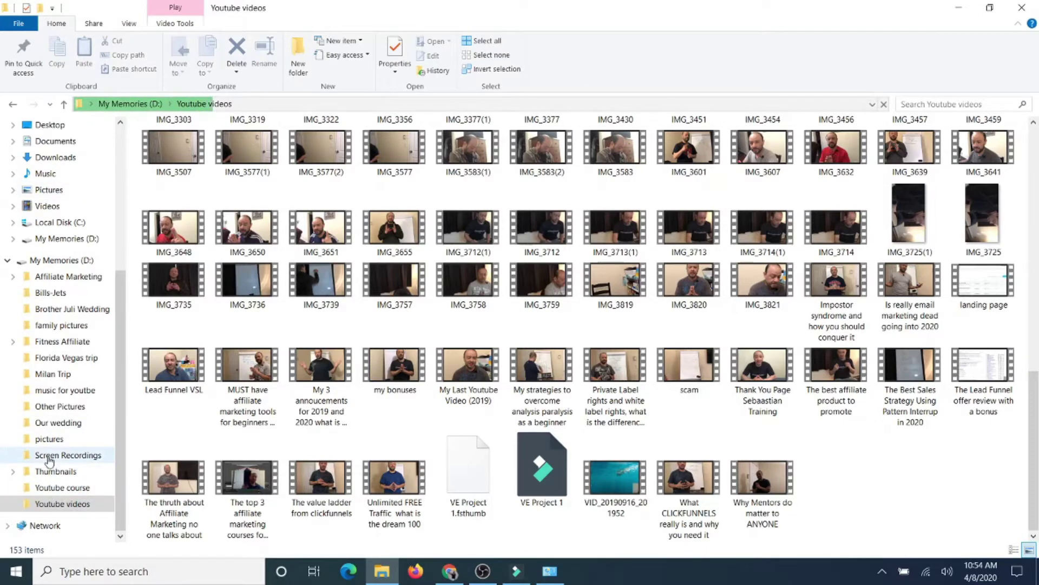
left_click(49, 394)
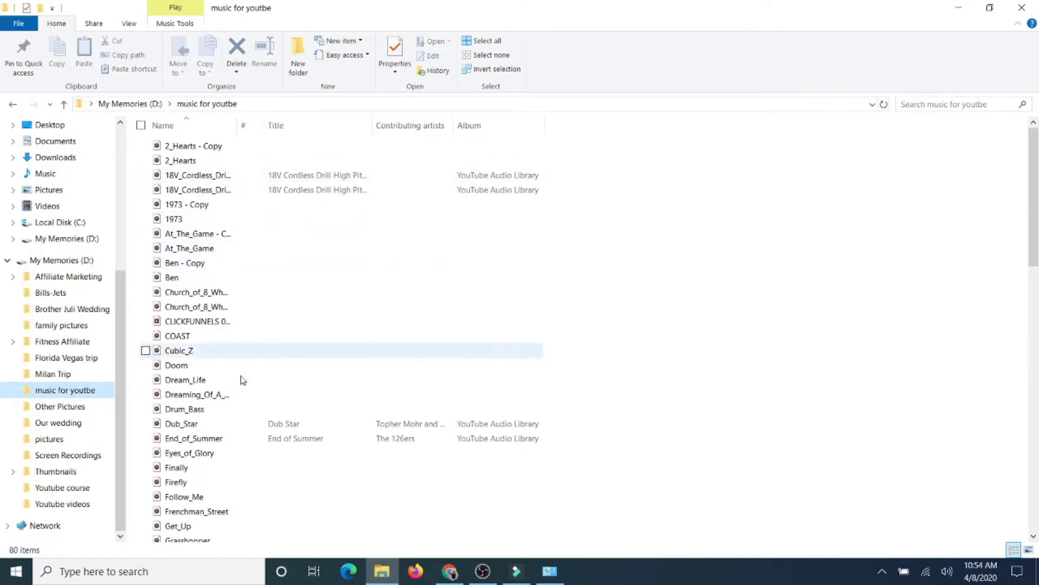
scroll(243, 385, "down", 13)
scroll(265, 452, "down", 5)
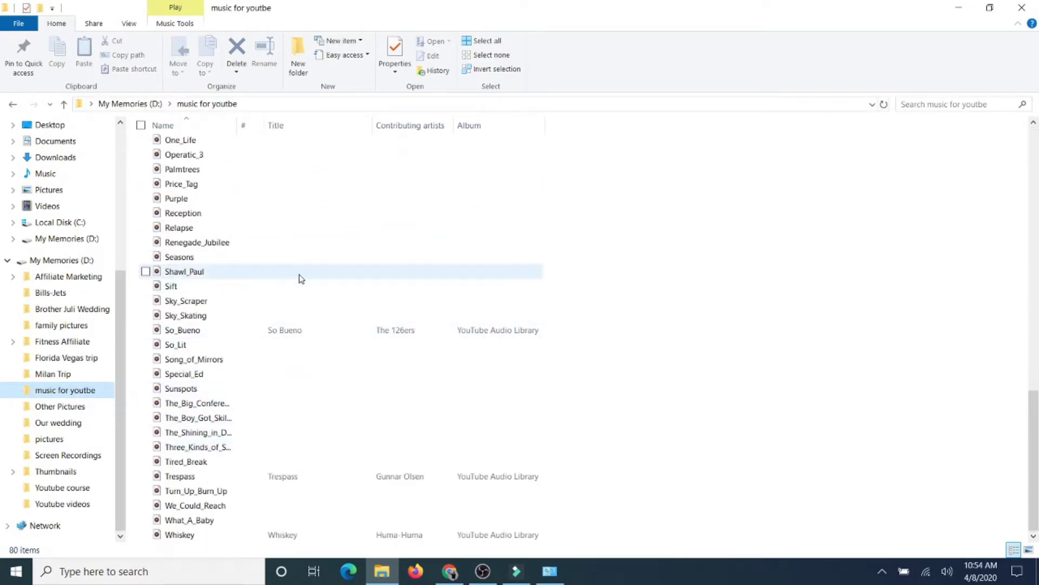
left_click(958, 8)
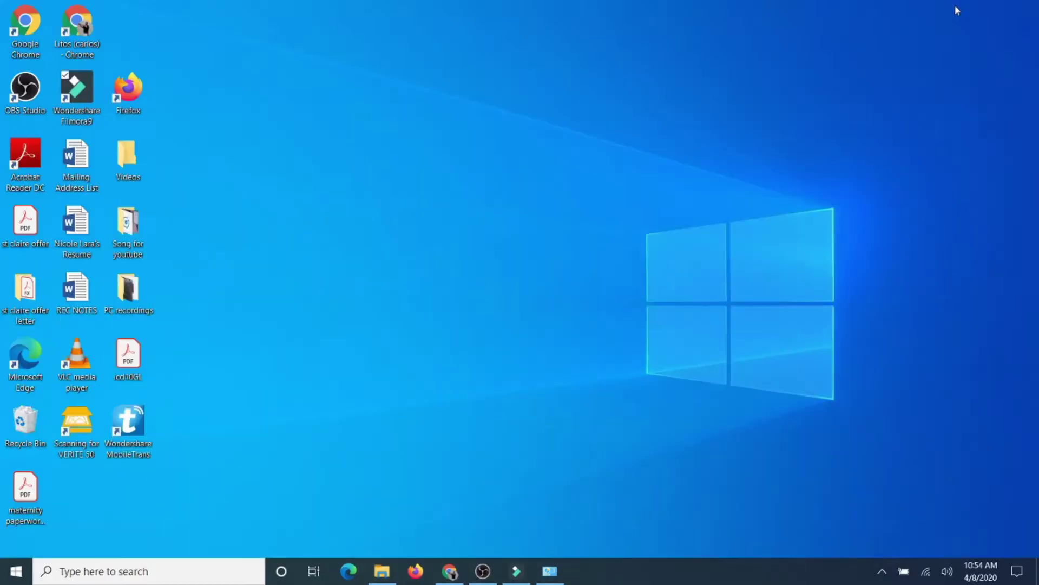
Step: Switch to Chrome, go from the YouTube channel page to YouTube Studio, and open the Audio library
left_click(450, 571)
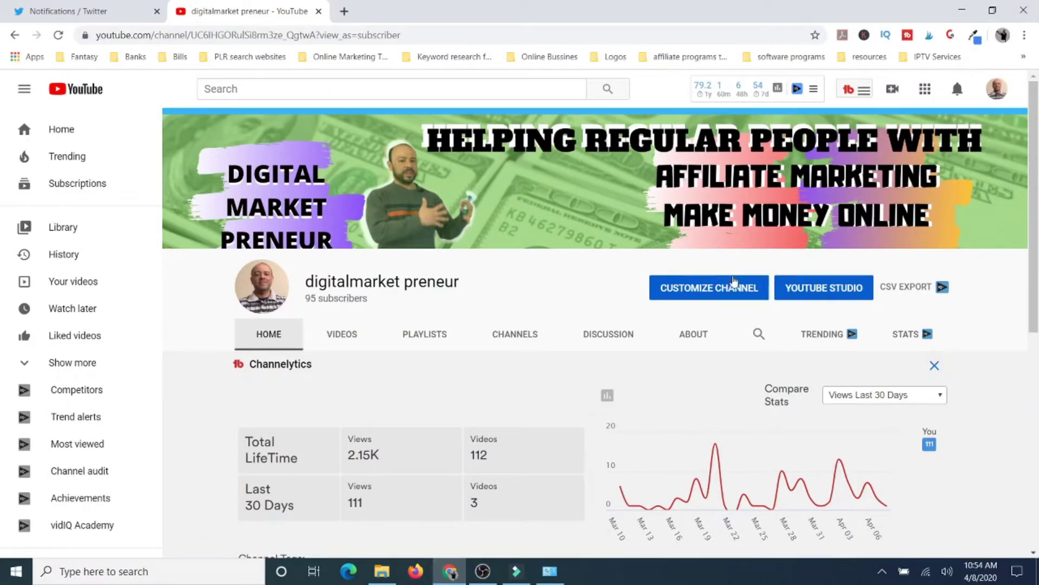
left_click(735, 288)
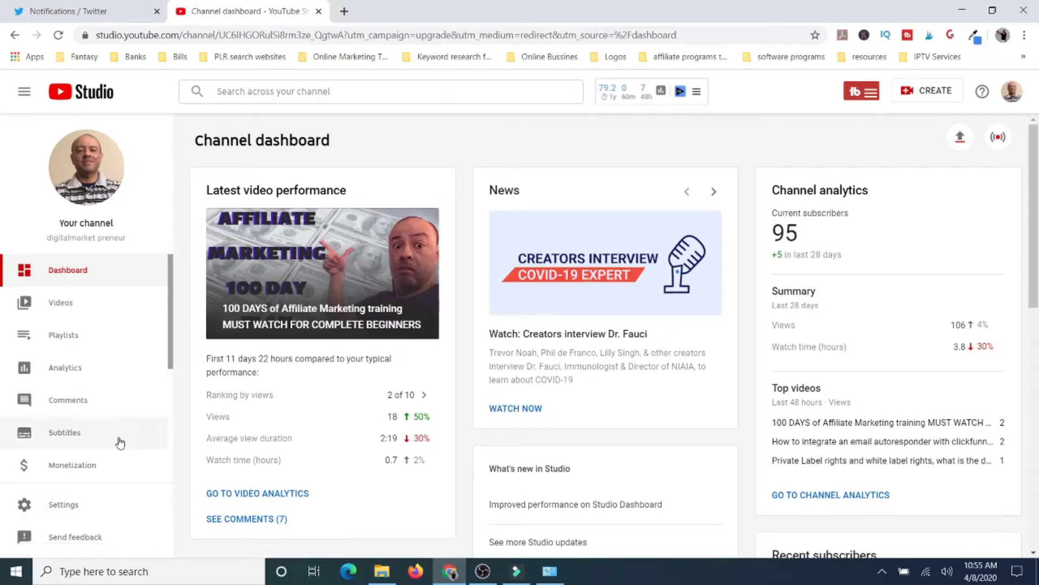
scroll(118, 441, "down", 4)
scroll(120, 443, "up", 4)
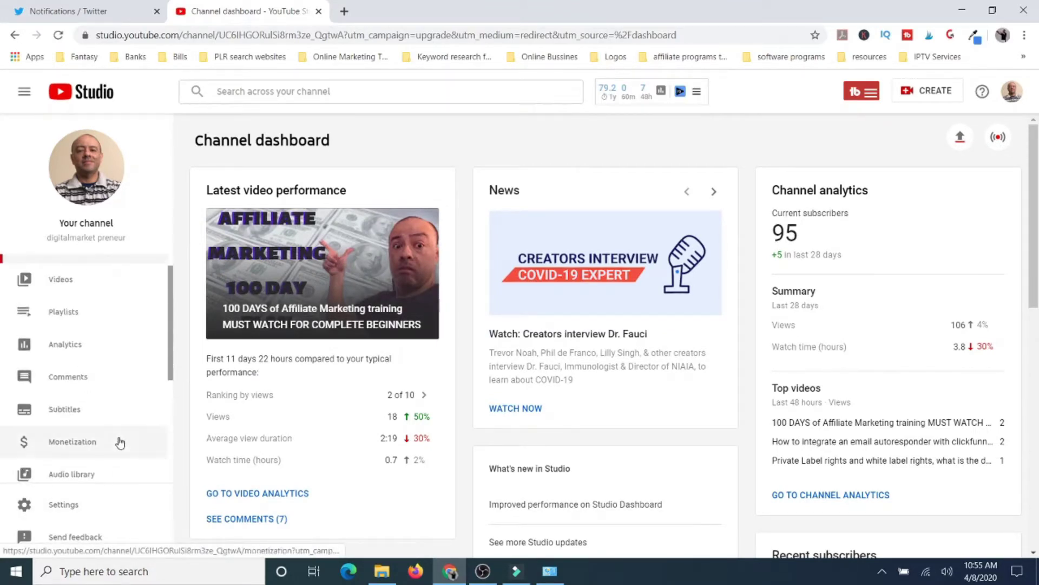
scroll(120, 443, "down", 4)
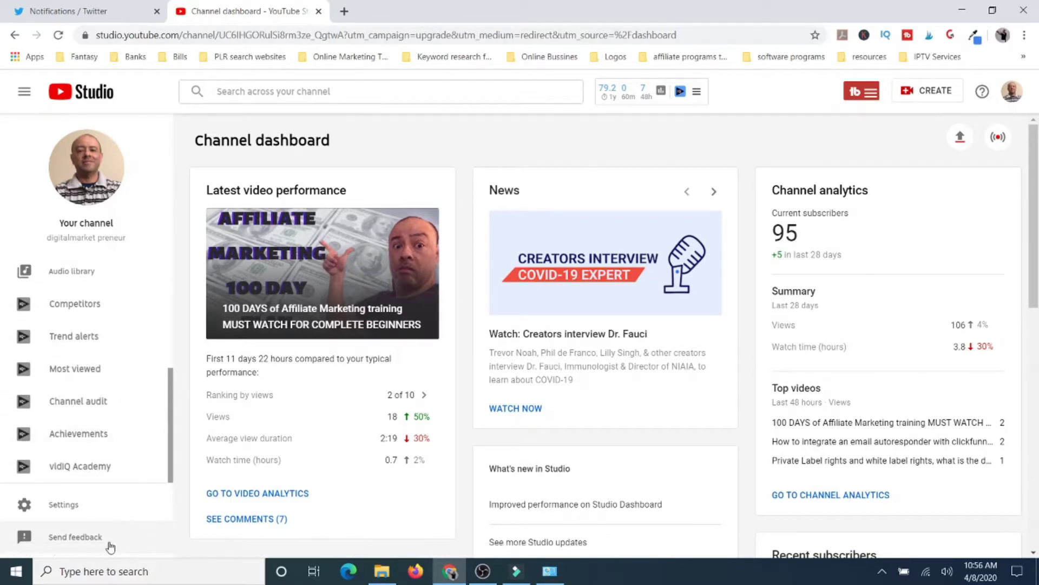
left_click(80, 537)
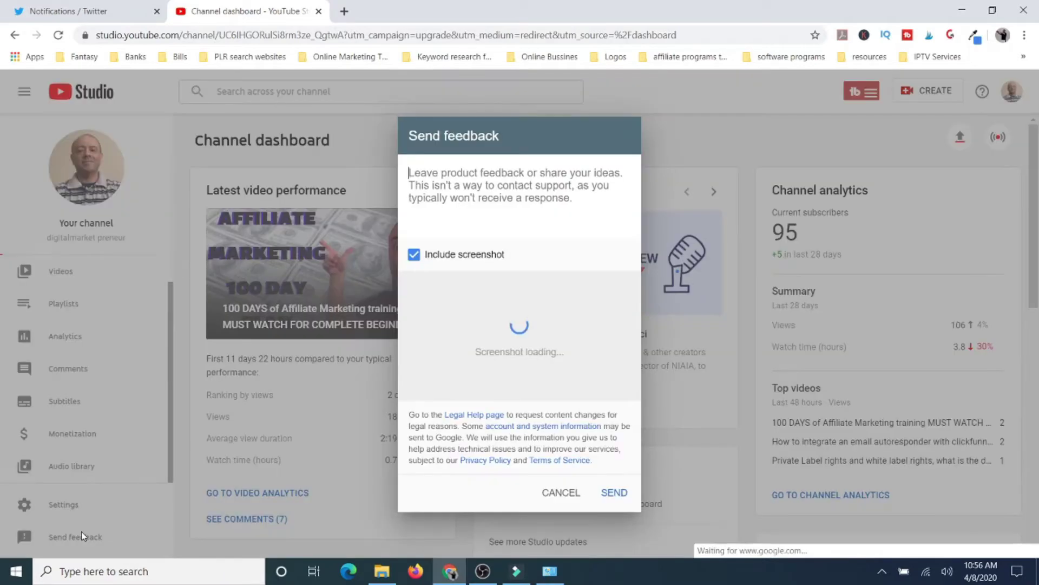
left_click(559, 493)
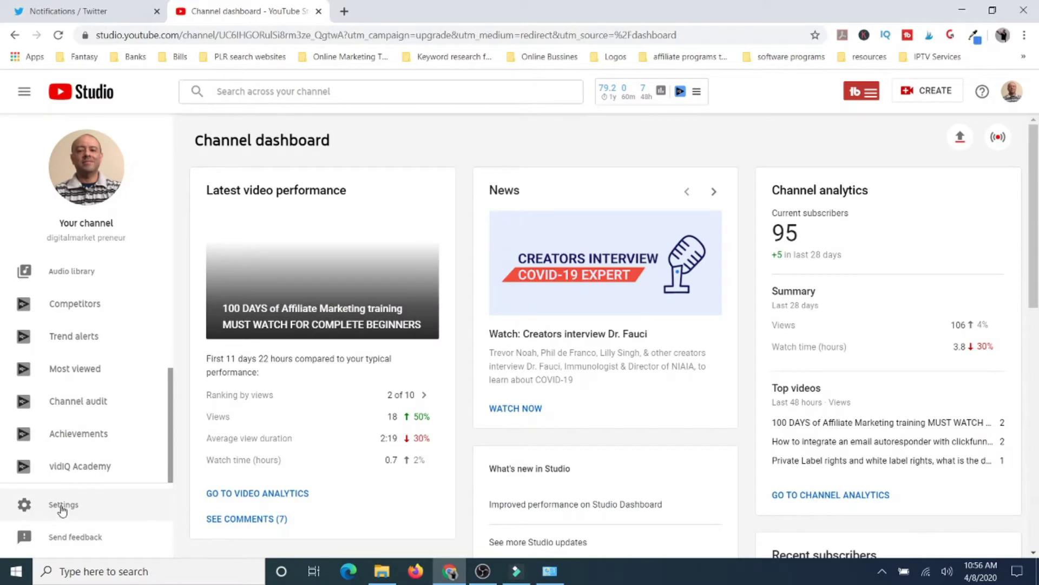
left_click(74, 276)
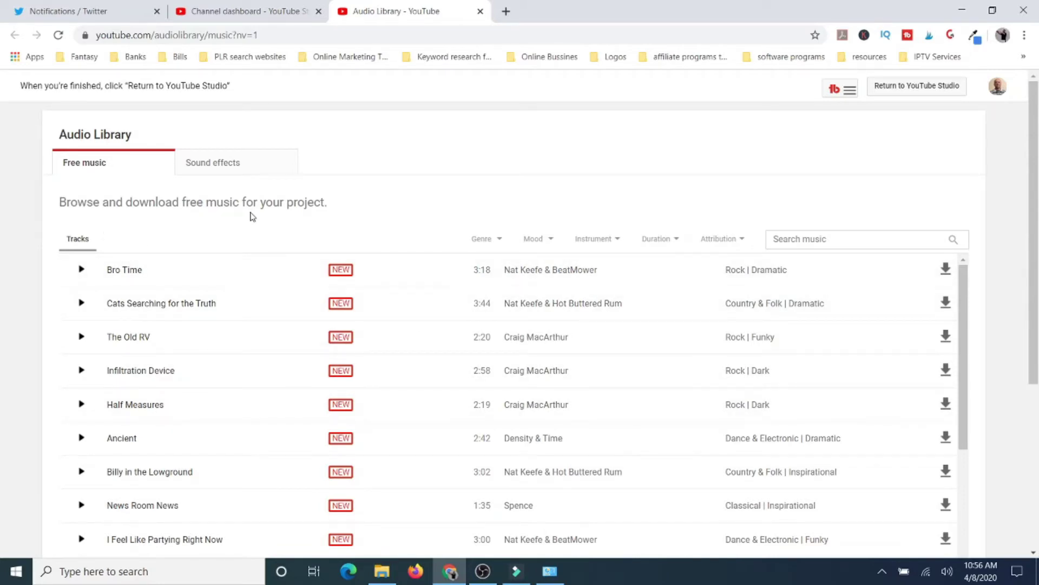
Step: Browse the free music tracks in the Audio Library and view the genre, mood, instrument, duration and attribution filter options
scroll(434, 415, "down", 5)
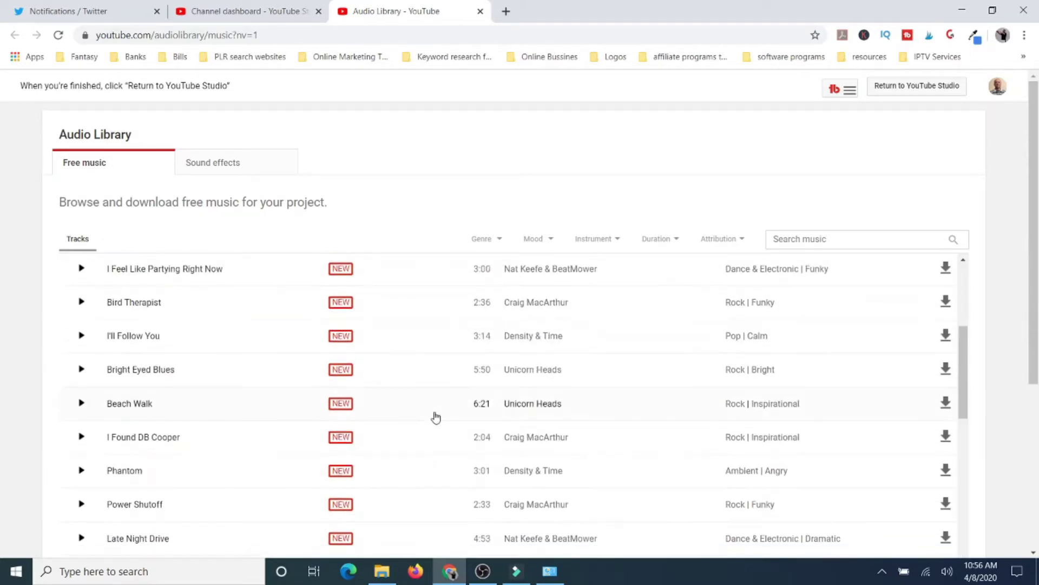
scroll(436, 416, "down", 9)
scroll(432, 379, "up", 4)
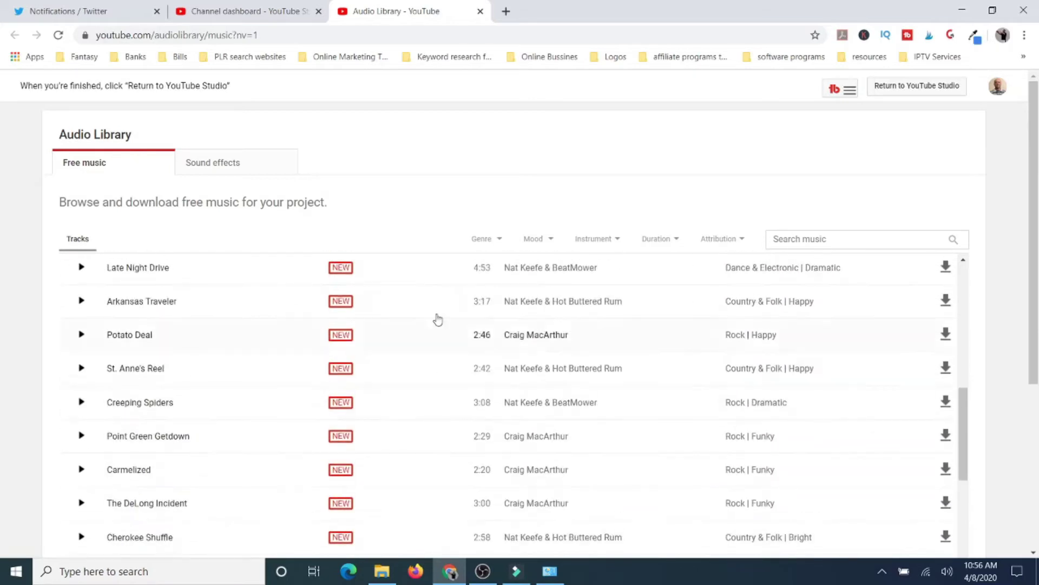
left_click(481, 241)
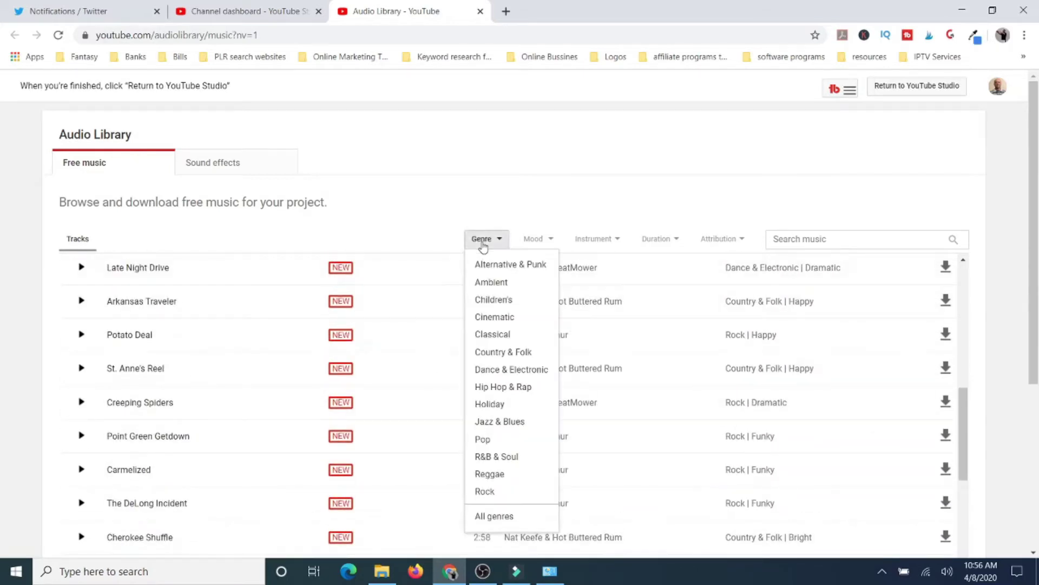
left_click(539, 242)
left_click(594, 239)
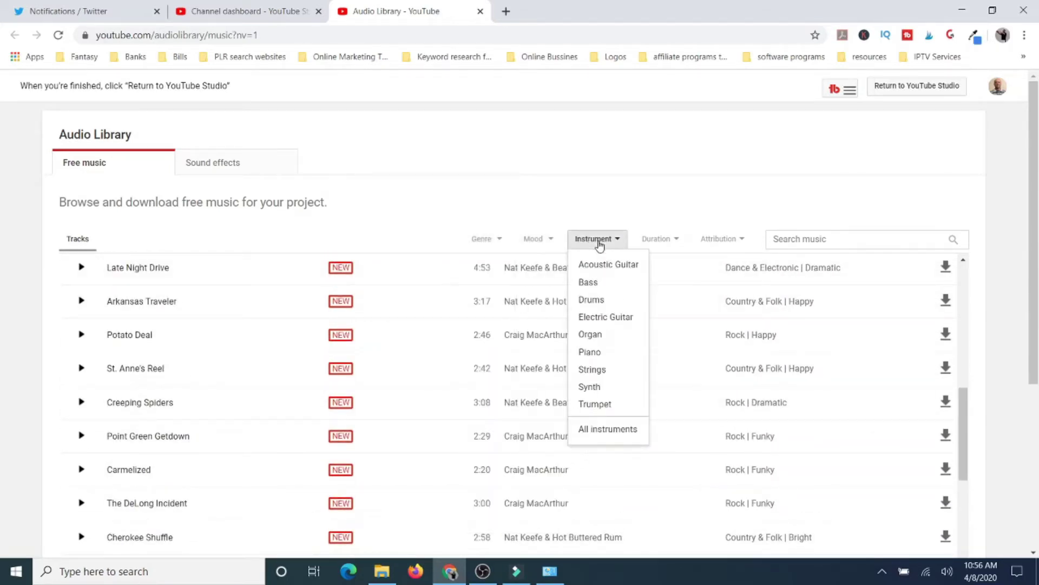
left_click(657, 240)
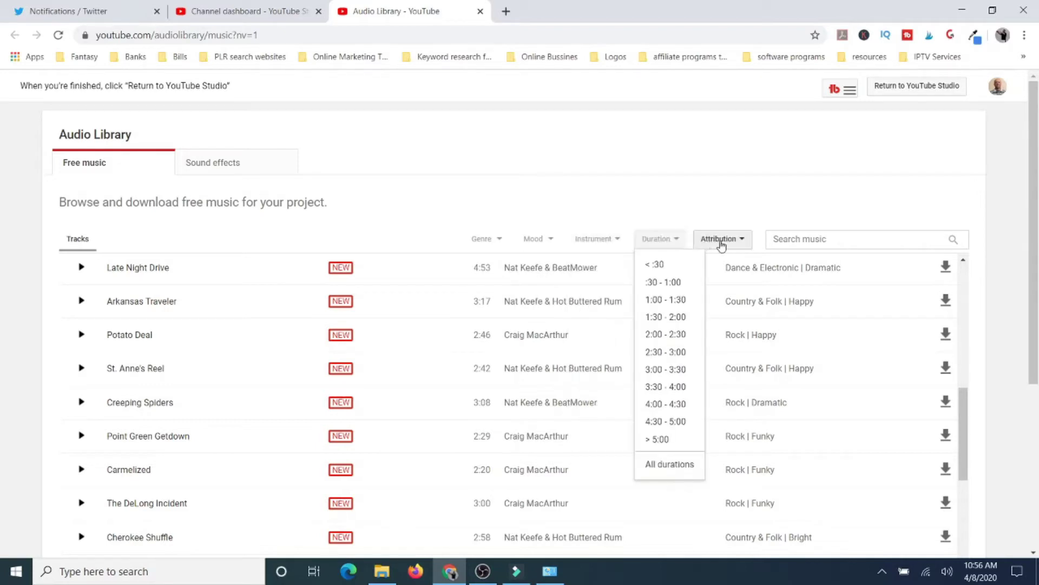
left_click(724, 243)
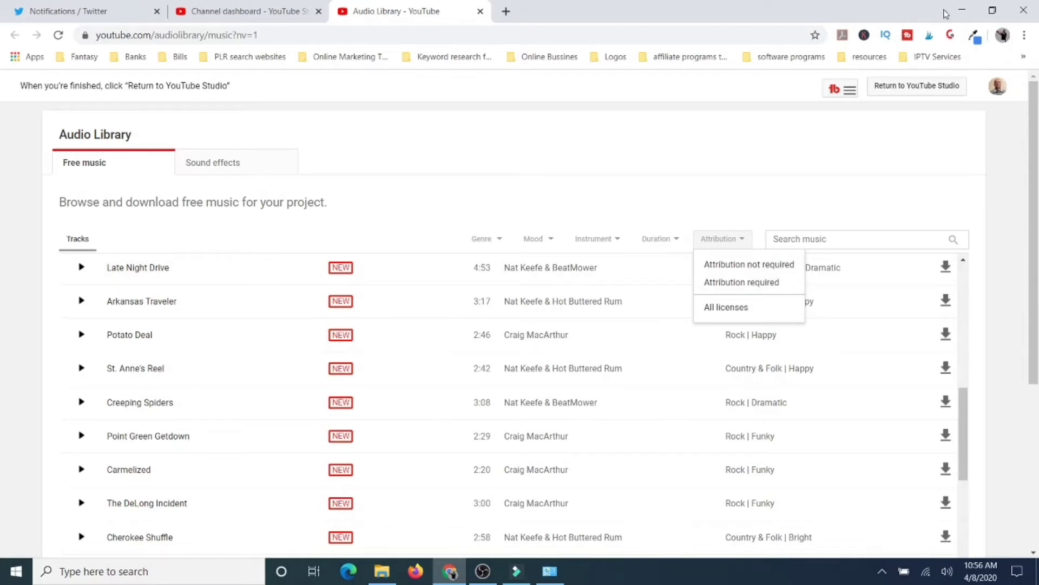
Step: Open the Creator Studio dashboard, view the channel's Status and Features page, and reach the Audio Library from there
left_click(997, 86)
left_click(918, 169)
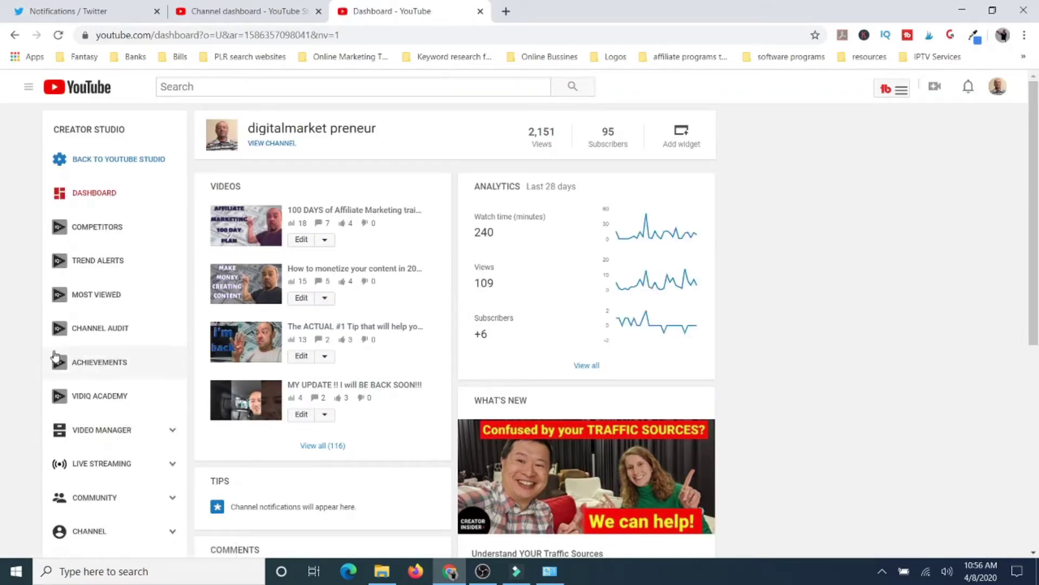
scroll(86, 352, "down", 4)
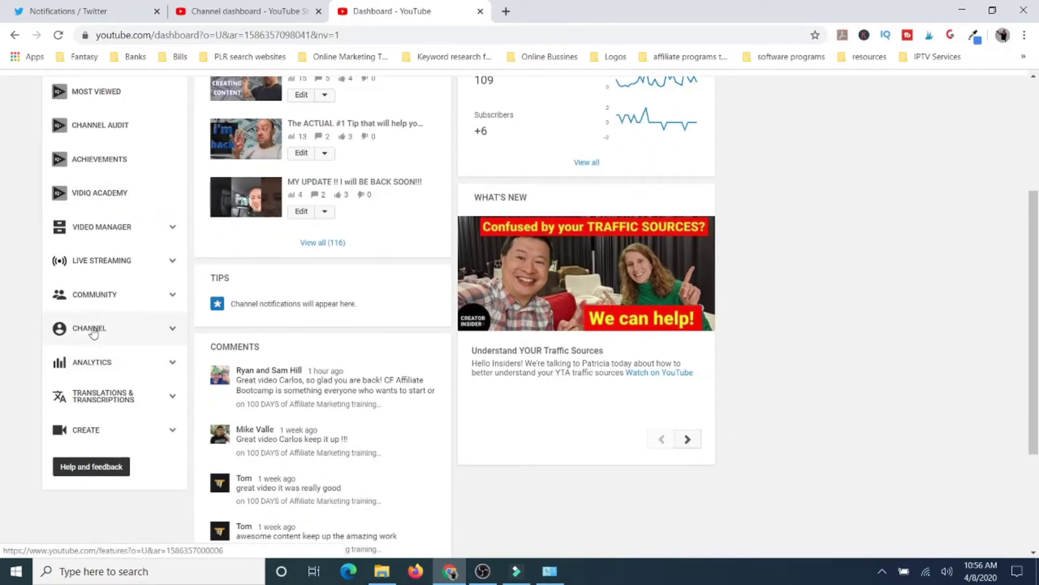
left_click(92, 332)
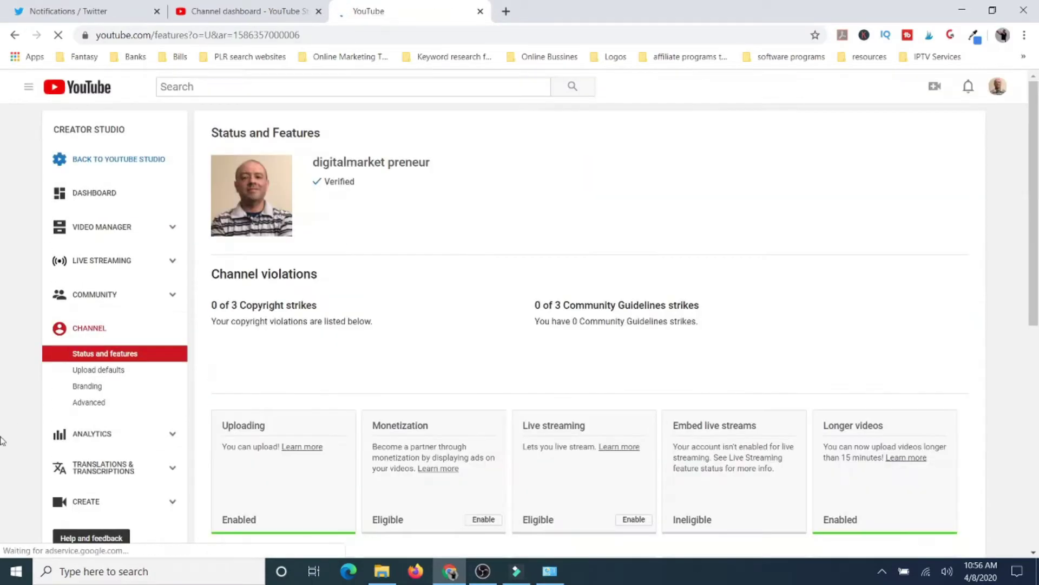
scroll(144, 242, "down", 5)
scroll(144, 242, "down", 3)
left_click(172, 267)
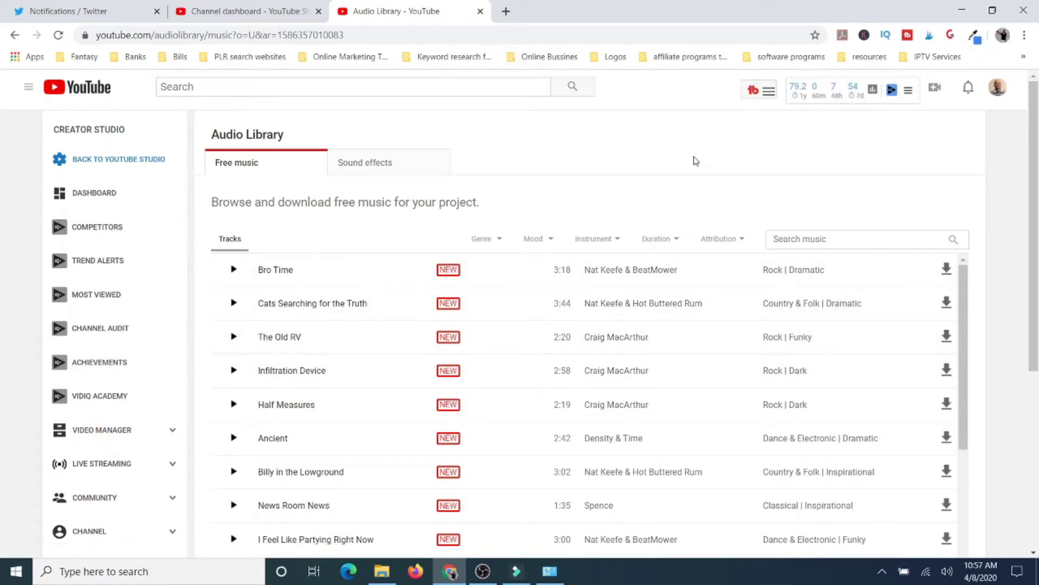
Step: Minimize Chrome, switch to Filmora9, and view the devices available for importing media from a camera or phone without importing anything
left_click(966, 12)
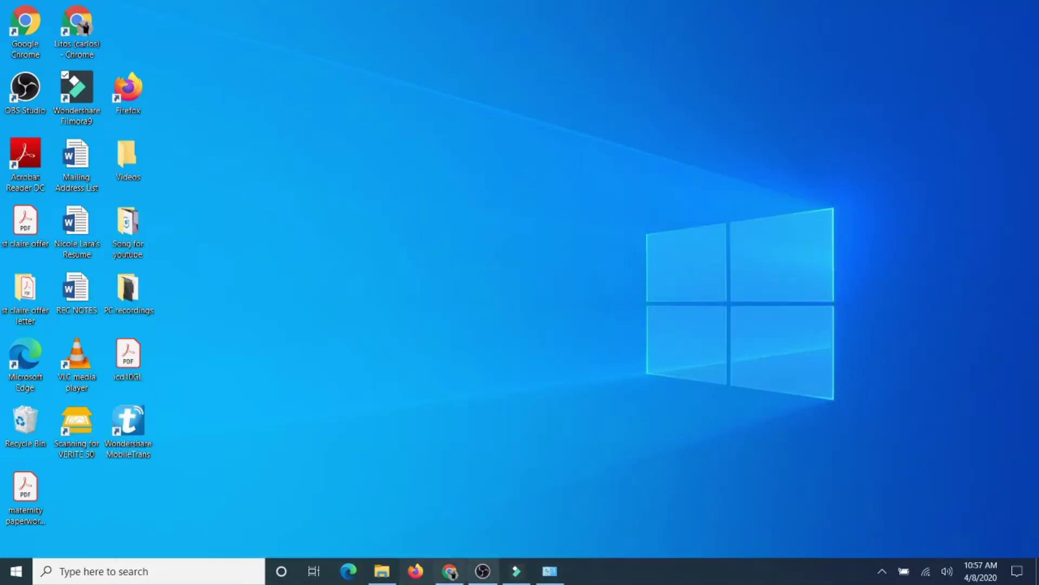
left_click(515, 578)
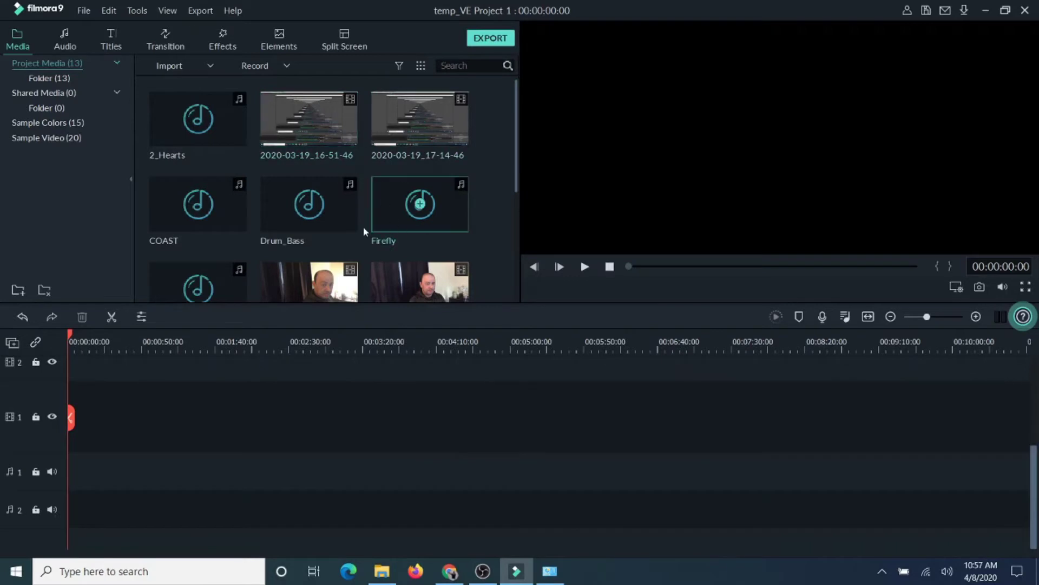
left_click(211, 67)
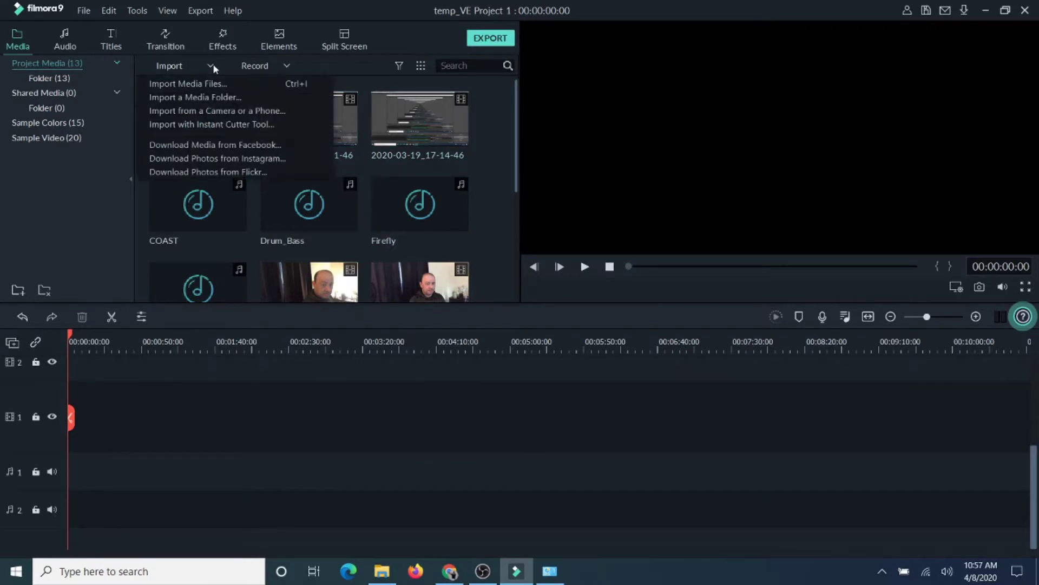
left_click(226, 110)
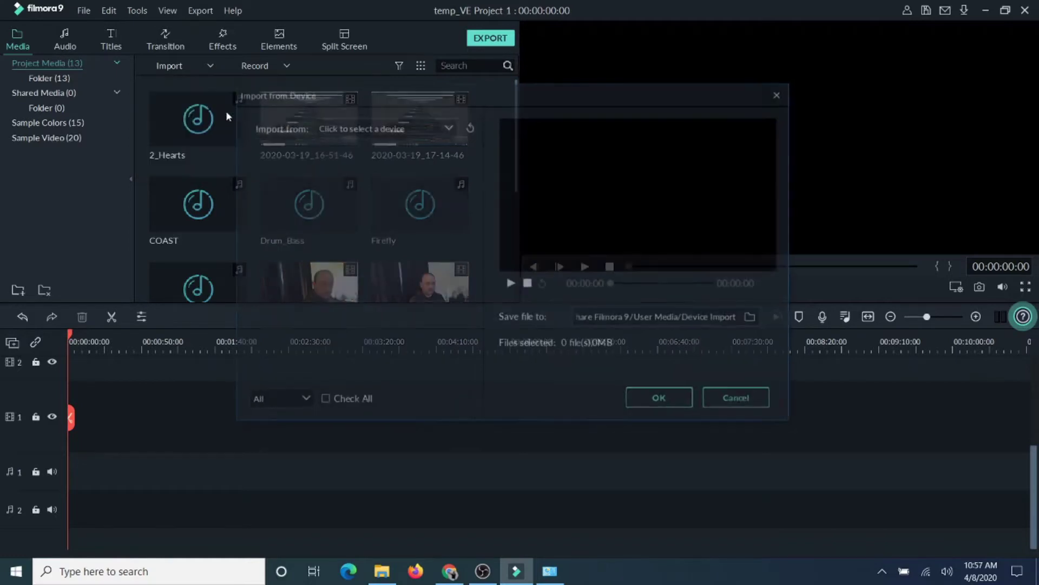
left_click(451, 127)
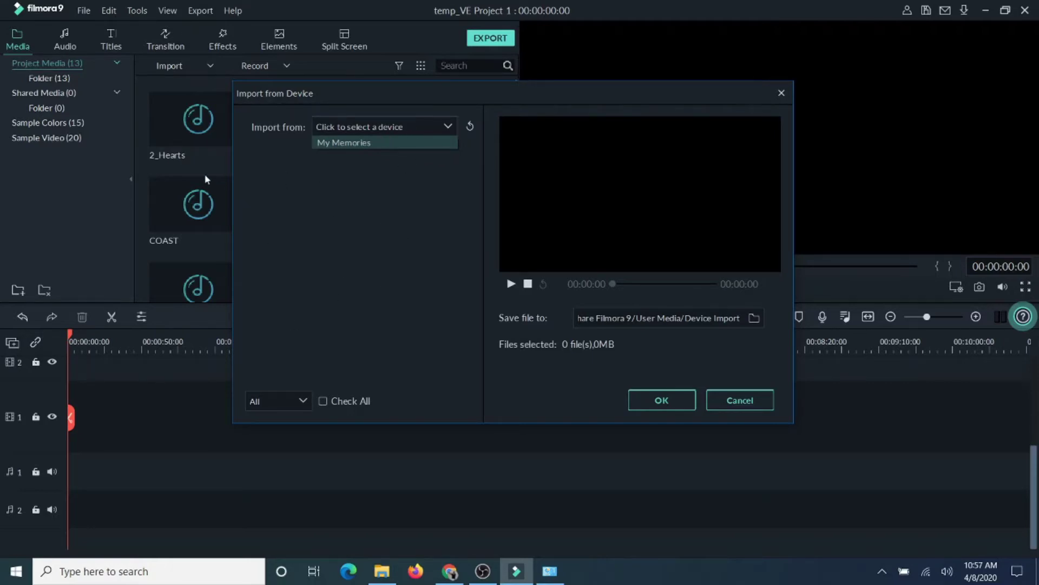
left_click(782, 94)
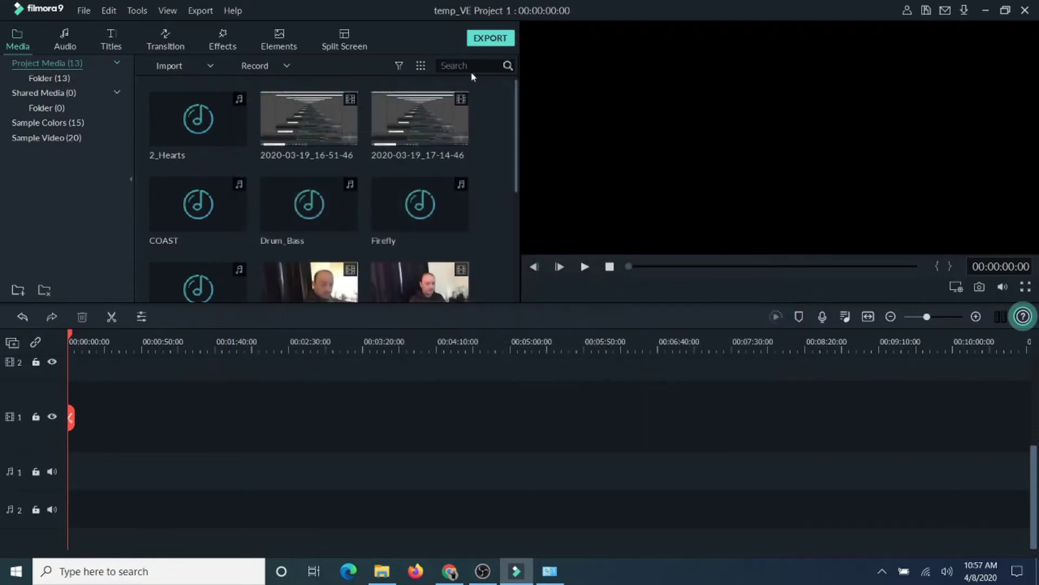
Step: Preview the 2020-03-19_17-14-46 recording and place it at the start of video track 2, keeping the 1920 x 1080 30fps project settings
scroll(346, 234, "down", 5)
scroll(346, 234, "up", 5)
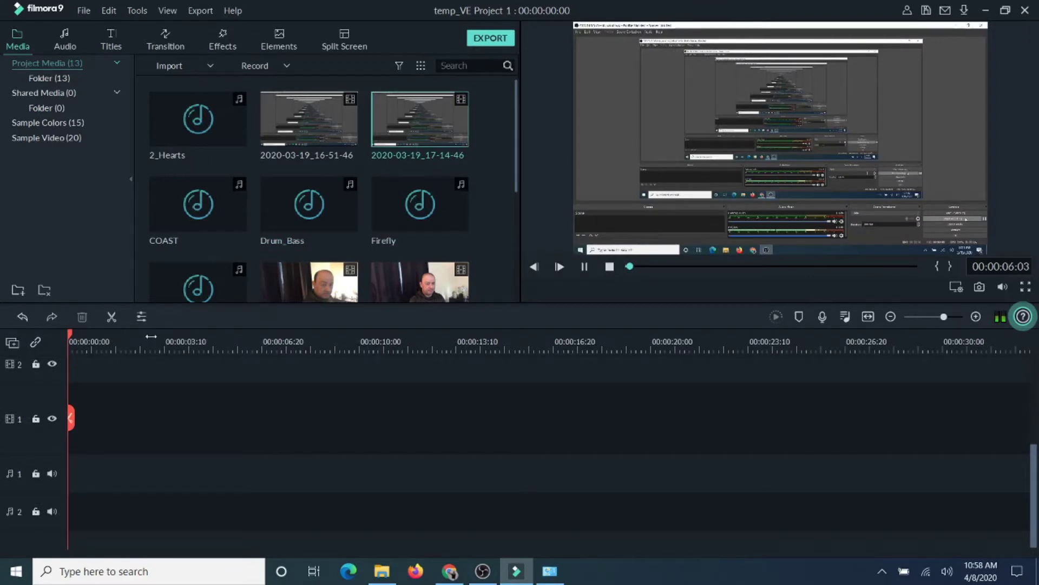
left_click(585, 266)
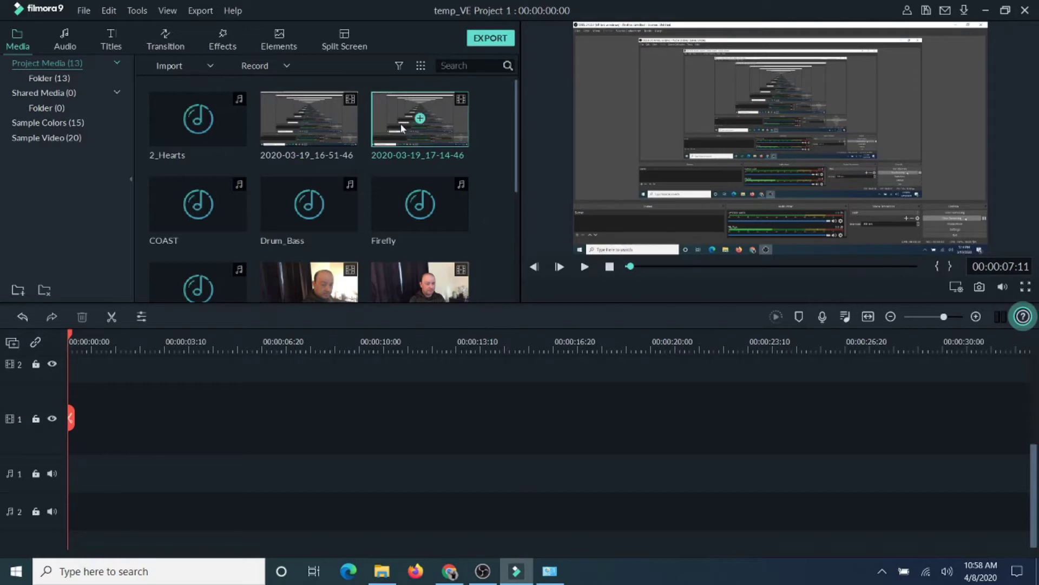
left_click_drag(387, 135, 80, 364)
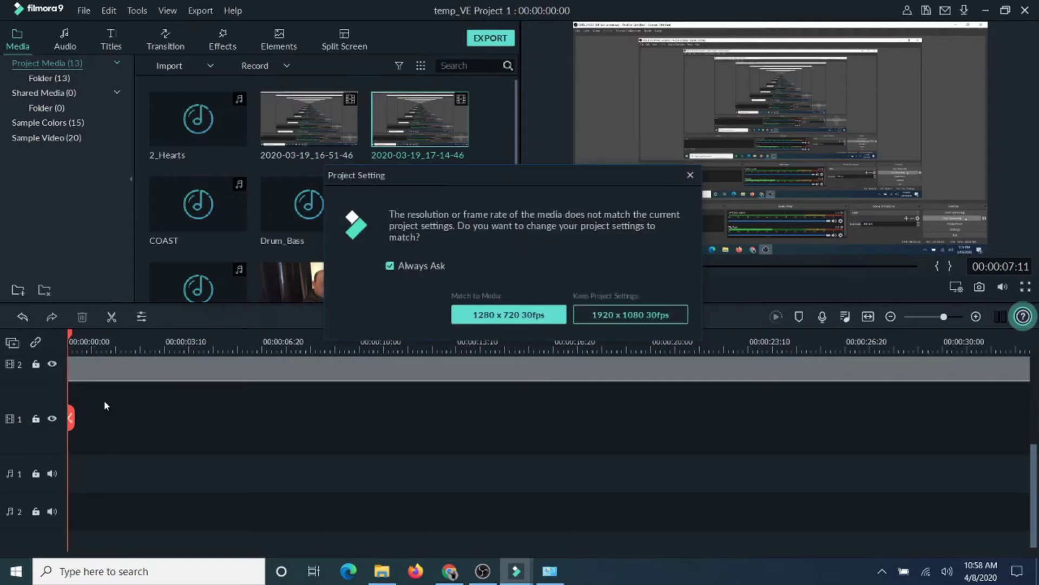
left_click(642, 313)
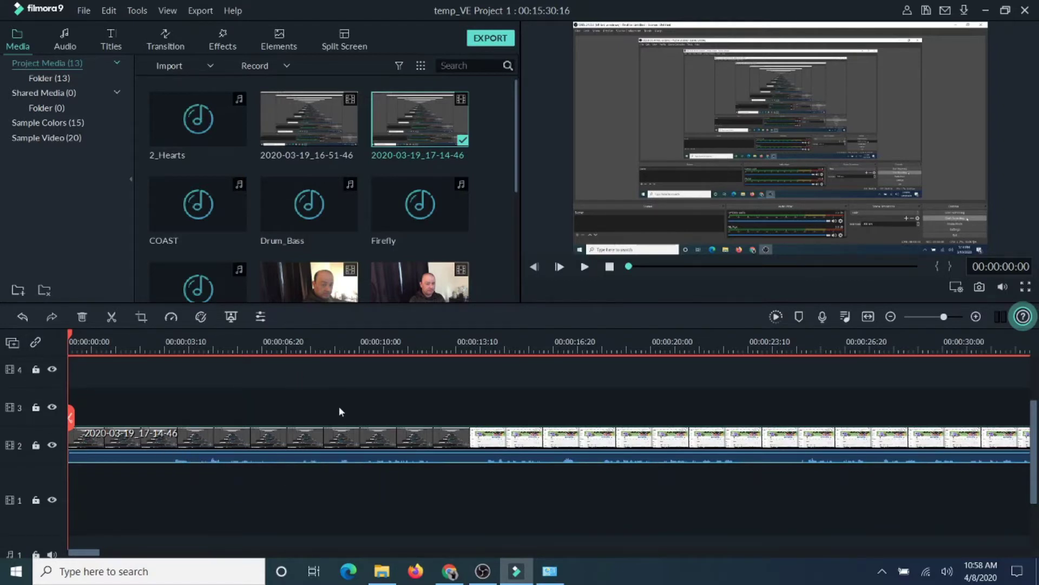
Step: Preview the webcam clip IMG_4387 and place it at the start of video track 1 beneath the screen recording
scroll(386, 229, "down", 5)
scroll(373, 179, "up", 5)
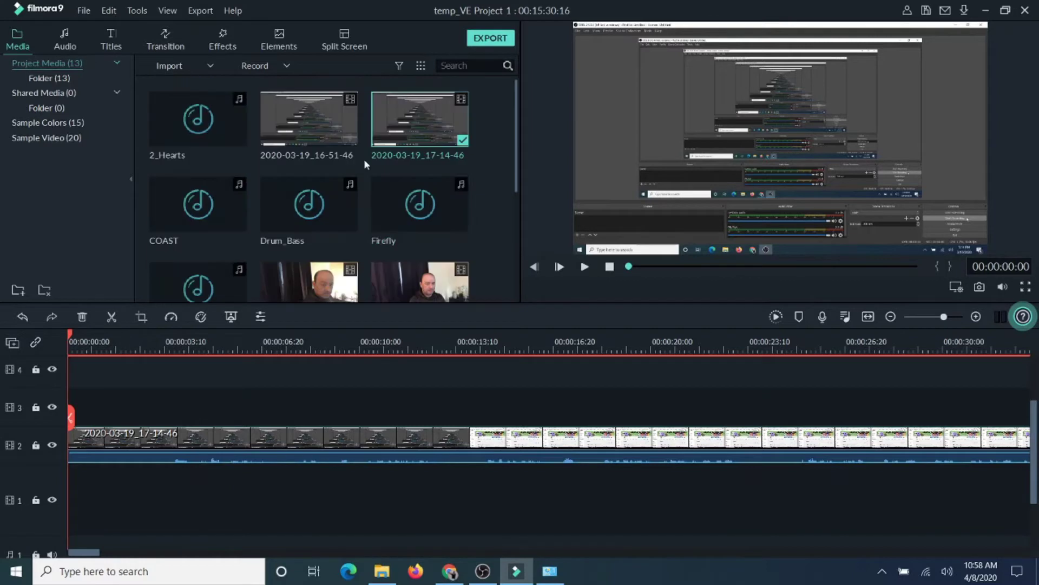
double_click(393, 293)
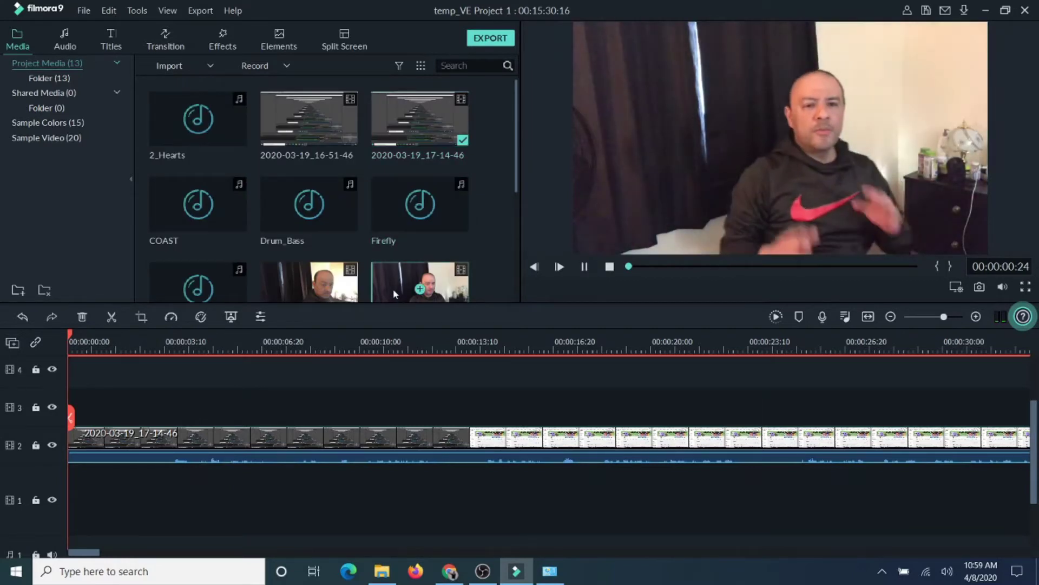
left_click(584, 267)
left_click_drag(380, 288, 102, 484)
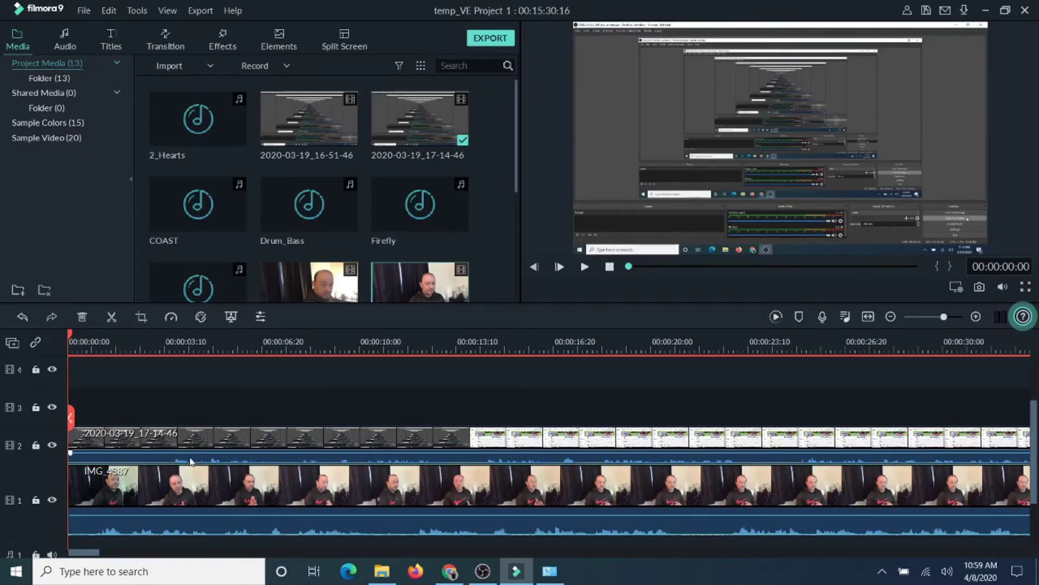
Step: Raise the volume of both timeline clips, setting IMG_4387 to 12.00 dB, and play back the opening seconds
left_click_drag(189, 456, 189, 450)
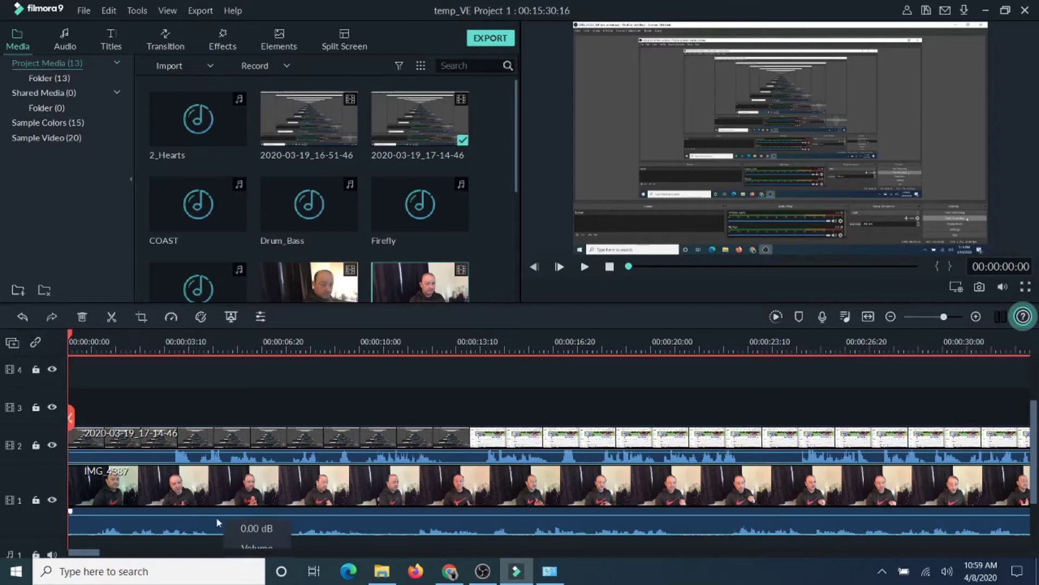
left_click_drag(216, 512, 216, 510)
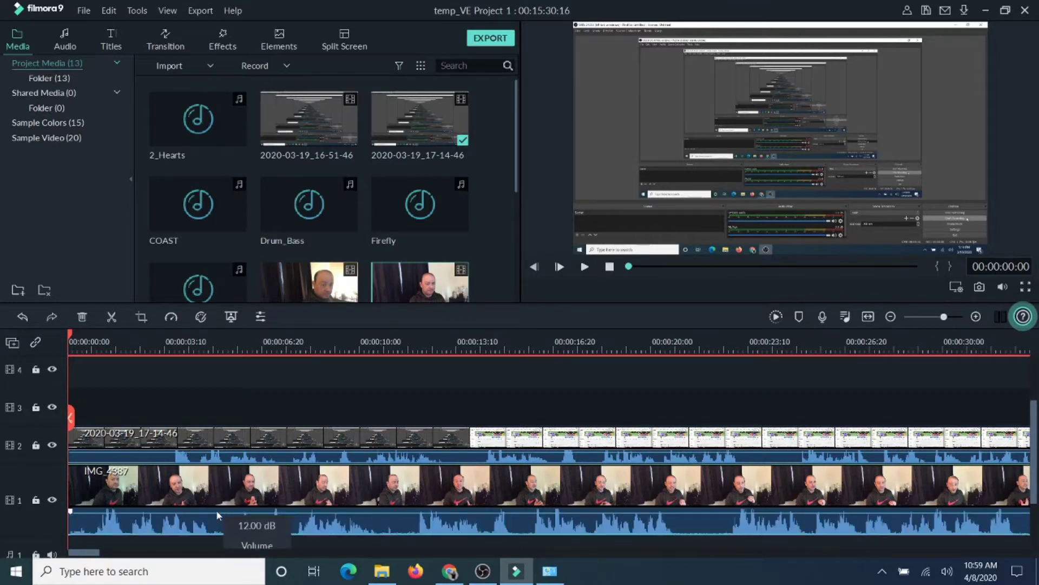
left_click(584, 267)
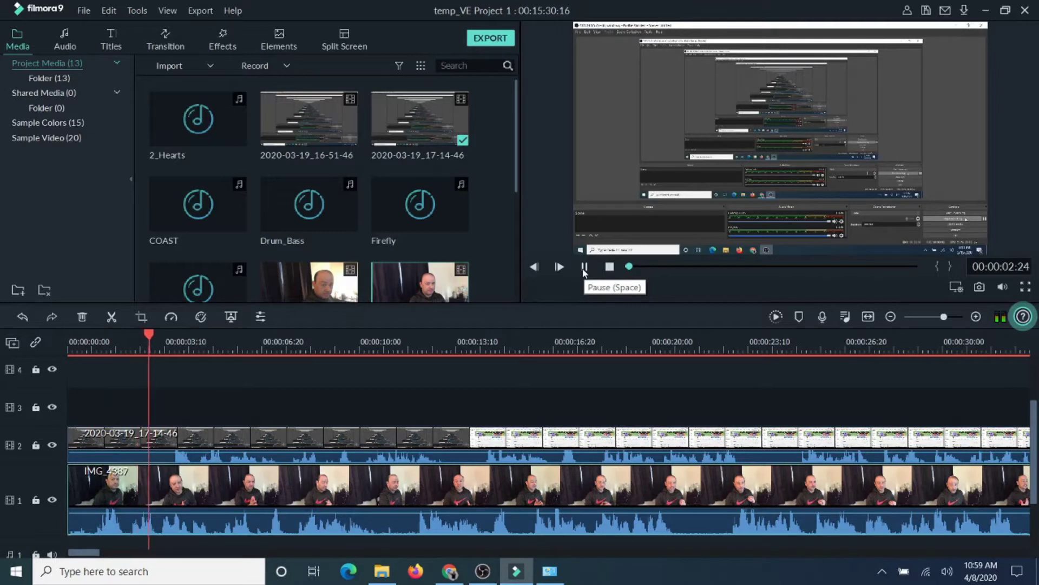
left_click(584, 267)
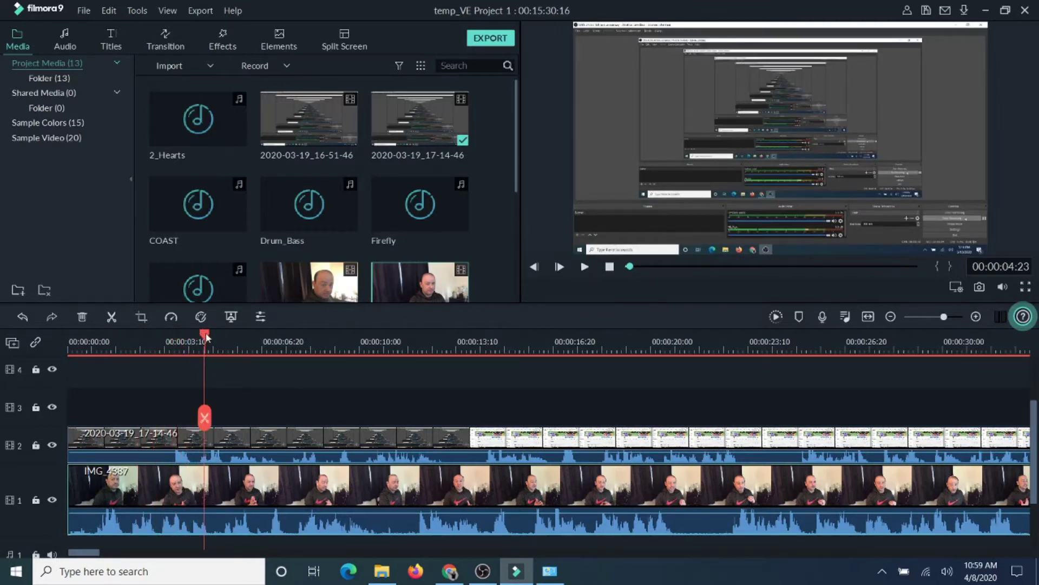
Step: Split the 2020-03-19_17-14-46 clip on video track 2 at 00:00:03:17
left_click_drag(205, 335, 169, 339)
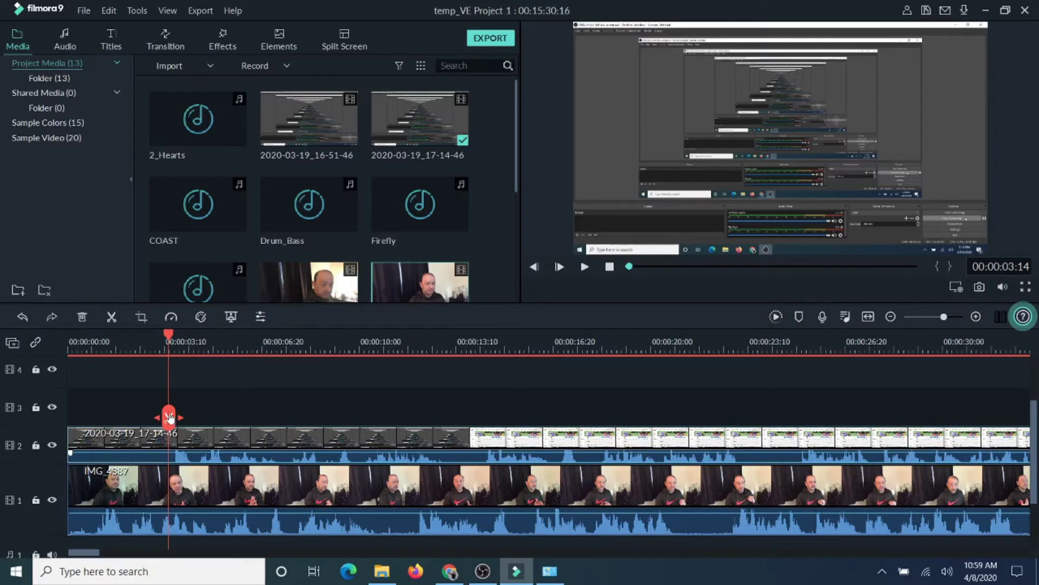
left_click(273, 341)
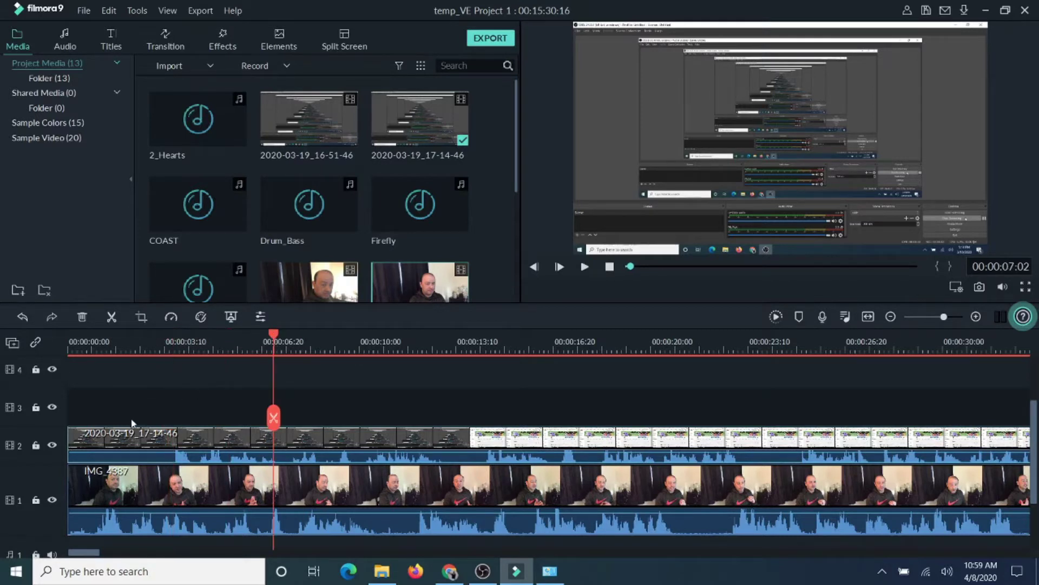
mouse_move(273, 337)
left_mouse_down()
mouse_move(174, 358)
mouse_move(171, 420)
left_mouse_up()
left_click(171, 418)
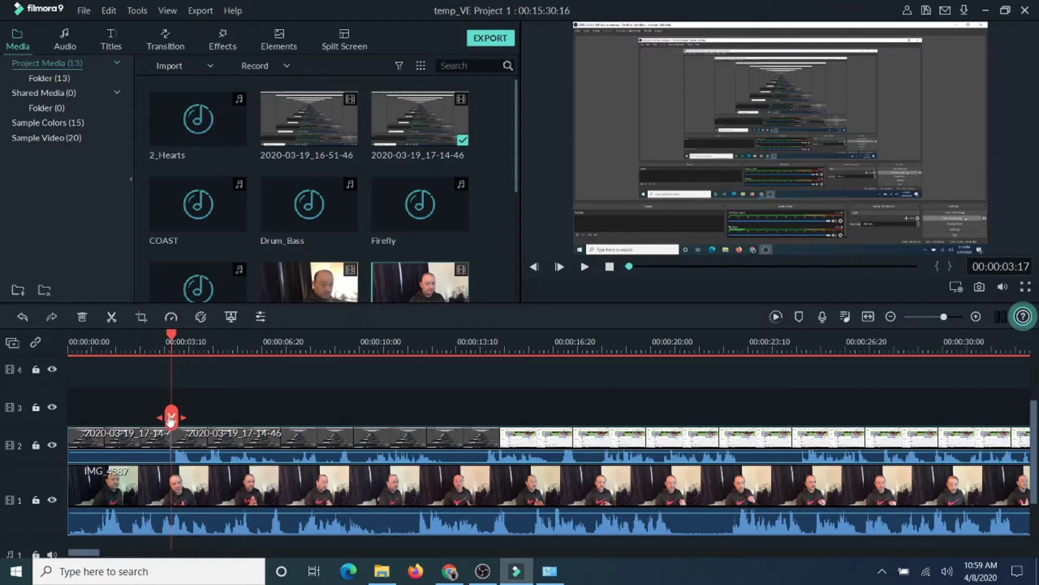
Step: Delete the opening segment of the screen recording before the cut on video track 2, closing the gap at the start
left_click(255, 347)
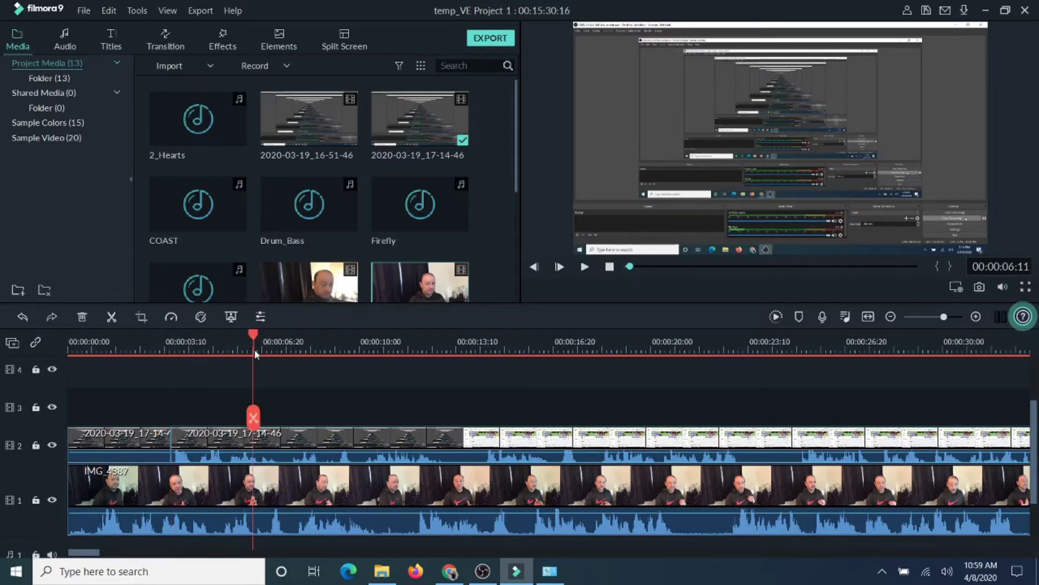
left_click(135, 445)
right_click(135, 445)
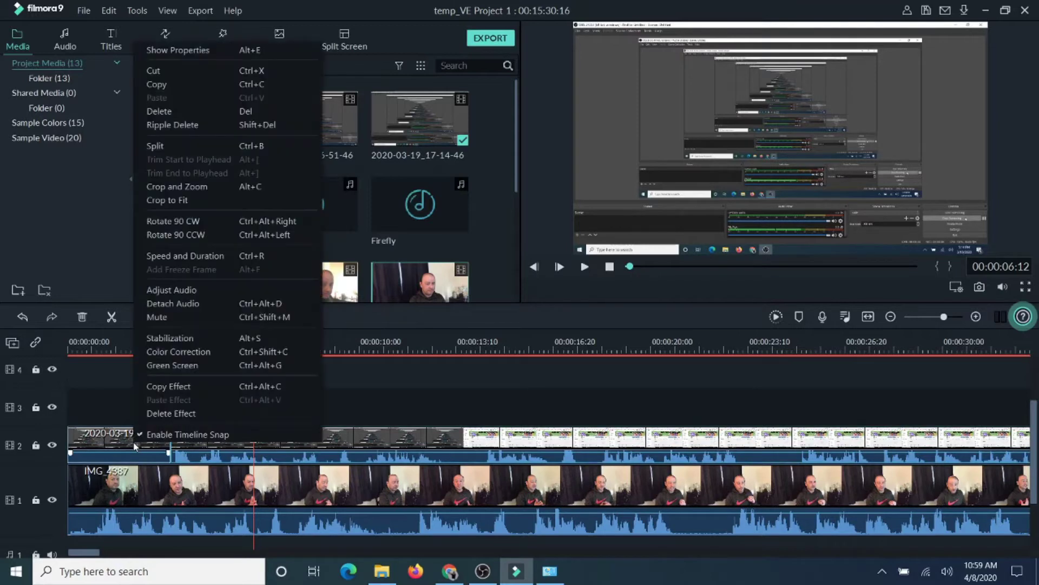
left_click(143, 110)
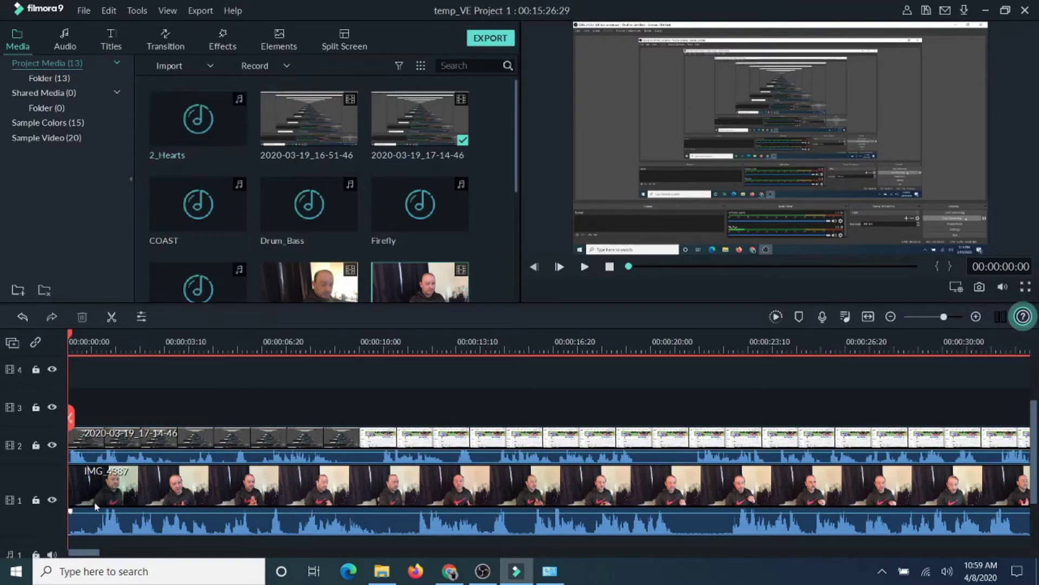
Step: Split the IMG_4387 clip on video track 1 at 00:00:00:28
left_click_drag(70, 334, 96, 338)
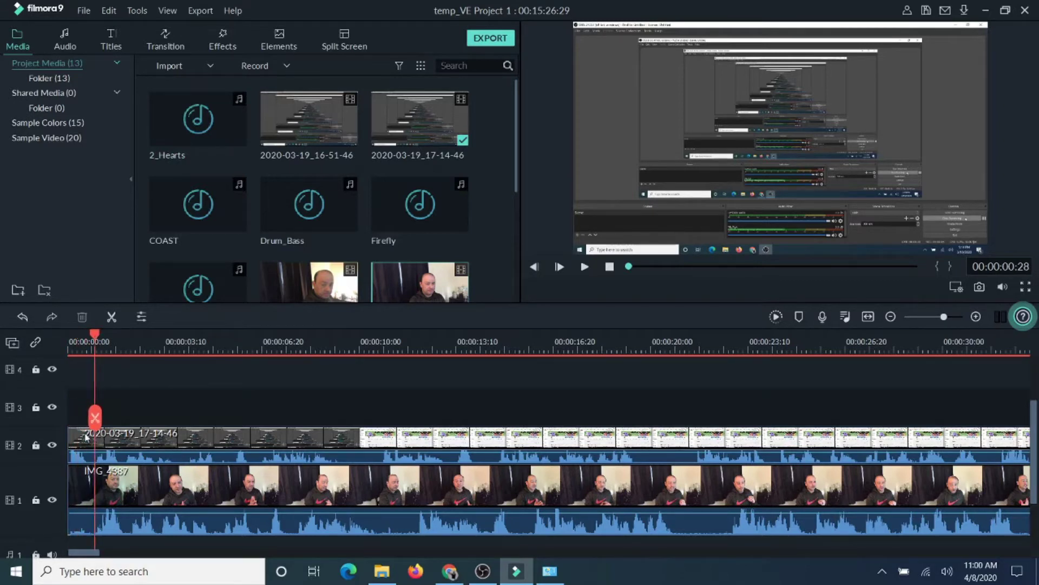
left_click(79, 501)
key("ctrl+b")
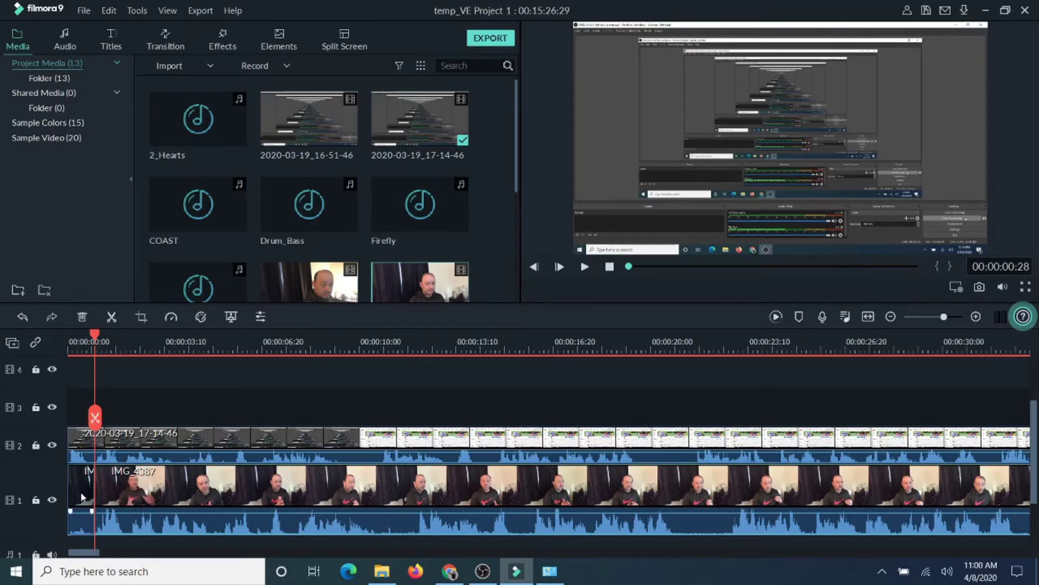
Step: Delete the short opening segment of IMG_4387 before the cut on video track 1 and play back the opening seconds
right_click(80, 485)
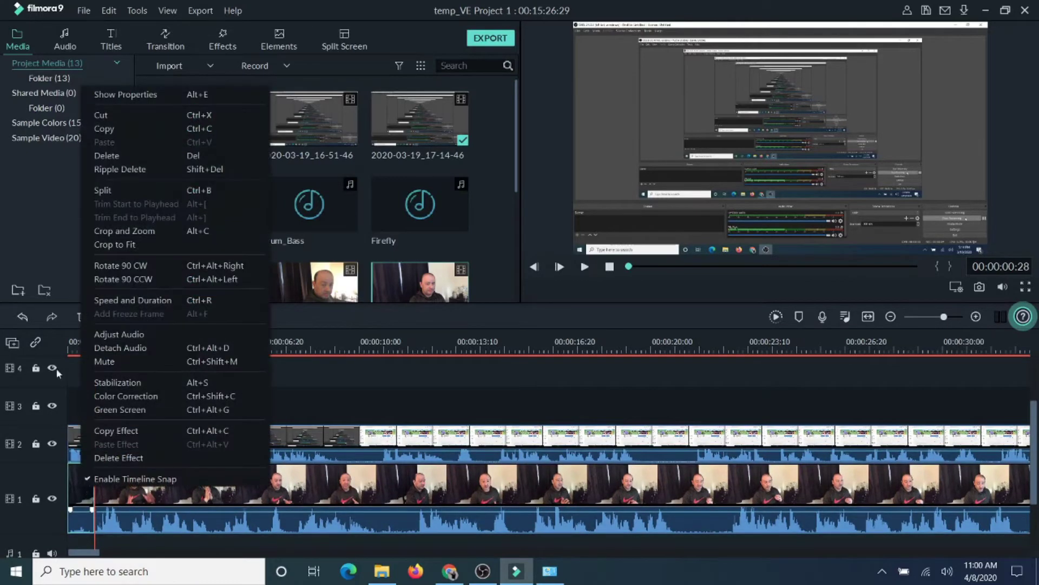
left_click(95, 155)
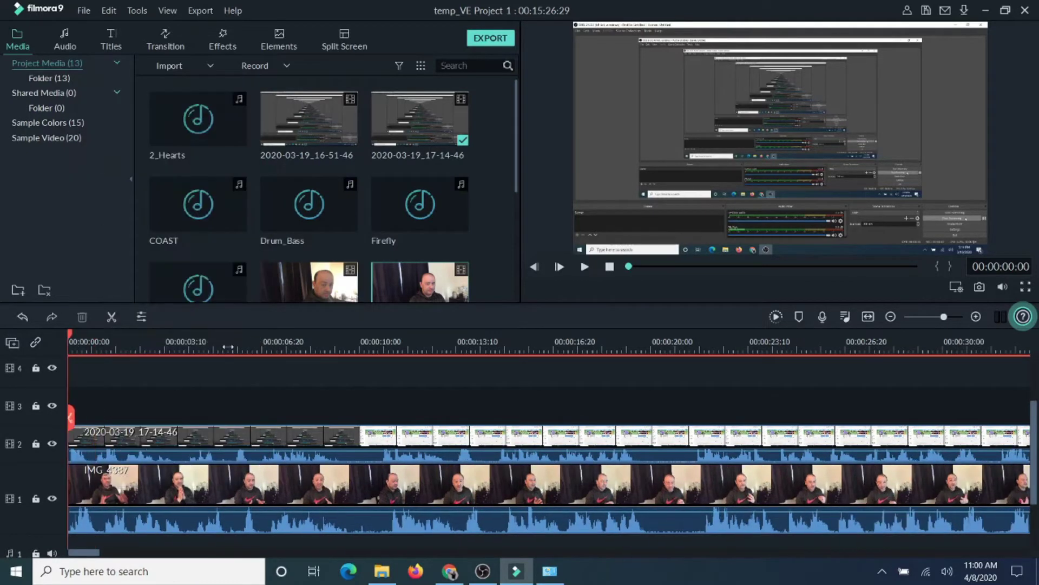
left_click(584, 267)
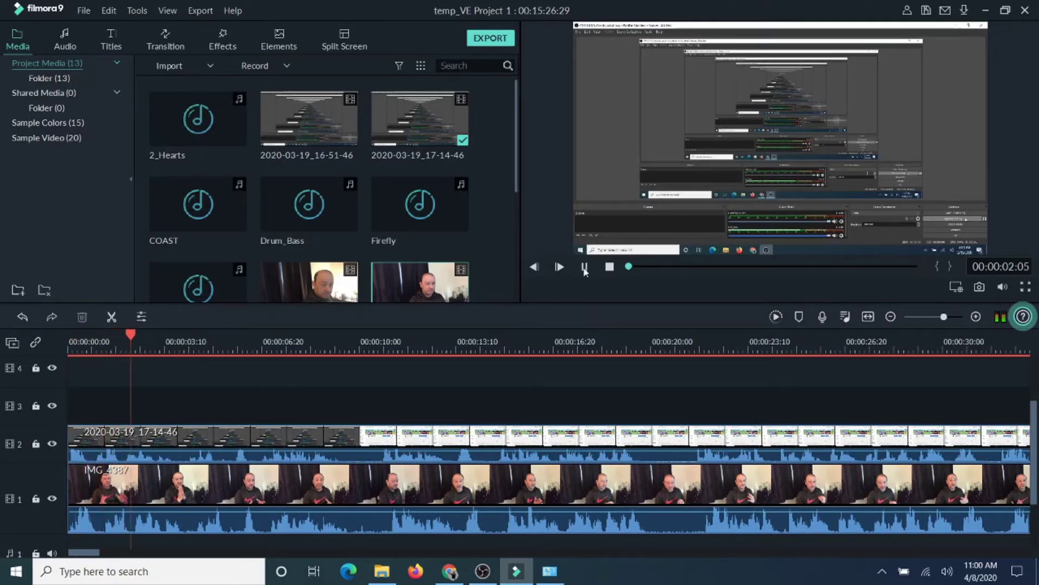
left_click(584, 267)
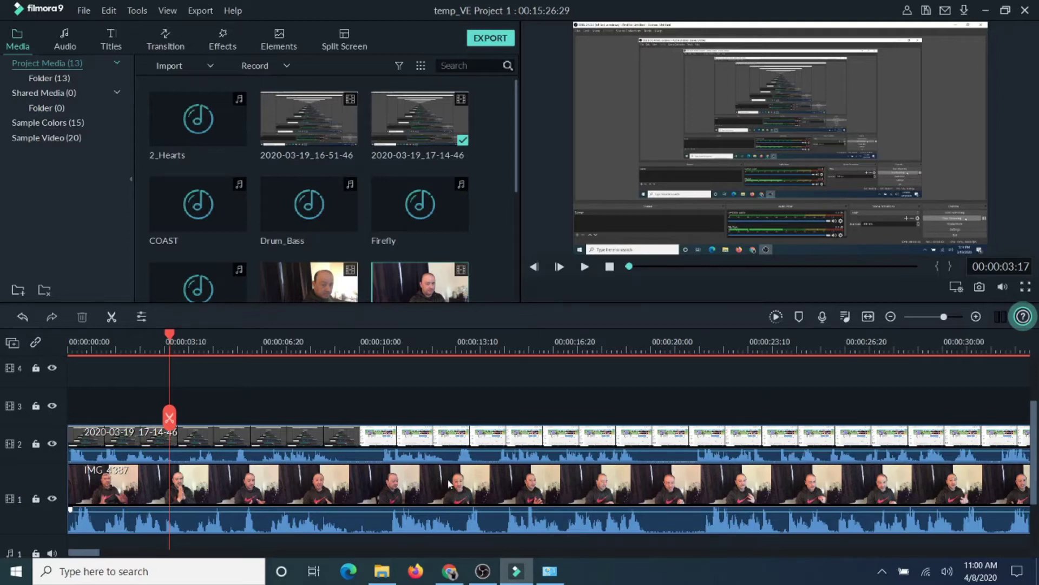
Step: Lower the audio volume of the 2020-03-19_17-14-46 clip on video track 2 to -∞ dB and play on to check the sound
left_click_drag(351, 454, 350, 459)
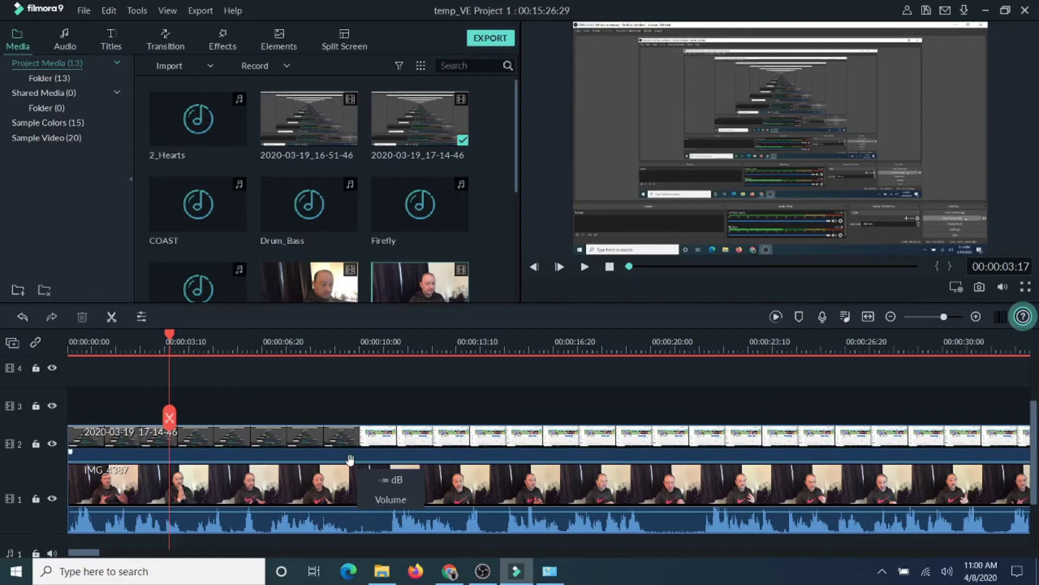
left_click(586, 267)
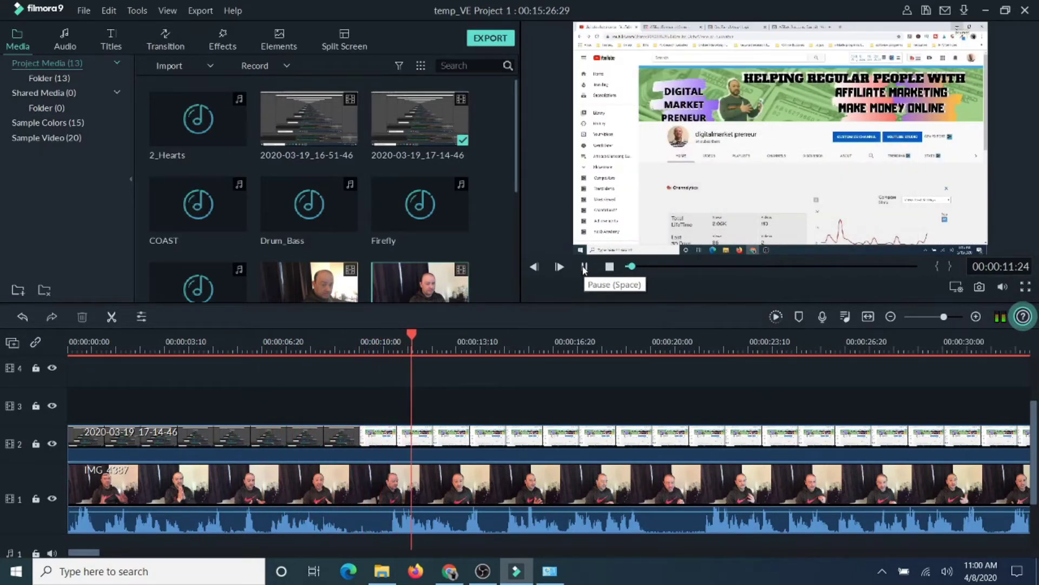
left_click(584, 266)
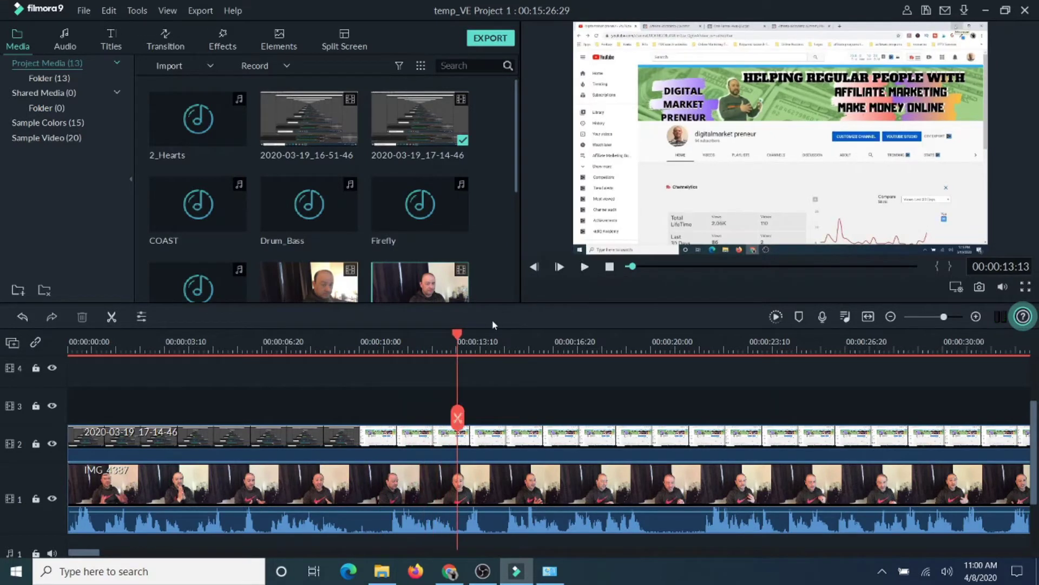
Step: Split the 2020-03-19_17-14-46 clip on video track 2 at 00:00:11:01
left_click_drag(457, 334, 391, 345)
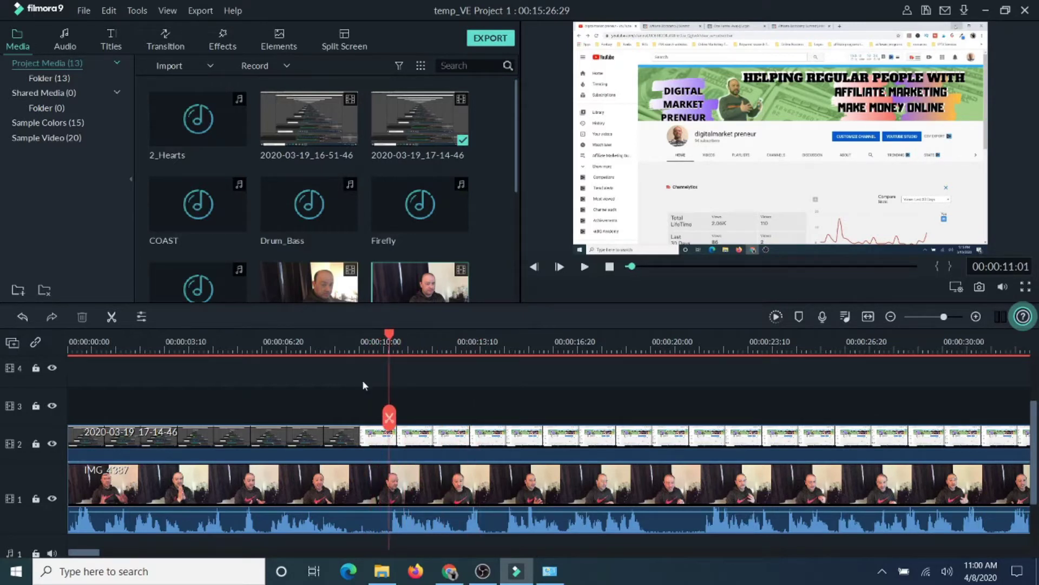
left_click(322, 429)
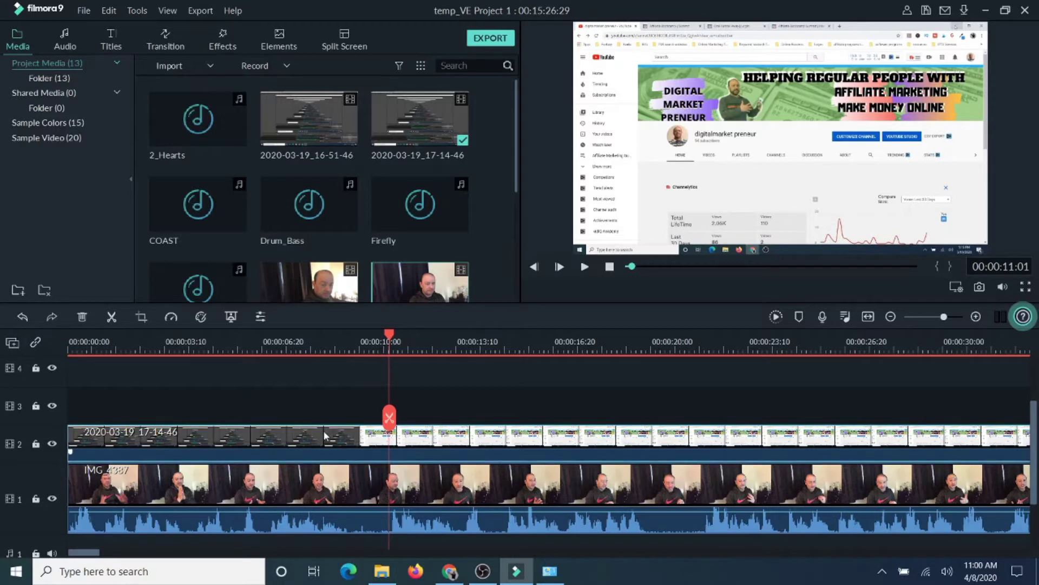
left_click(390, 419)
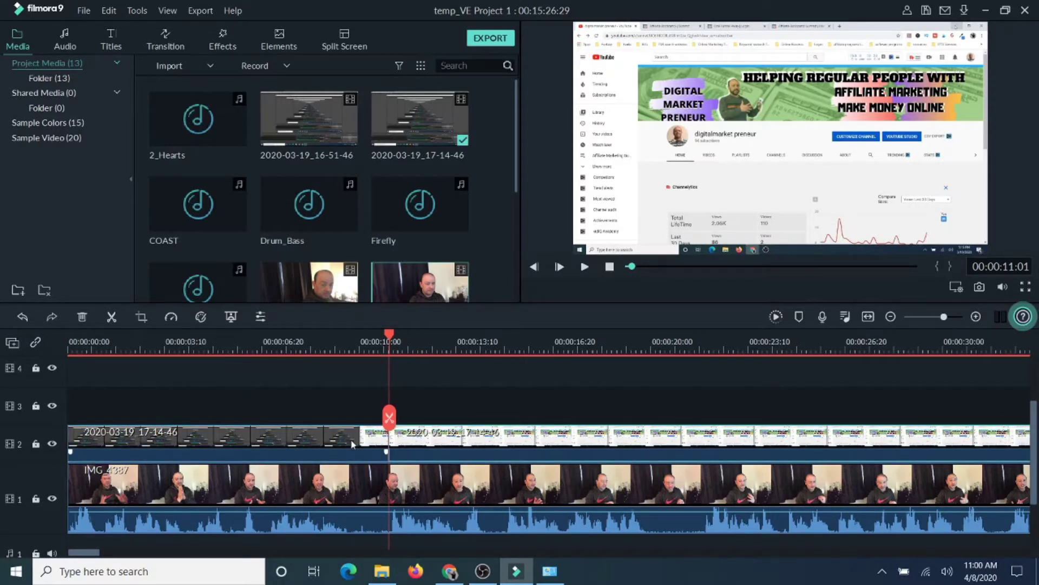
Step: Move the screen recording's segment before the cut up to video track 3 and delete it there
left_click_drag(357, 436, 763, 420)
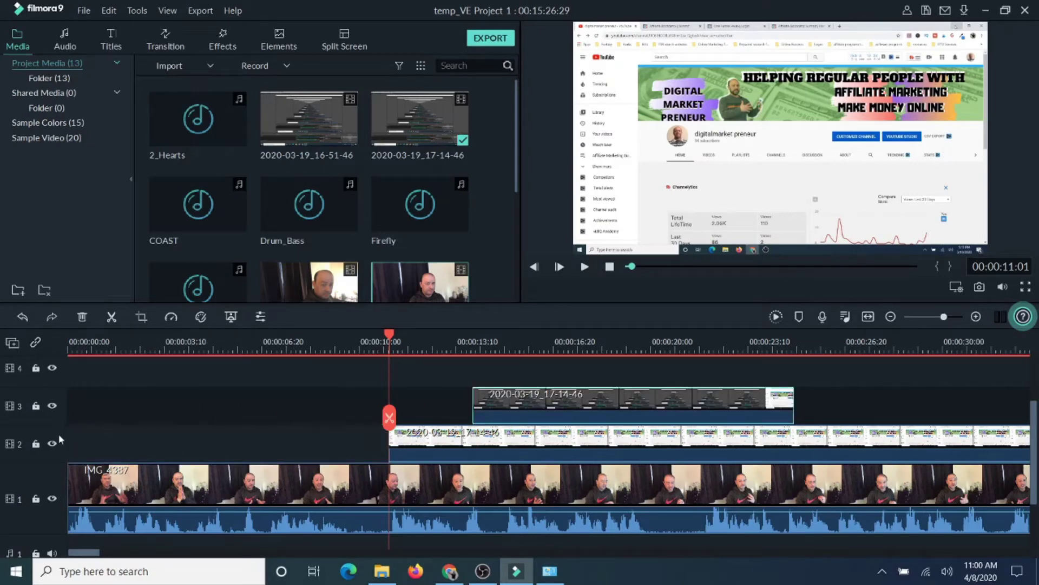
right_click(654, 406)
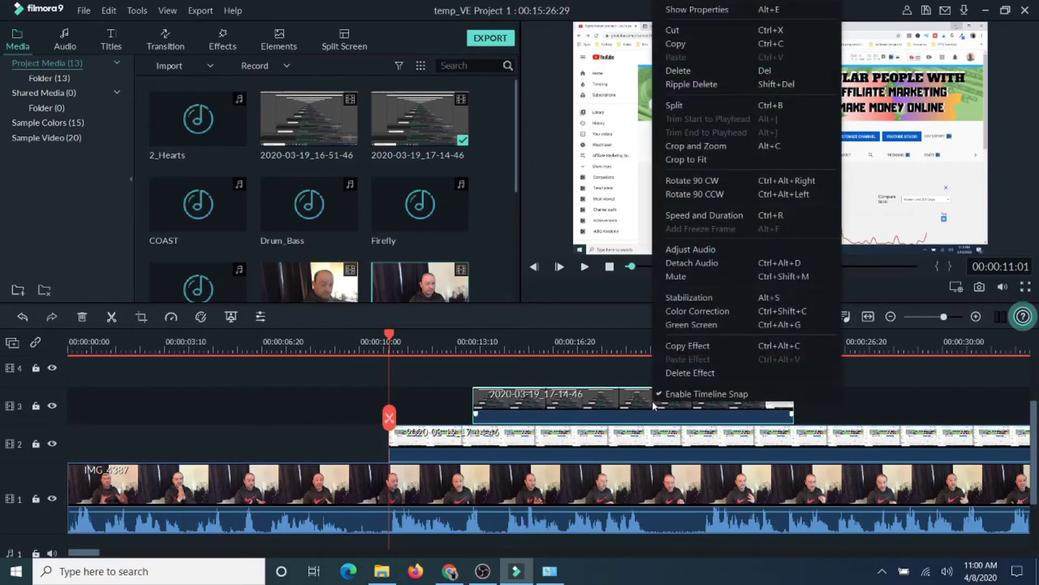
left_click(676, 70)
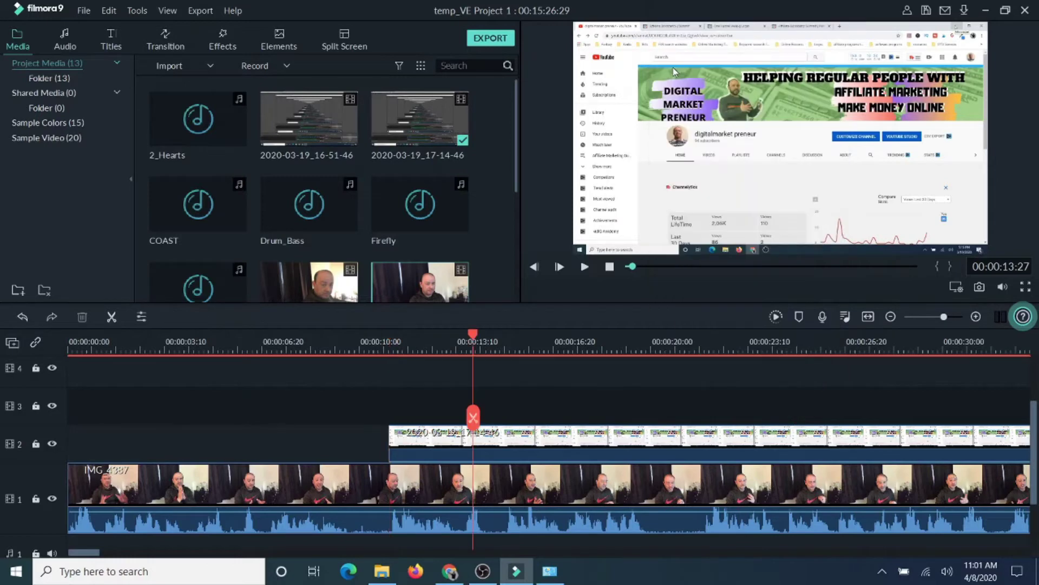
Step: Play the timeline from the start and split the IMG_4387 clip on video track 1 at 00:00:09:23
left_click_drag(472, 338, 37, 382)
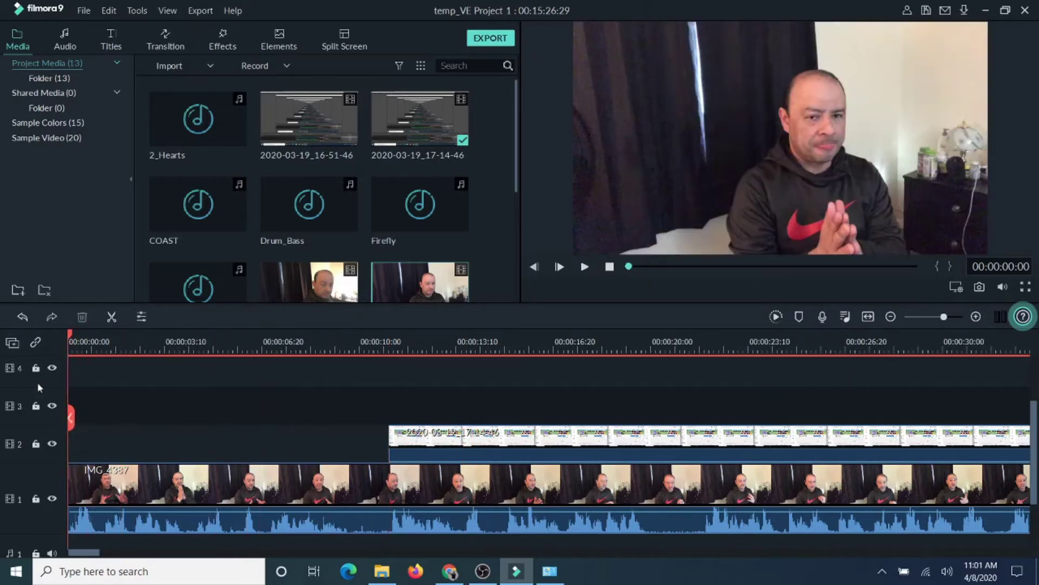
left_click(587, 269)
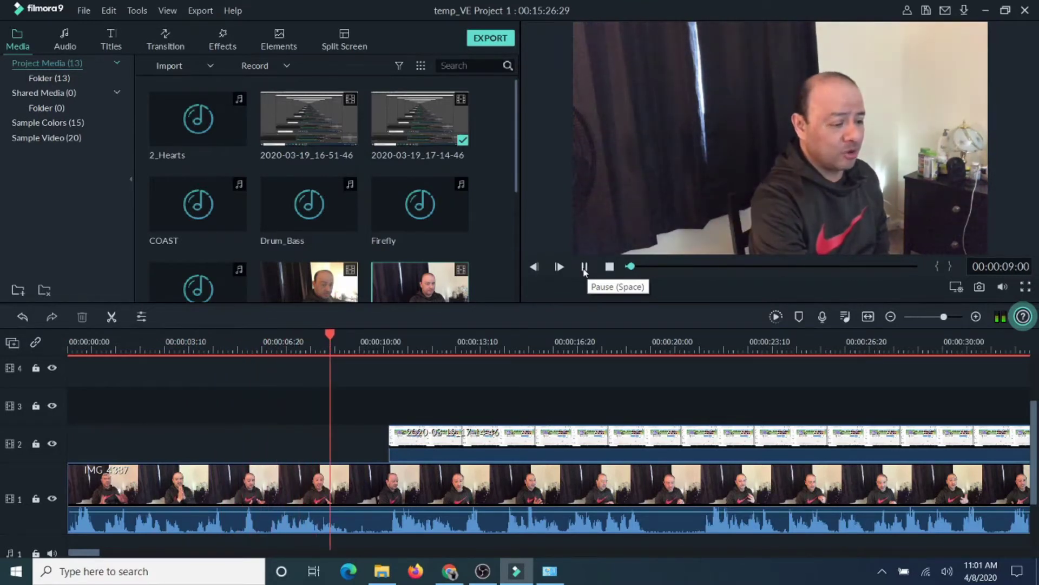
left_click(585, 268)
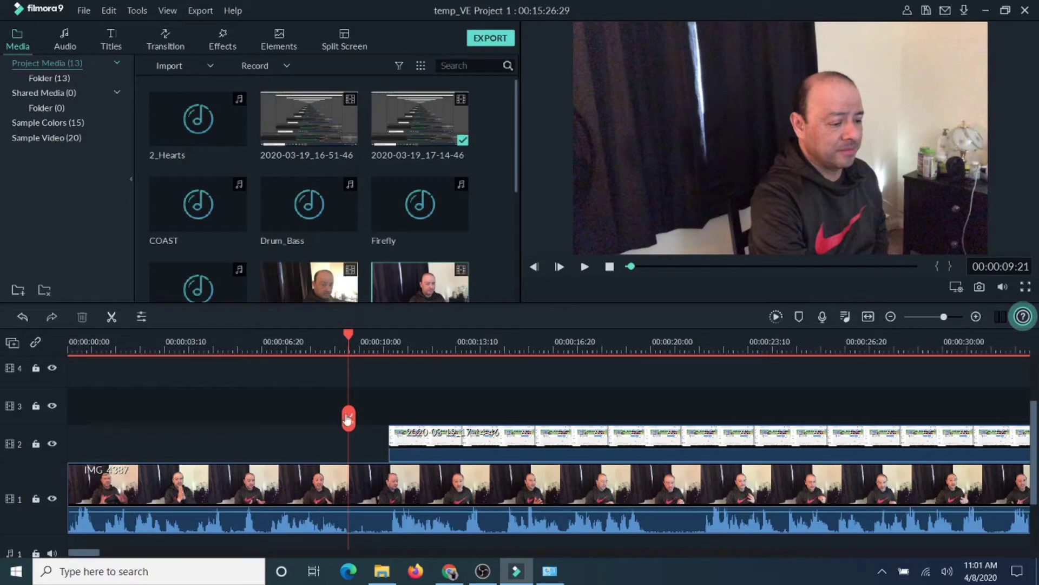
mouse_move(350, 337)
left_mouse_down()
mouse_move(364, 338)
mouse_move(354, 339)
left_mouse_up()
left_click(344, 470)
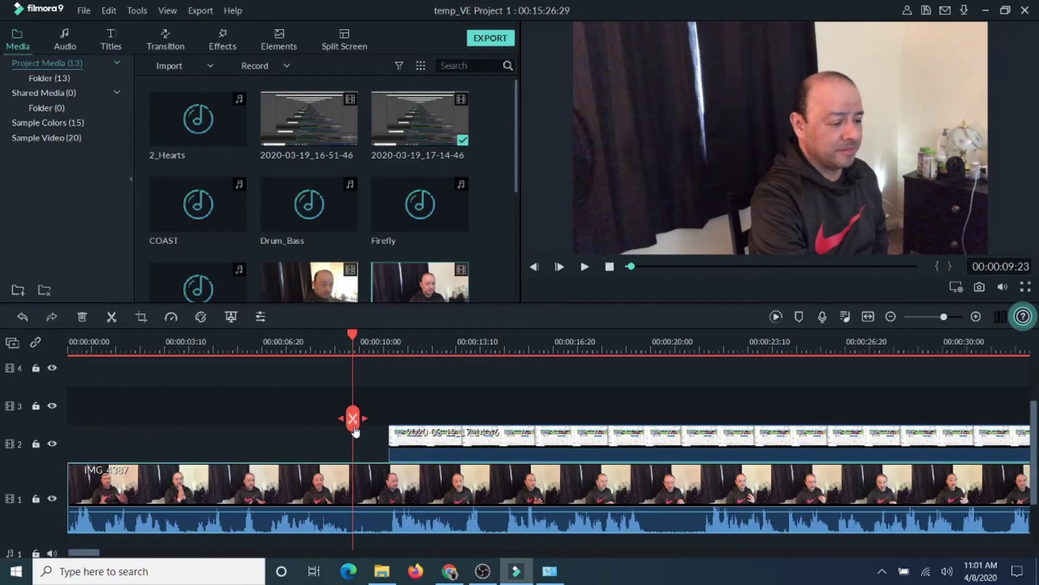
left_click(353, 420)
Step: Split IMG_4387 again at 00:00:10:28 and delete the short segment between the two cuts, closing the gap
left_click(587, 267)
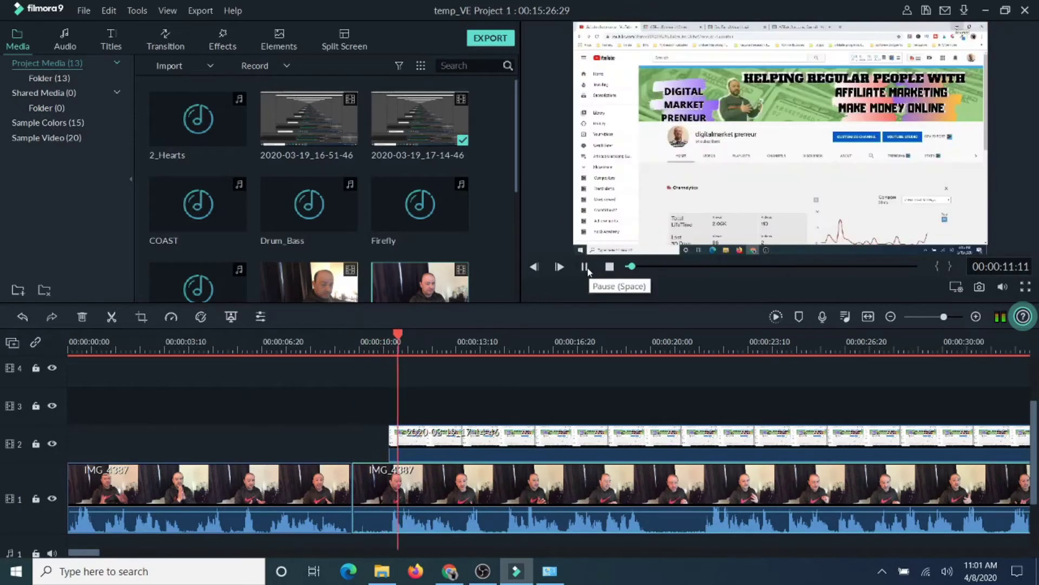
left_click(585, 267)
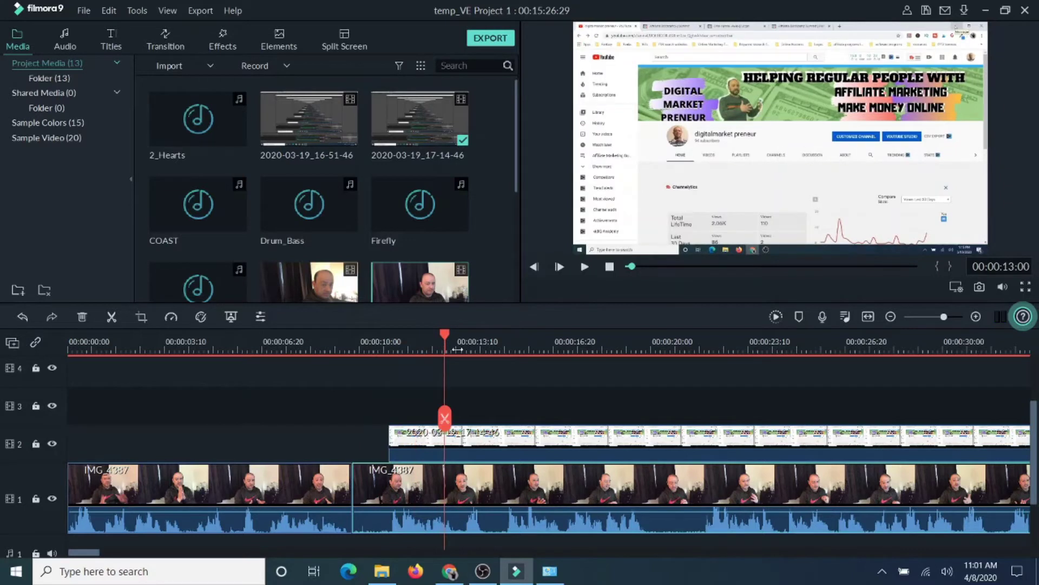
left_click_drag(447, 337, 383, 348)
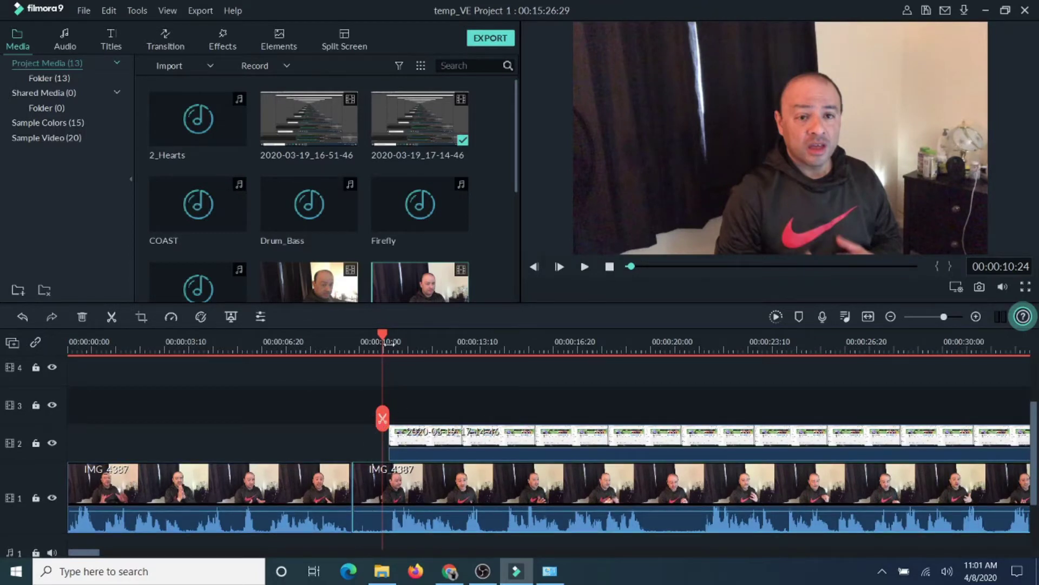
mouse_move(382, 334)
left_mouse_down()
mouse_move(409, 340)
mouse_move(388, 347)
left_mouse_up()
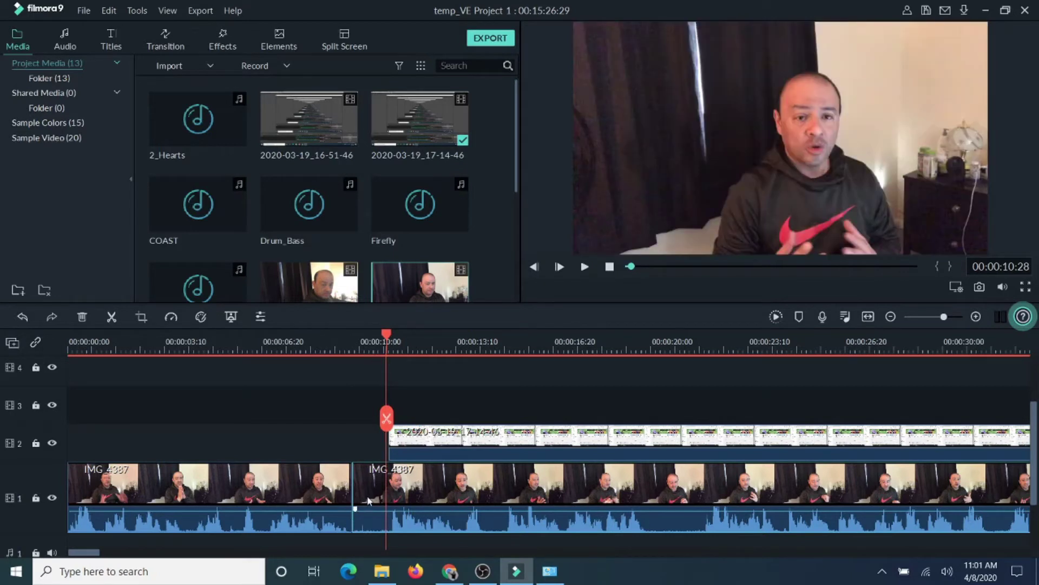
left_click(387, 422)
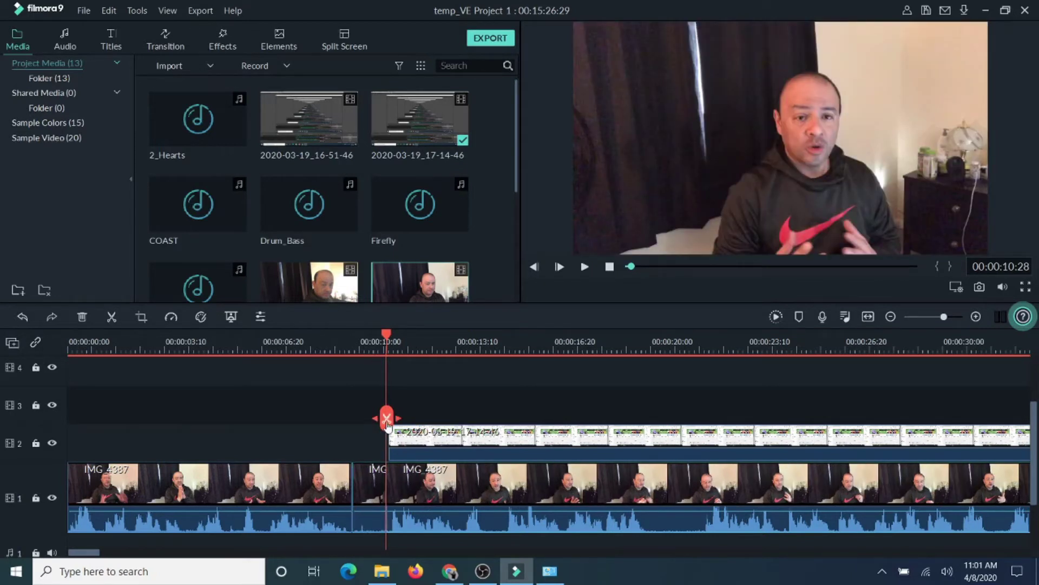
right_click(367, 482)
left_click(390, 147)
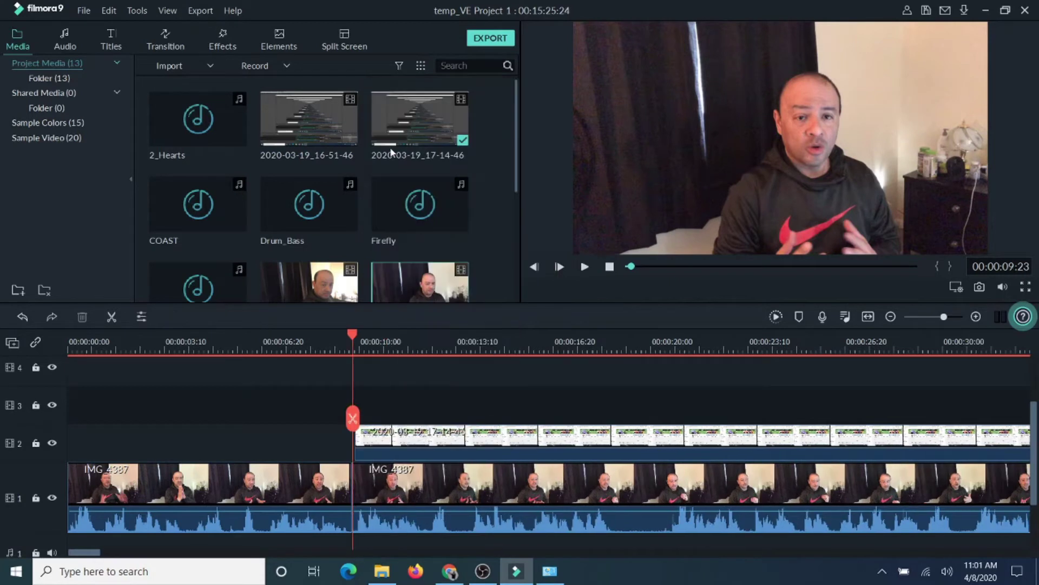
Step: Split the first IMG_4387 segment at 00:00:08:20 and delete the short piece between this cut and the next one
left_click_drag(354, 344, 271, 340)
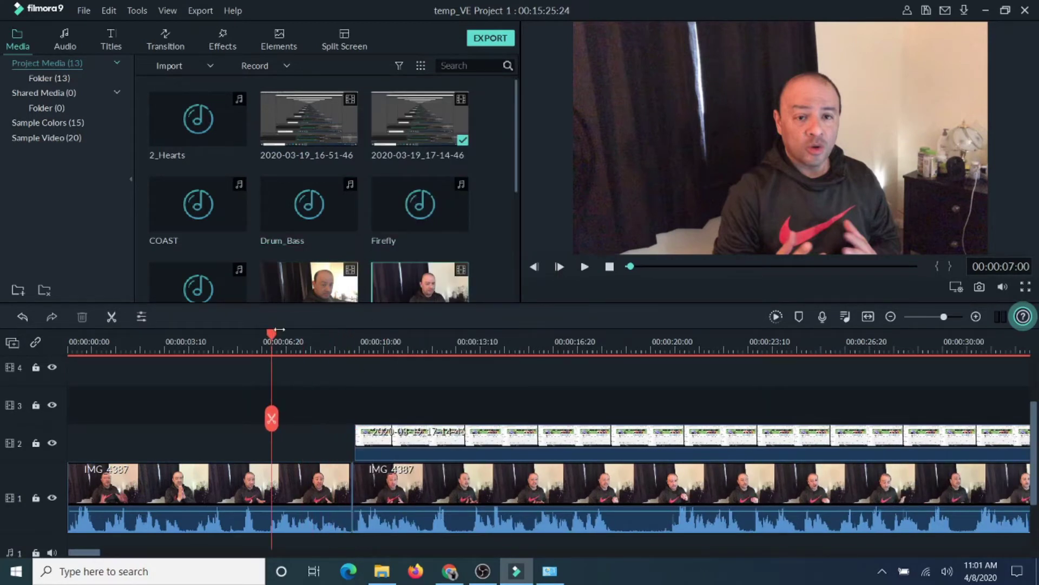
left_click(585, 269)
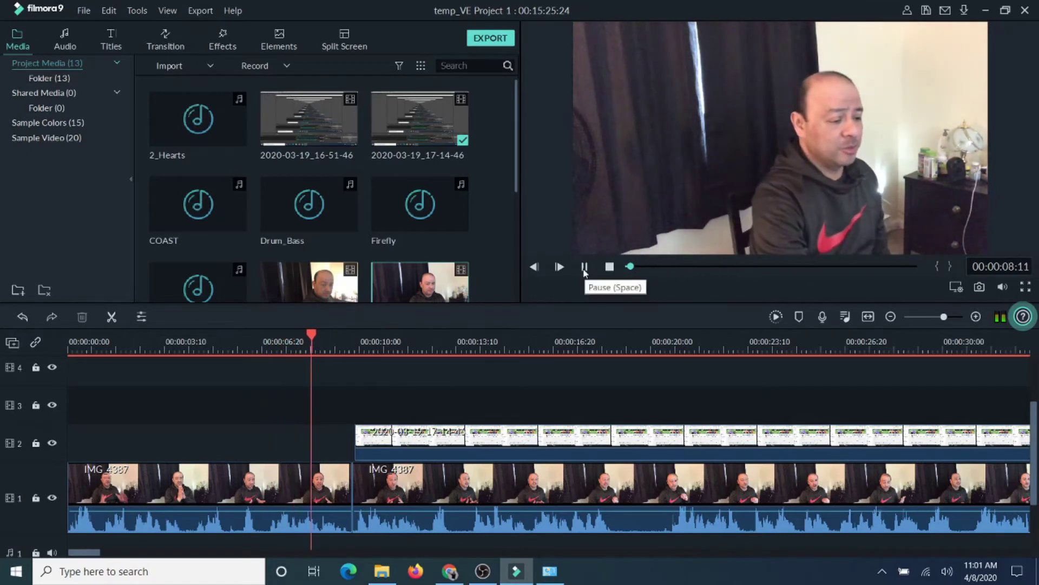
key("space")
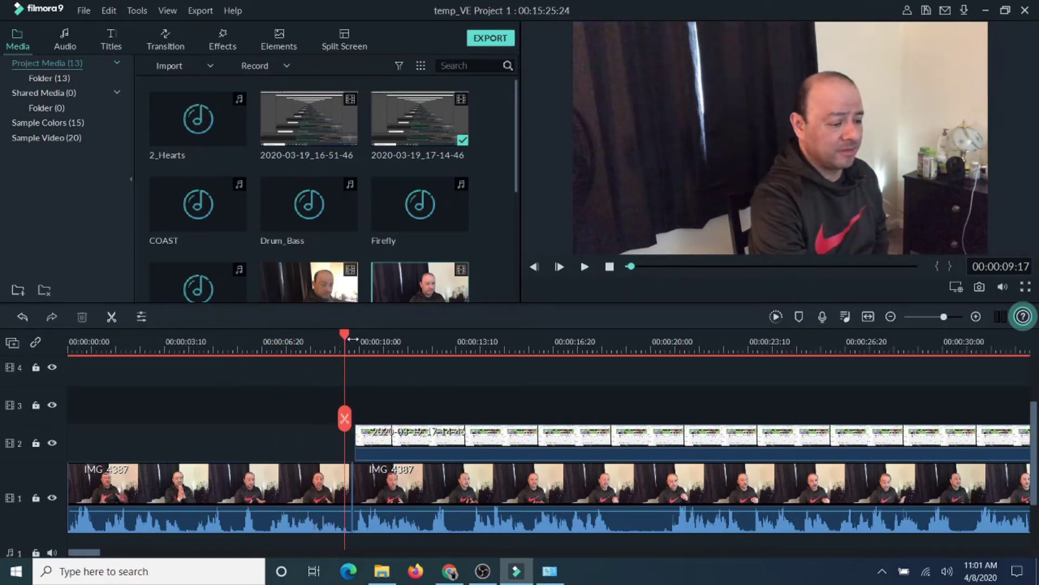
left_click_drag(346, 336, 322, 338)
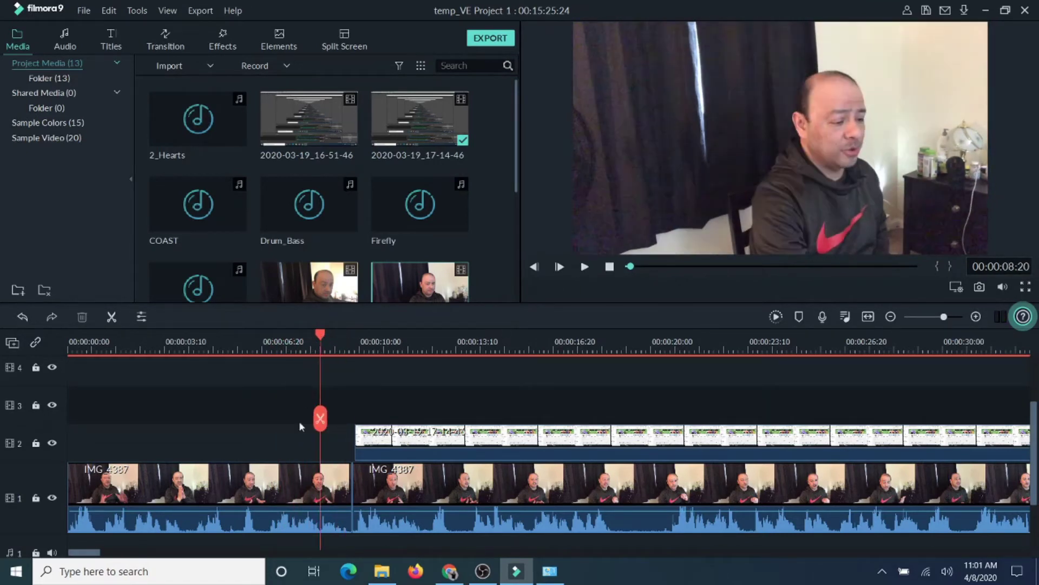
left_click(330, 476)
left_click(320, 420)
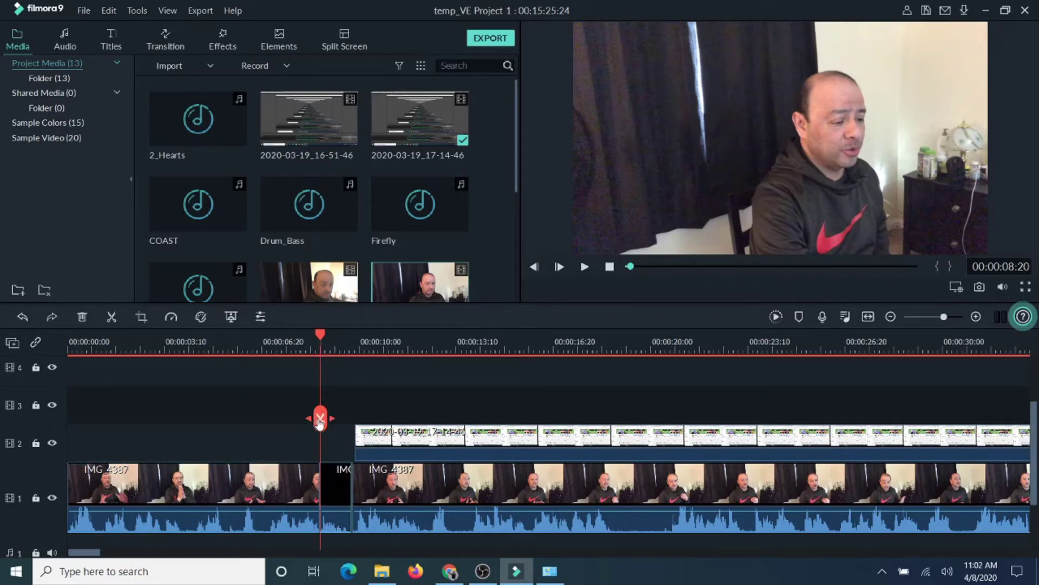
right_click(335, 482)
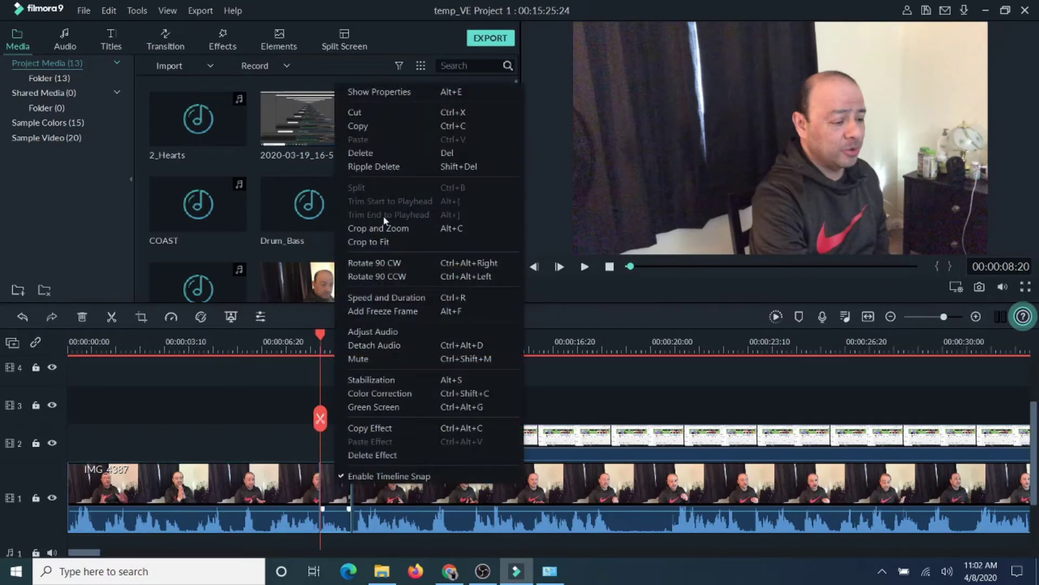
left_click(373, 154)
Step: Play back the transition from the first IMG_4387 segment into the screen recording
left_click_drag(321, 340, 255, 340)
left_click(585, 268)
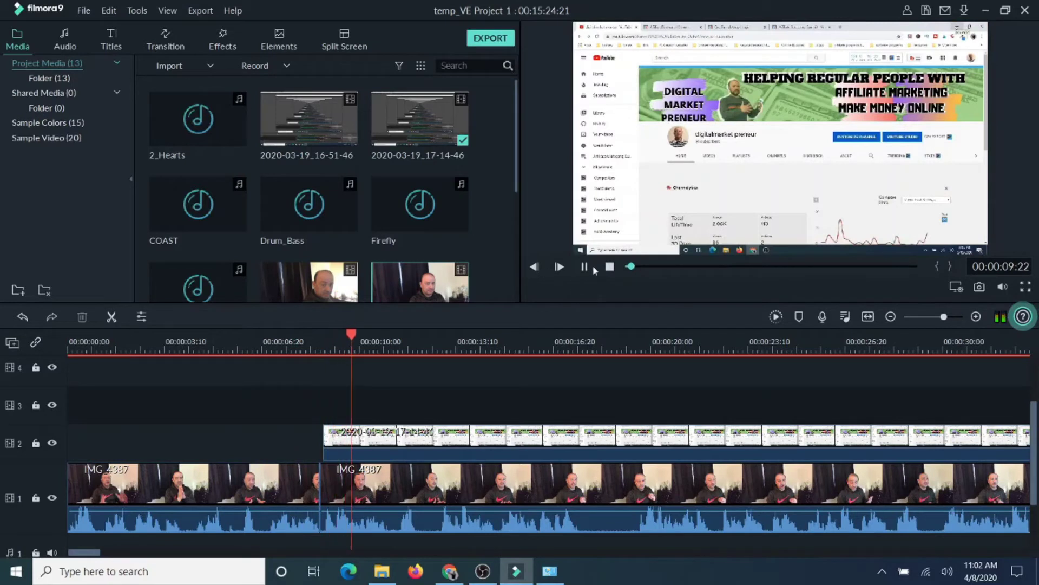
left_click(584, 266)
Step: Review the end of the first IMG_4387 segment, split it at 00:00:06:28, and ripple delete the piece up to the next cut
left_click_drag(381, 337, 278, 337)
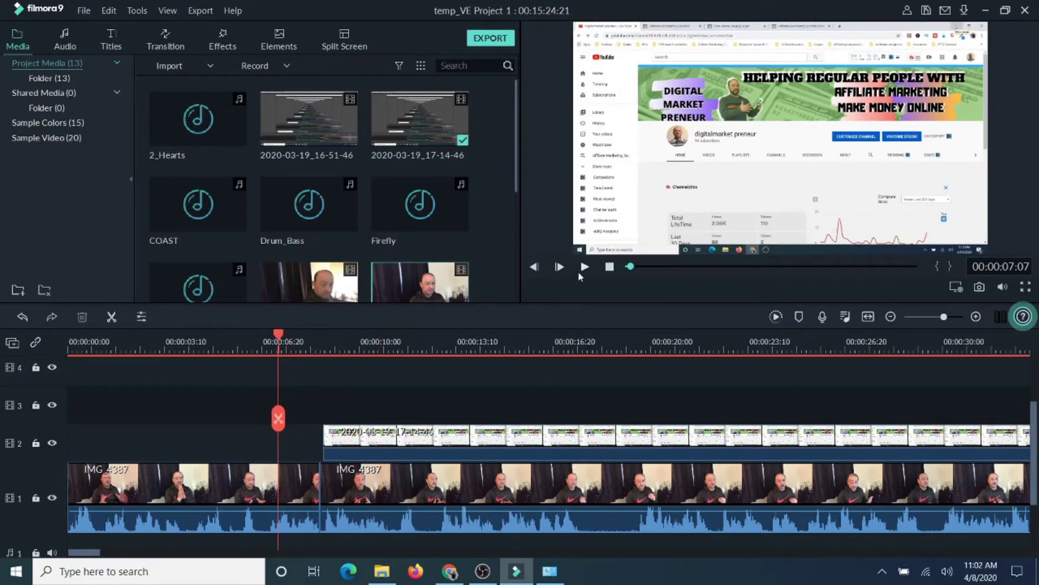
left_click(585, 267)
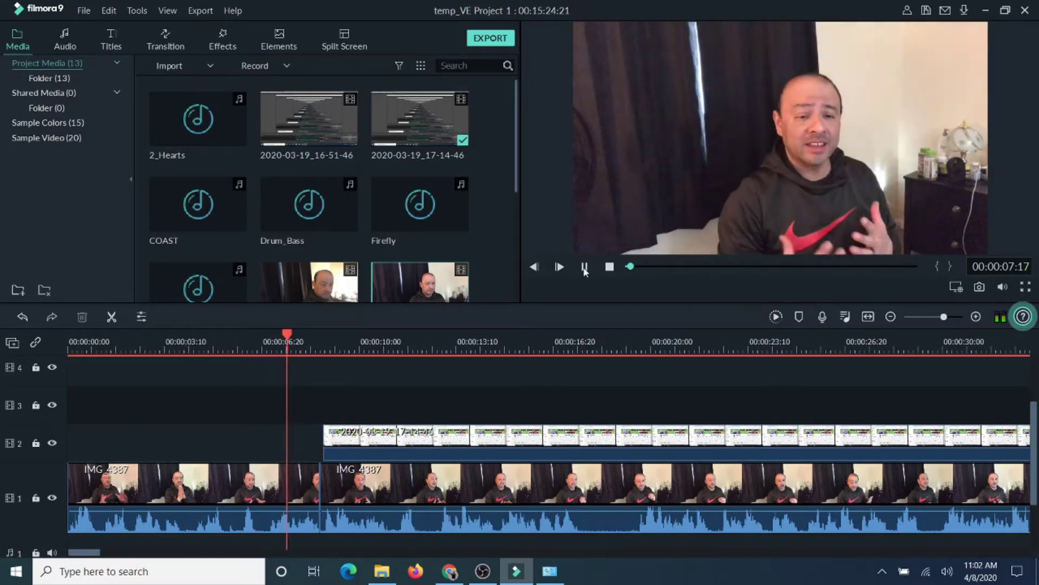
left_click(584, 268)
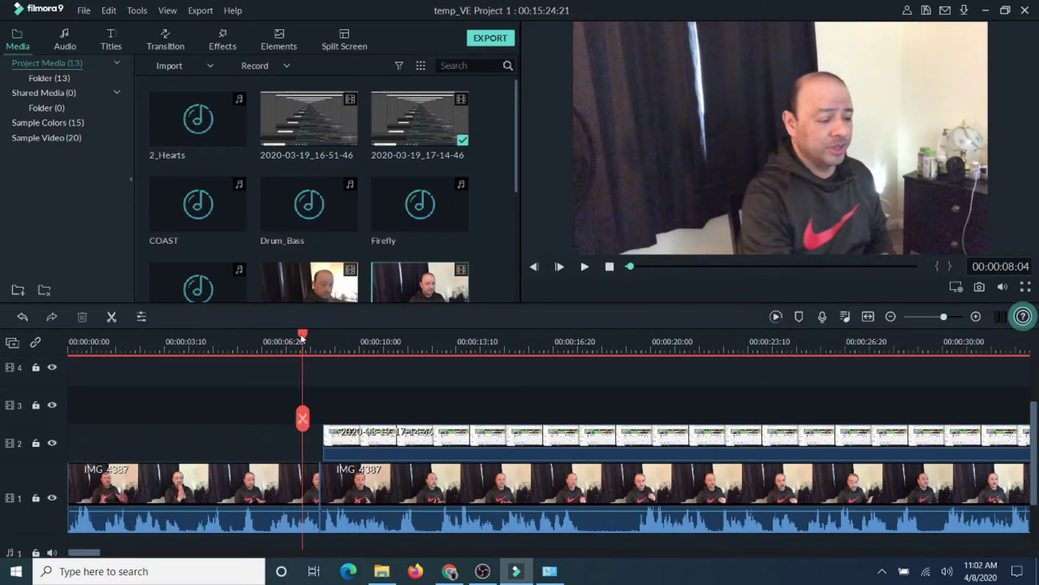
left_click_drag(302, 335, 272, 341)
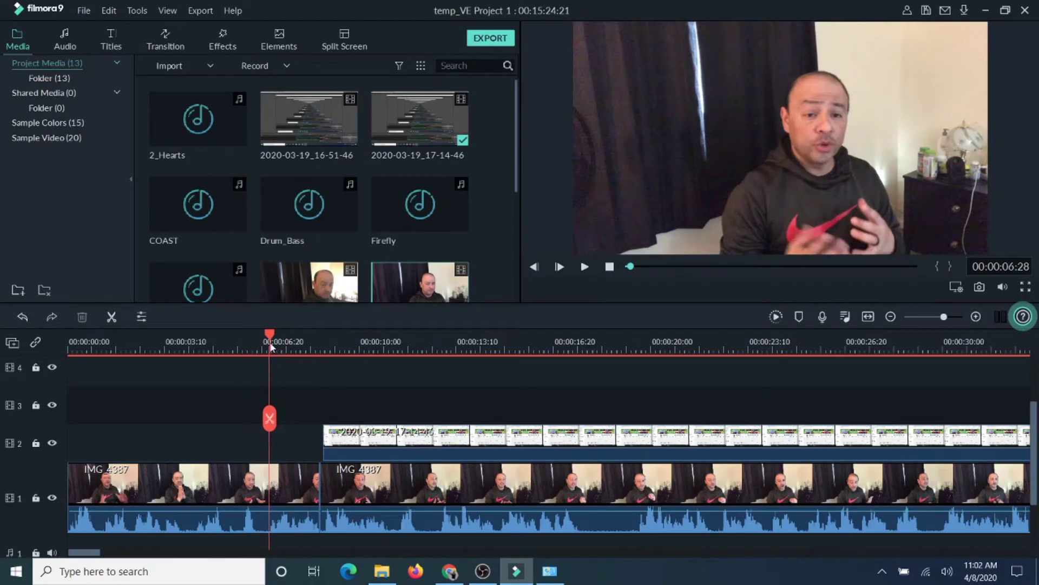
left_click(282, 485)
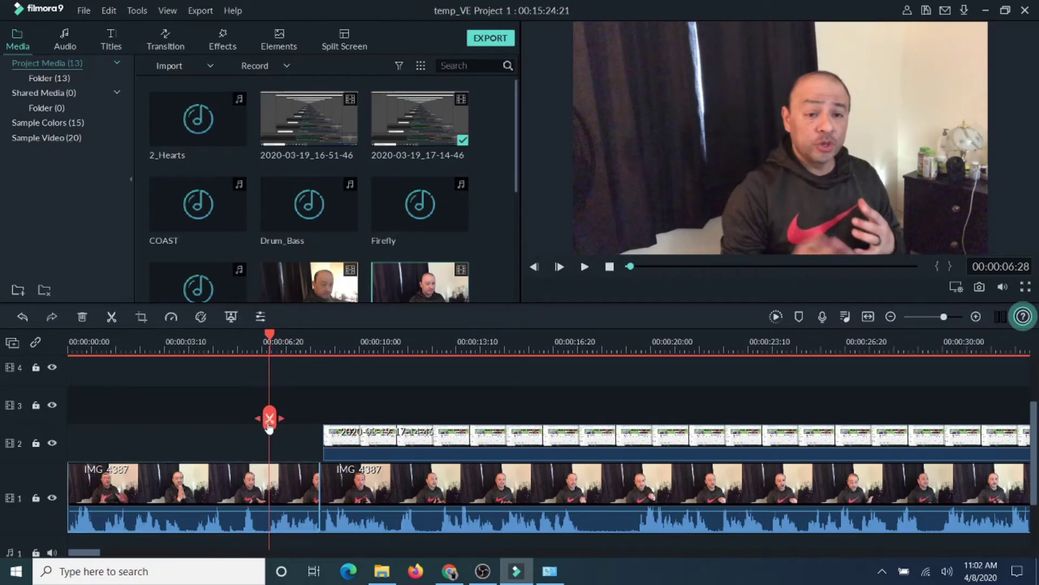
left_click(269, 425)
right_click(287, 497)
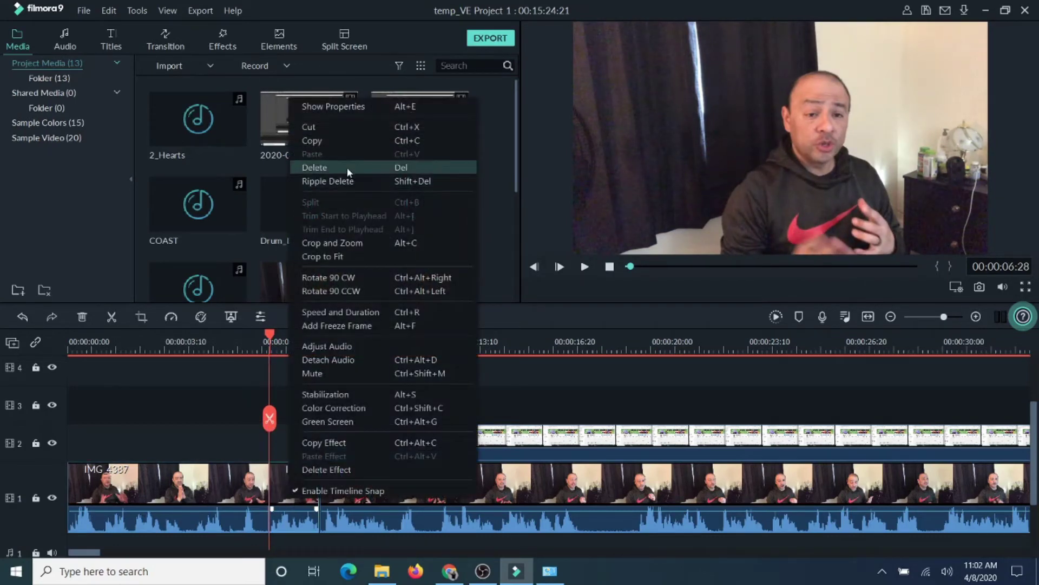
left_click(325, 181)
Step: Play the timeline from 00:00:03:25 through the cut from the webcam intro into the screen recording
left_click_drag(270, 337, 178, 337)
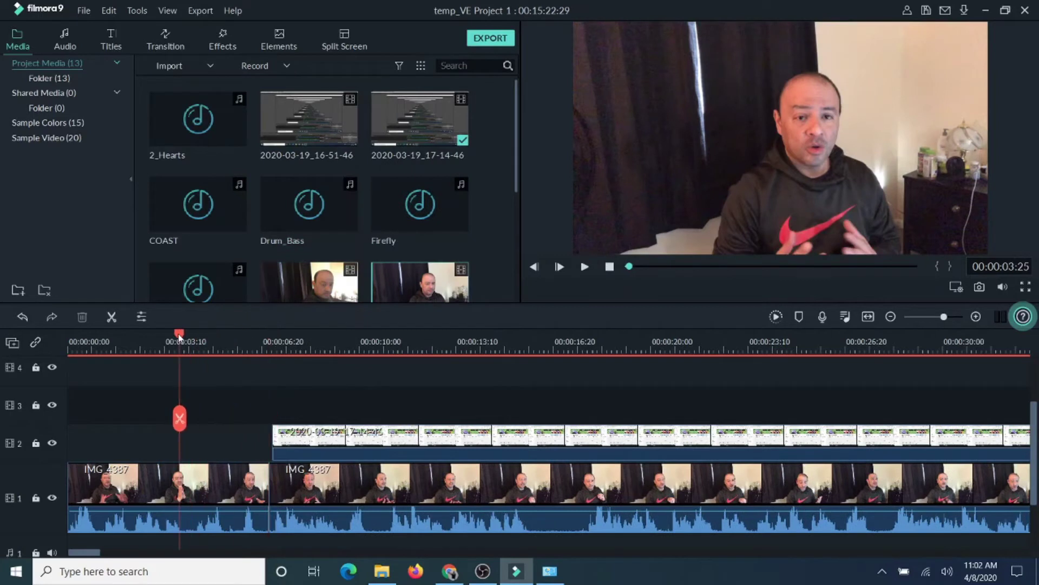
left_click(583, 267)
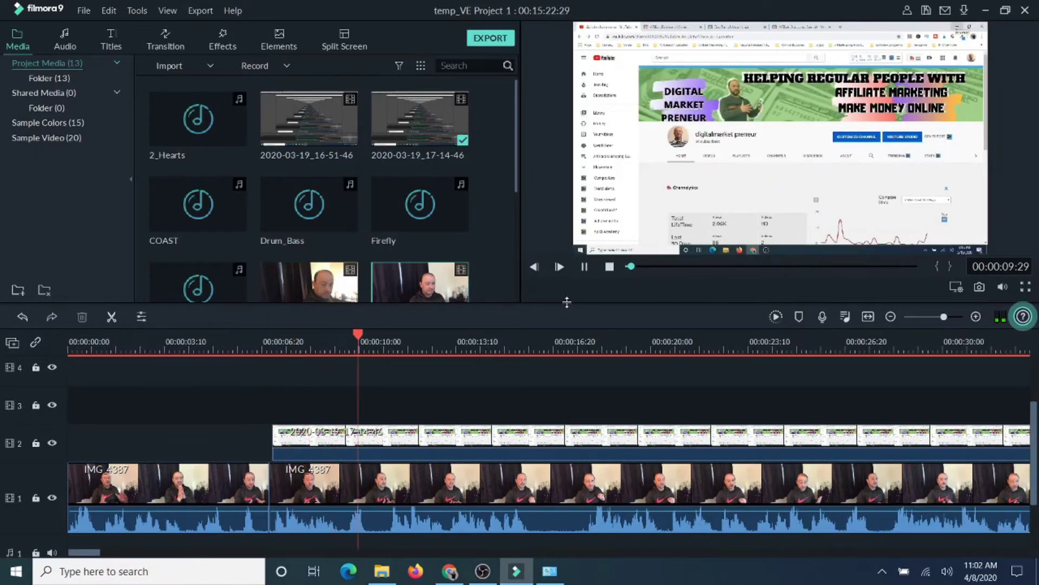
left_click(586, 267)
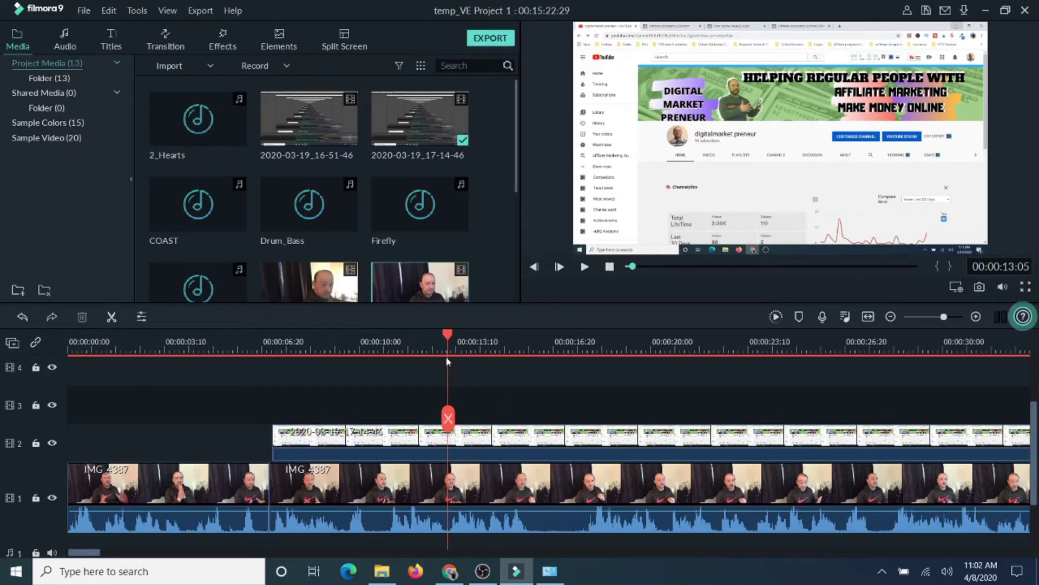
Step: Split the screen recording and IMG_4387 together at 00:00:15:27 and again at 00:00:17:15
left_click_drag(448, 337, 528, 366)
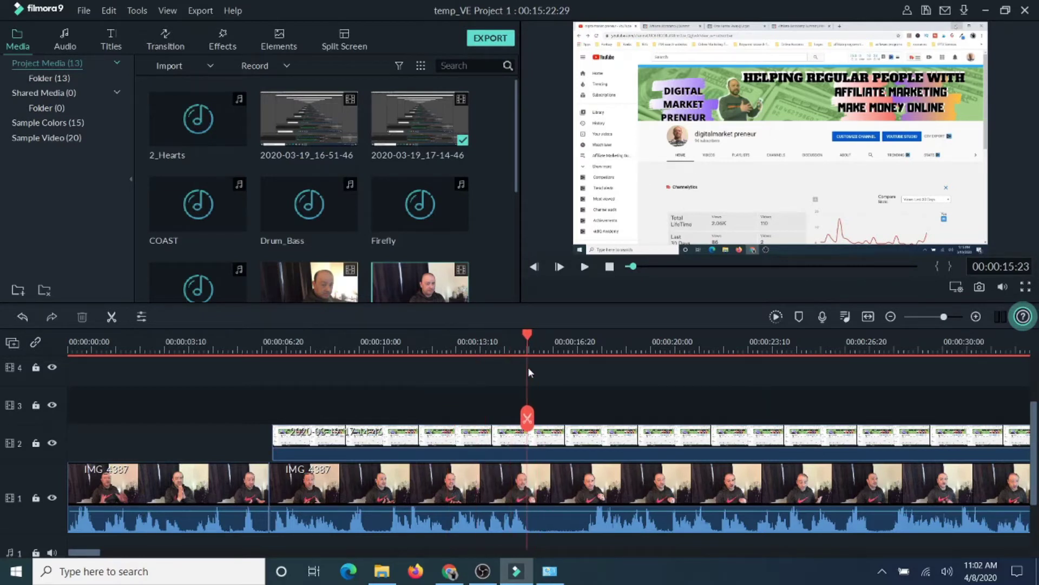
left_click(532, 418)
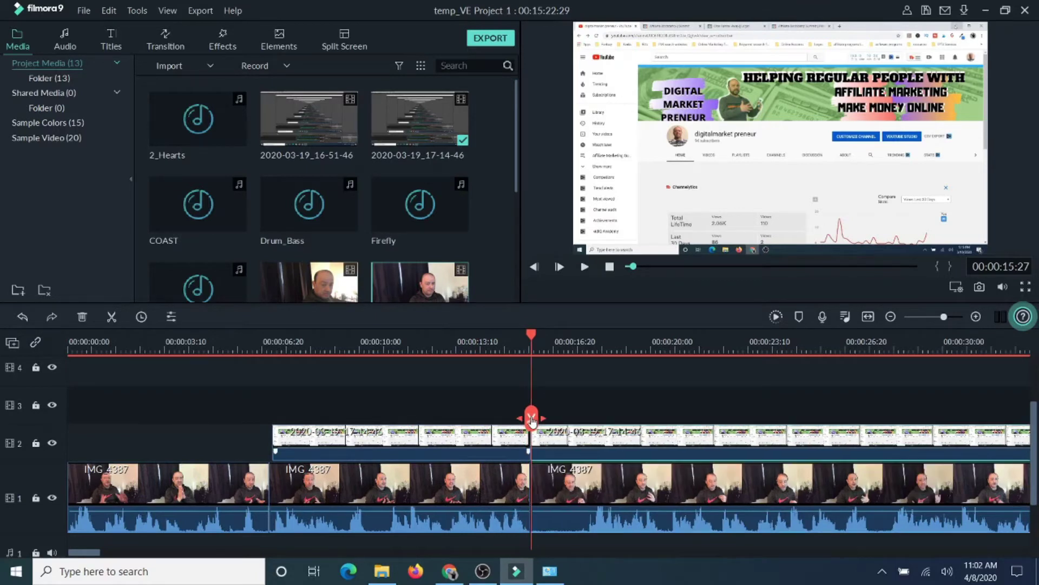
left_click_drag(533, 339, 579, 354)
left_click(578, 418)
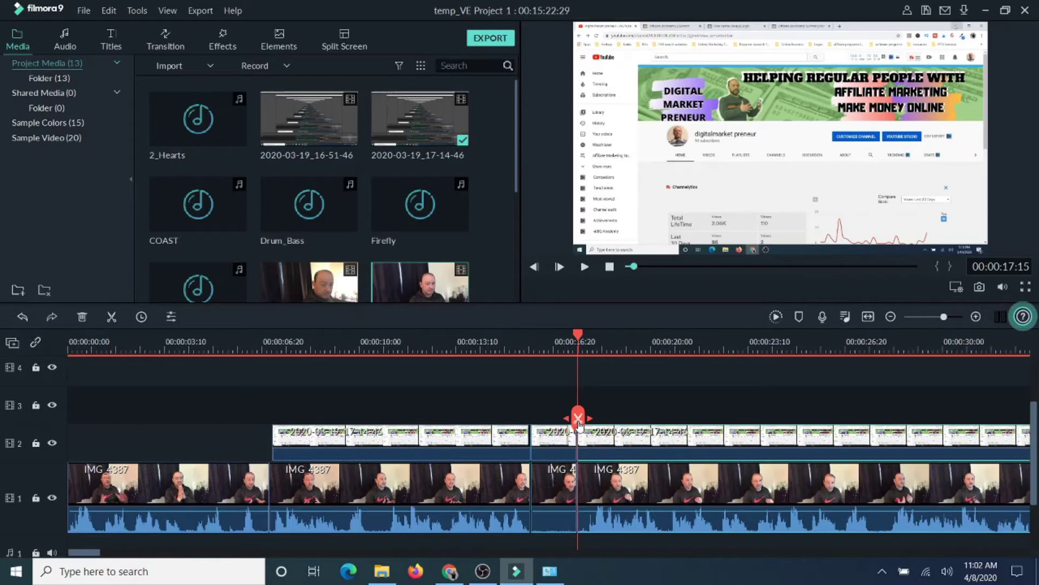
Step: Delete the short pieces between the two new cuts on both video tracks, closing the gap
left_click(547, 441)
right_click(549, 441)
left_click(566, 107)
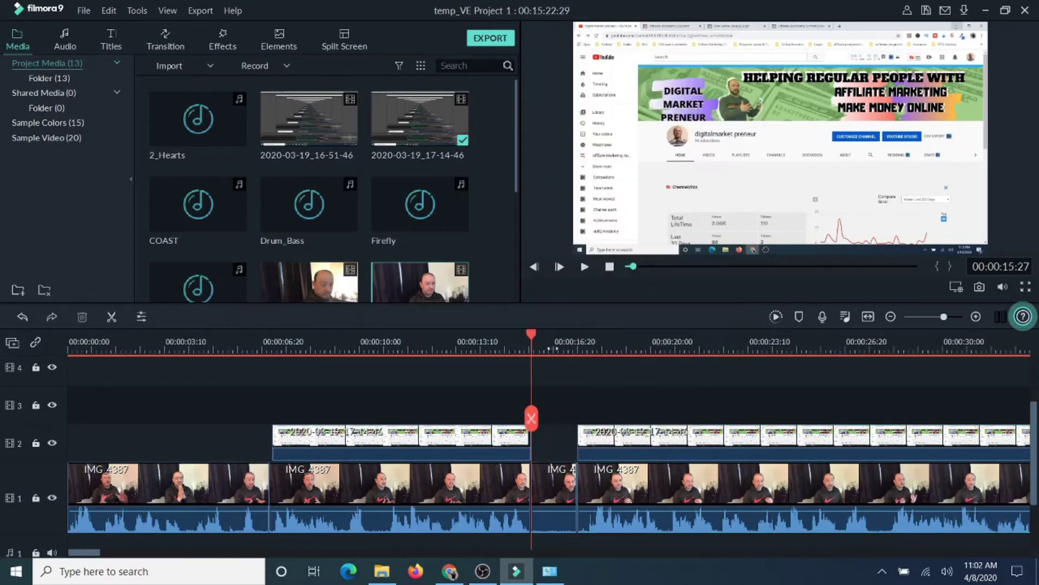
left_click(548, 478)
right_click(548, 477)
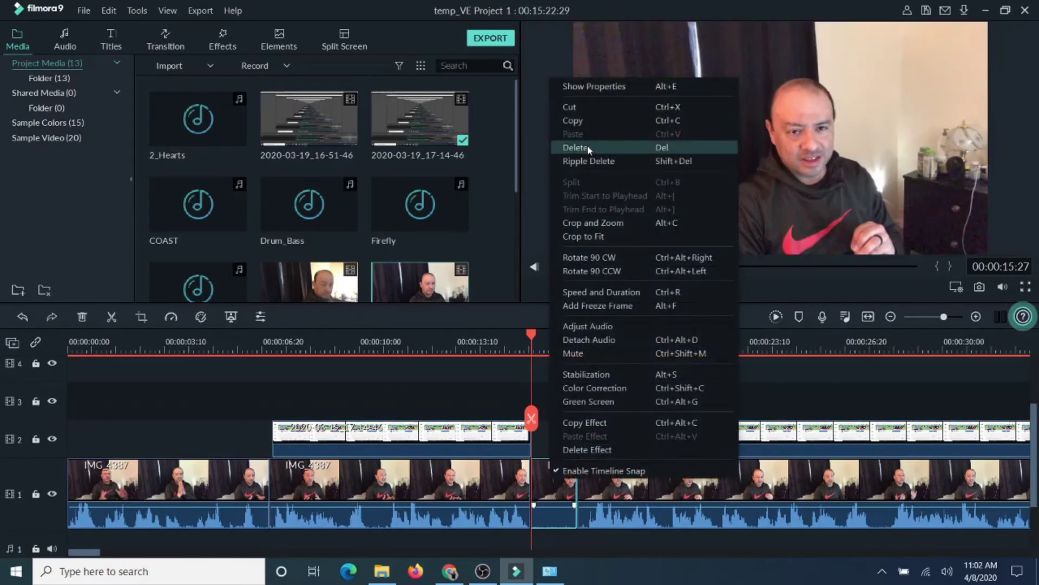
left_click(588, 150)
Step: Split the screen recording on video track 2 at 00:00:26:20 and delete its piece before this cut, leaving the gap open
left_click_drag(533, 338, 734, 400)
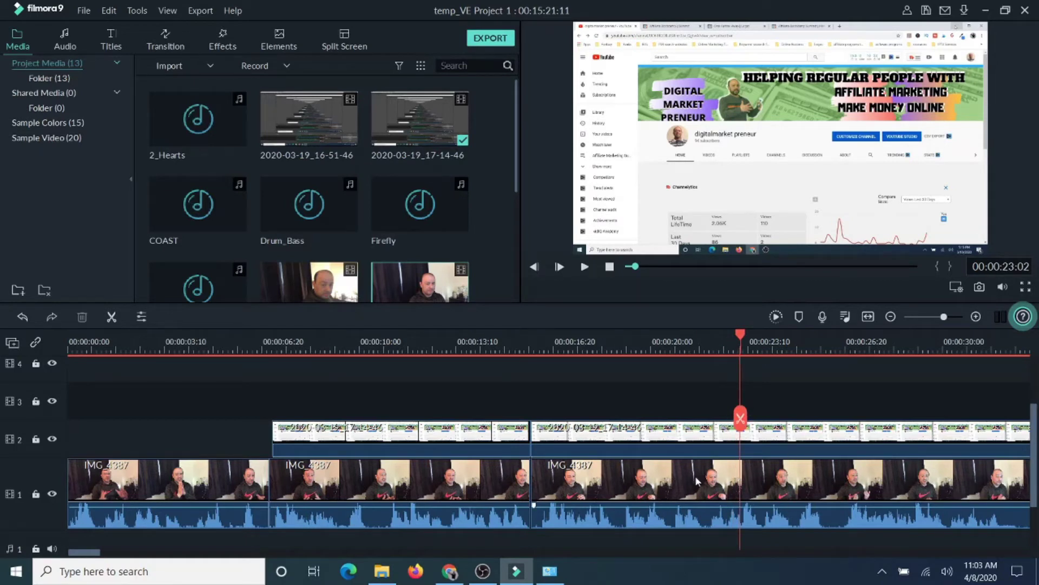
left_click_drag(742, 338, 845, 368)
left_click(814, 443)
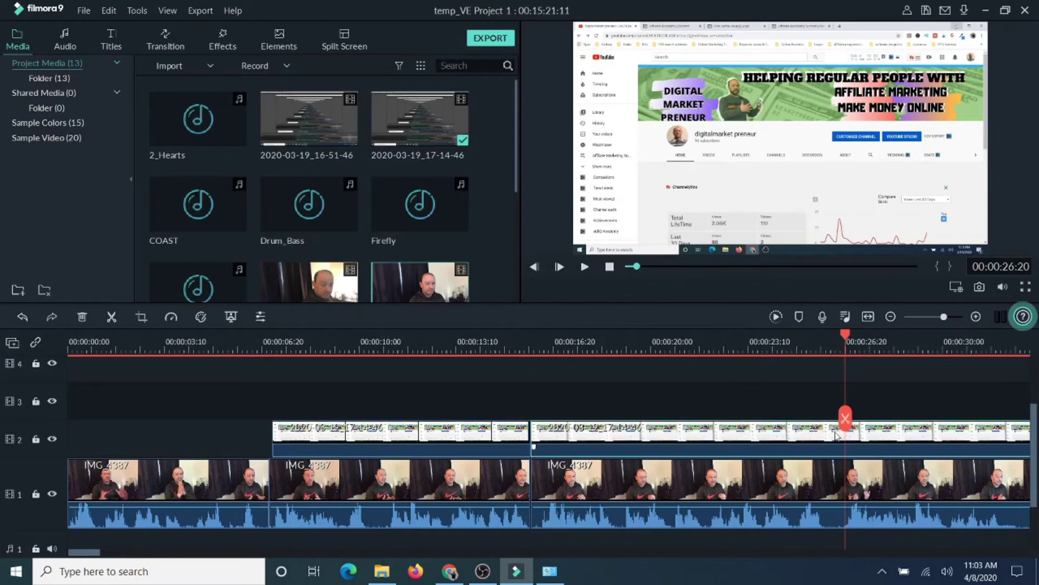
left_click(845, 420)
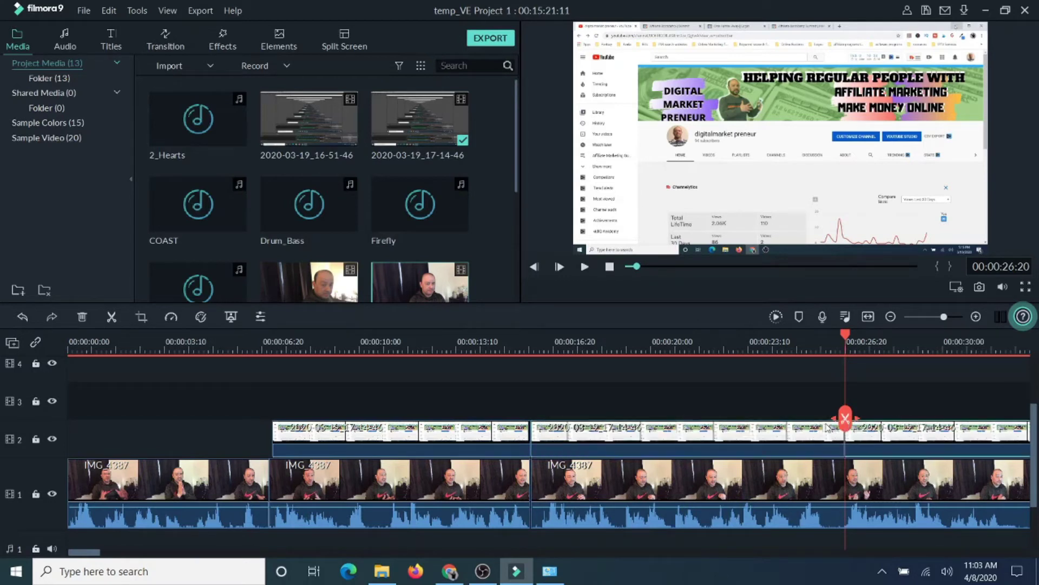
left_click_drag(789, 439, 962, 407)
right_click(945, 405)
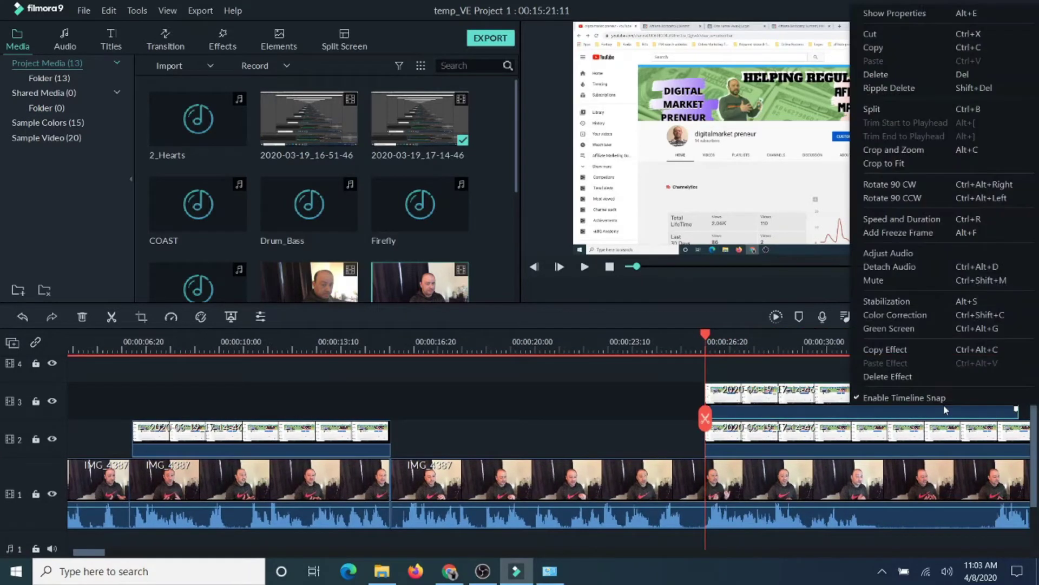
left_click(872, 76)
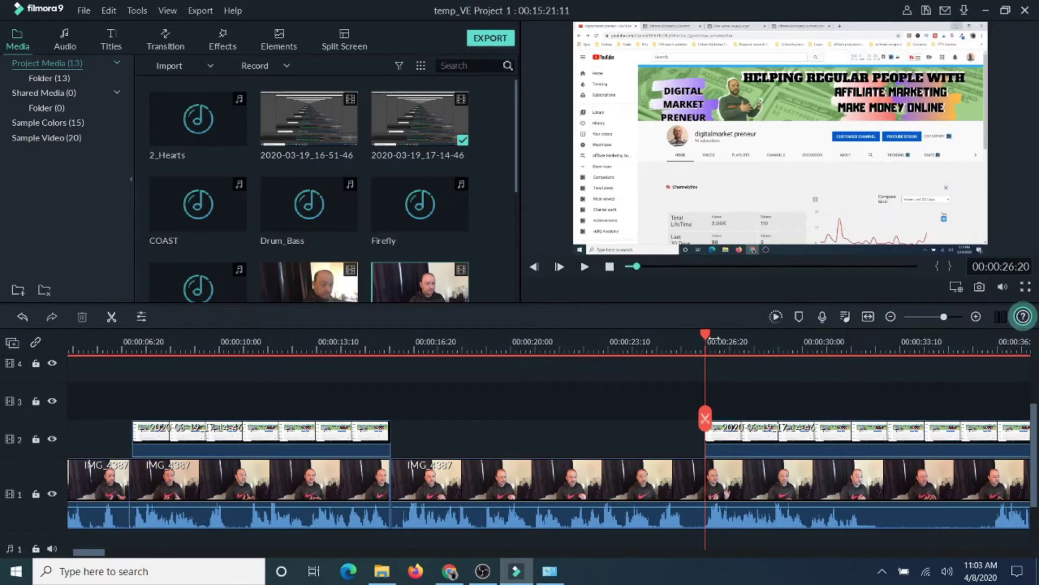
Step: Play the timeline from 00:00:05:05 through the webcam gap and back into the screen recording
left_click_drag(708, 338, 79, 352)
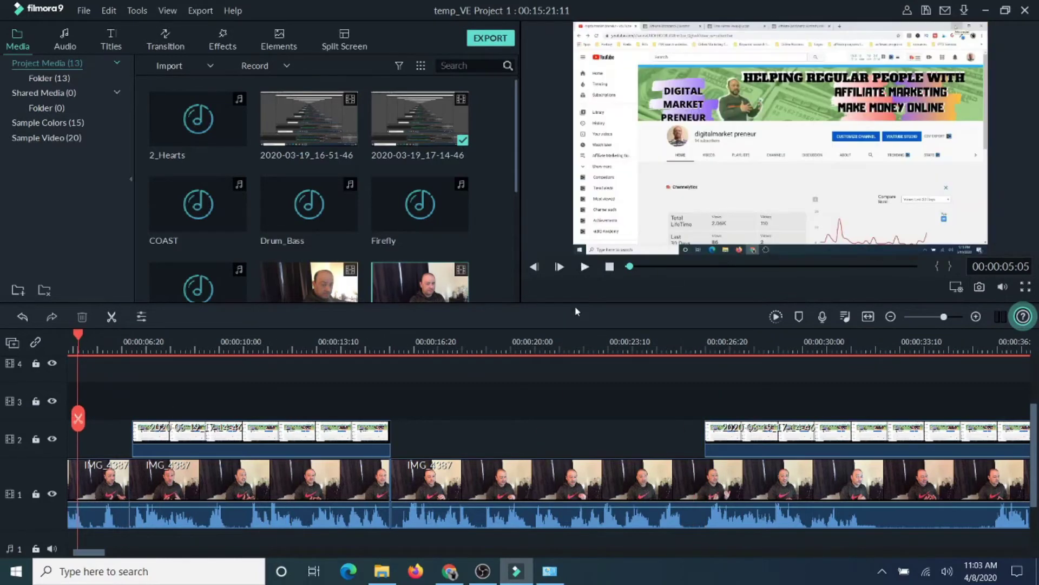
key("space")
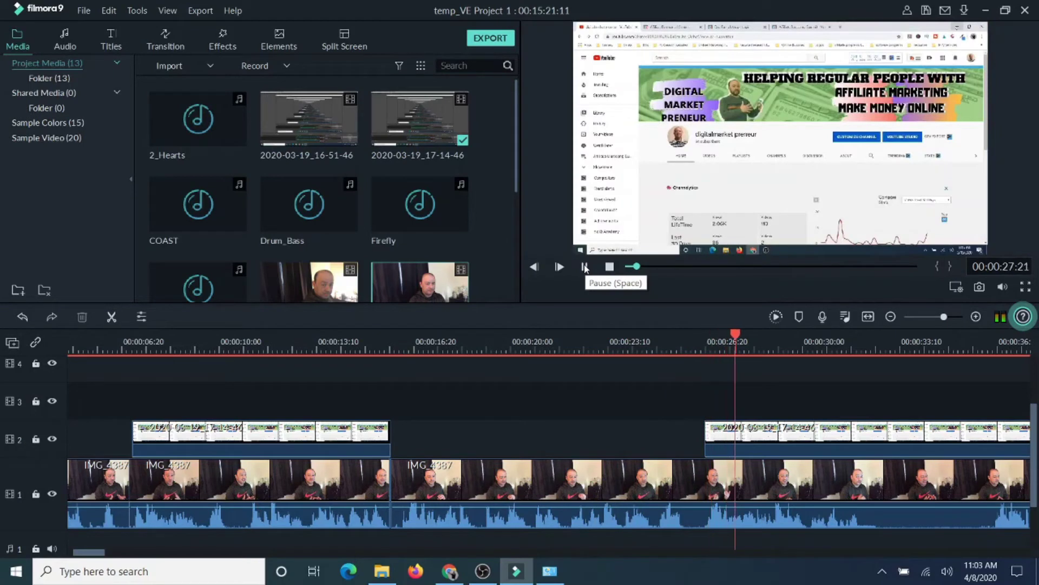
left_click(585, 266)
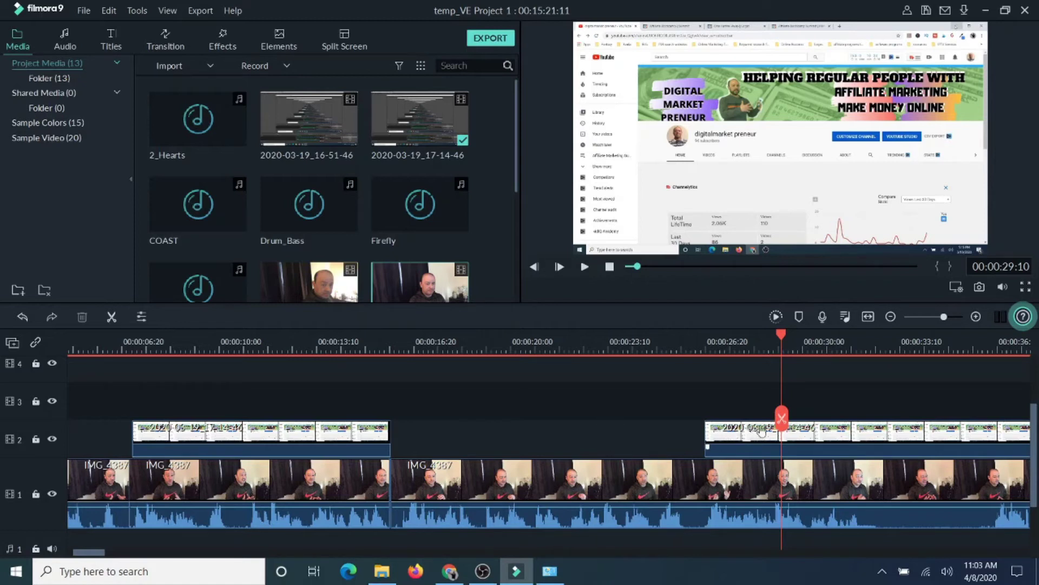
Step: Scrub forward to find where the screen recording switches to the green 100 DAYS page, and play from 00:04:32:20
left_click_drag(636, 269, 656, 270)
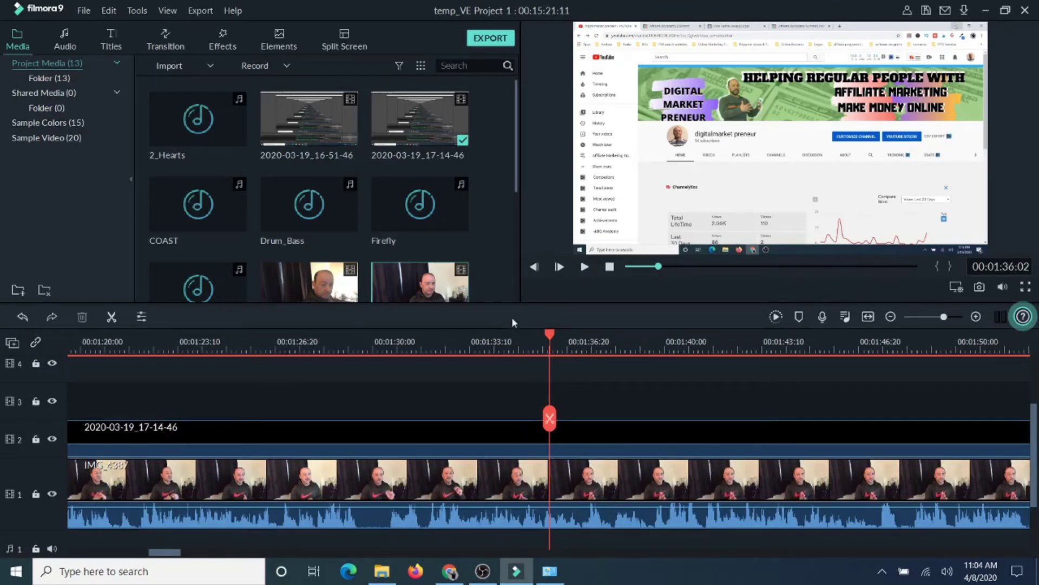
left_click_drag(658, 266, 682, 272)
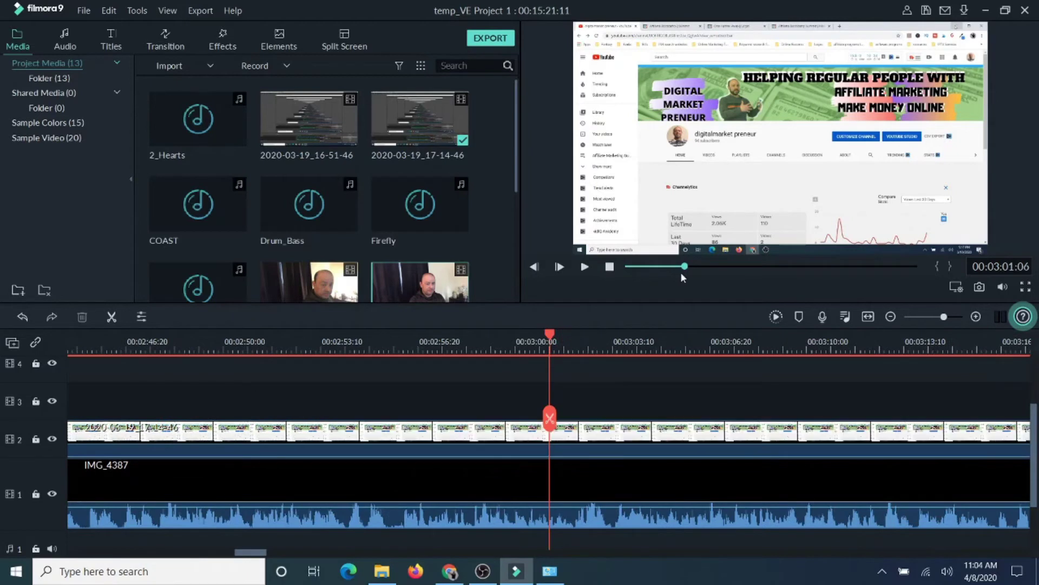
left_click_drag(553, 337, 1037, 345)
left_click_drag(692, 270, 699, 270)
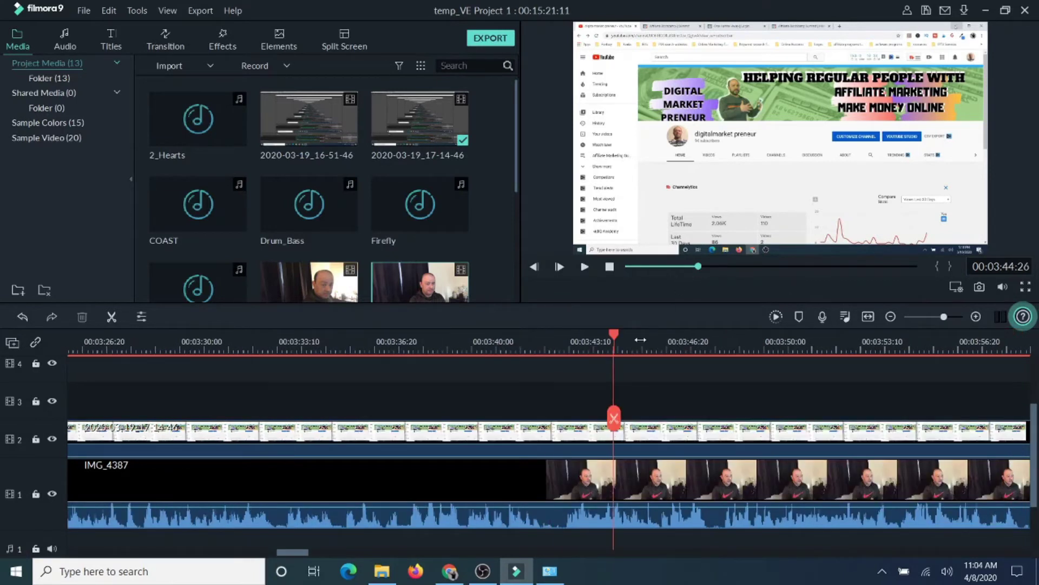
left_click(588, 267)
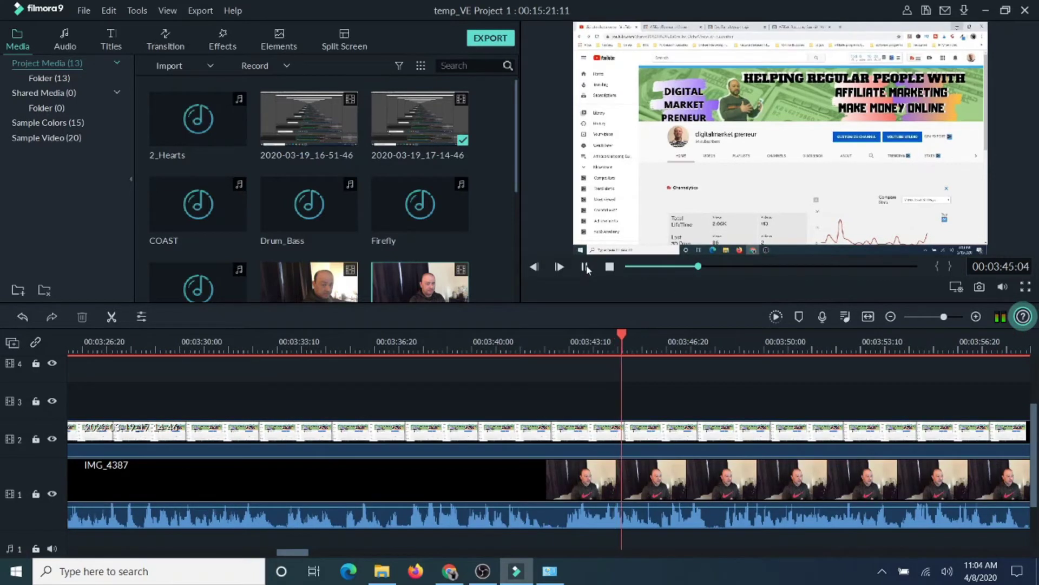
left_click(586, 267)
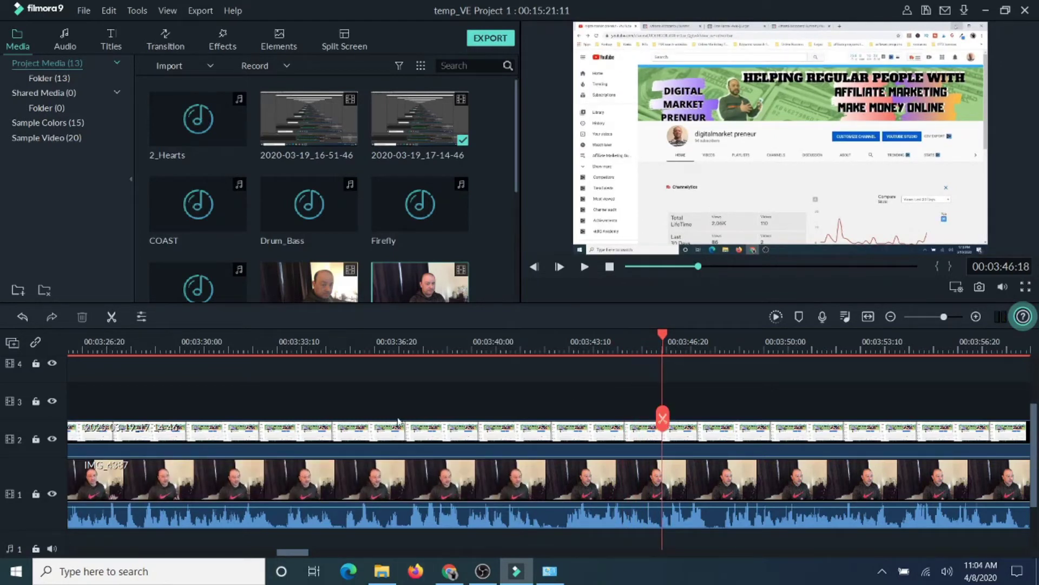
left_click_drag(698, 266, 721, 266)
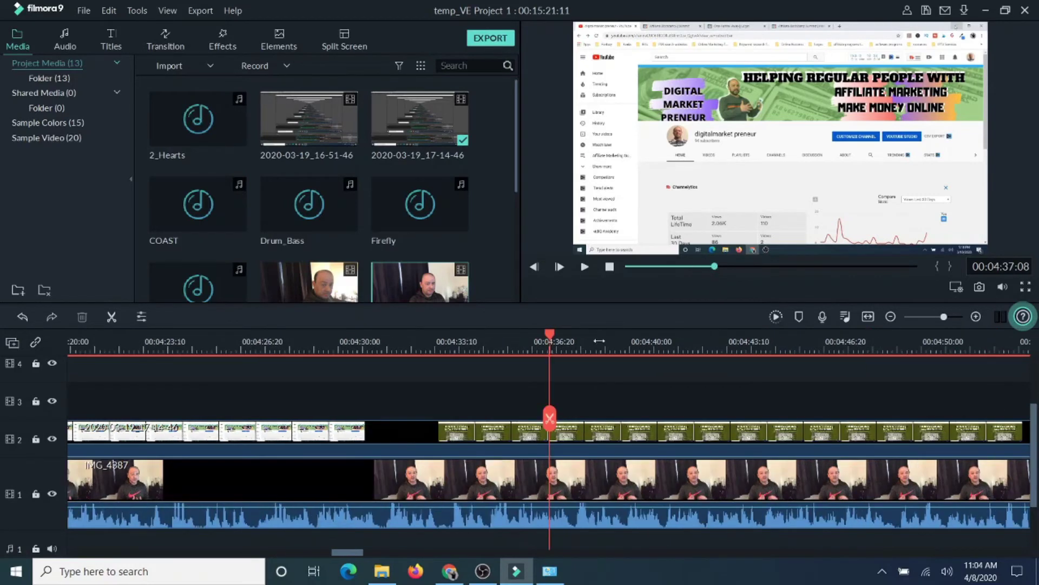
left_click_drag(548, 336, 403, 338)
left_click_drag(406, 386, 416, 384)
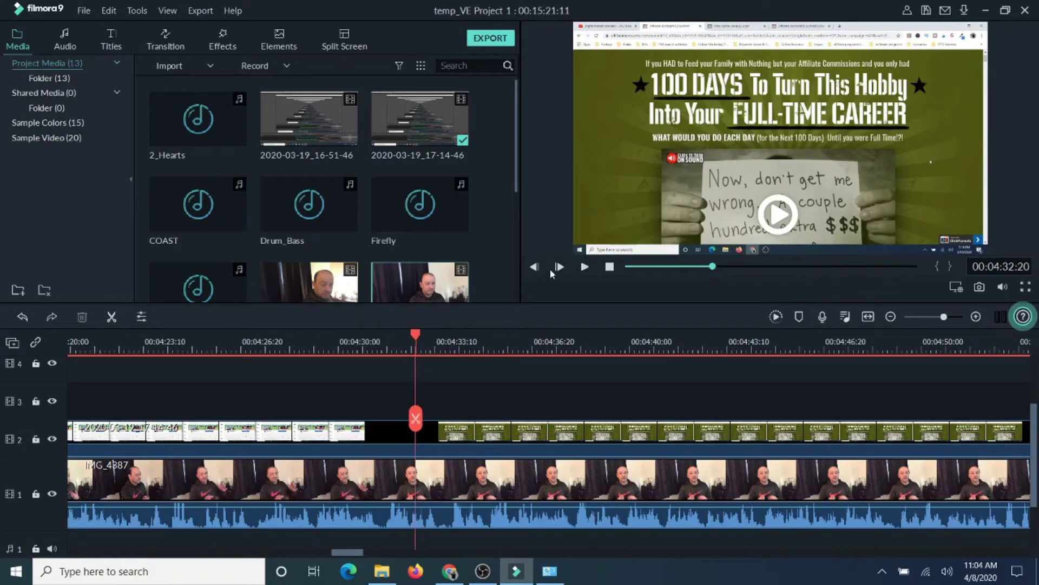
left_click(585, 267)
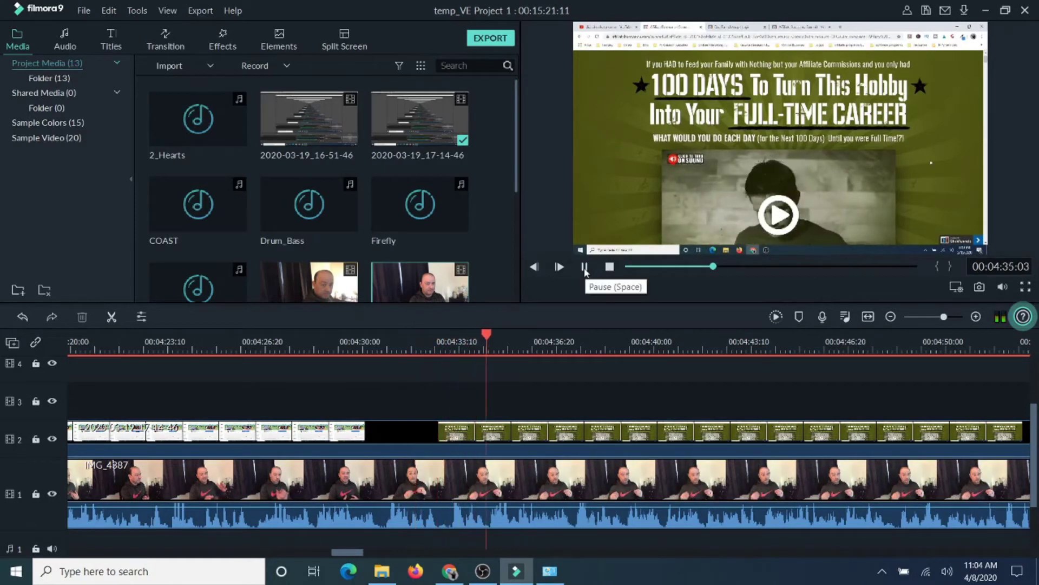
left_click(585, 267)
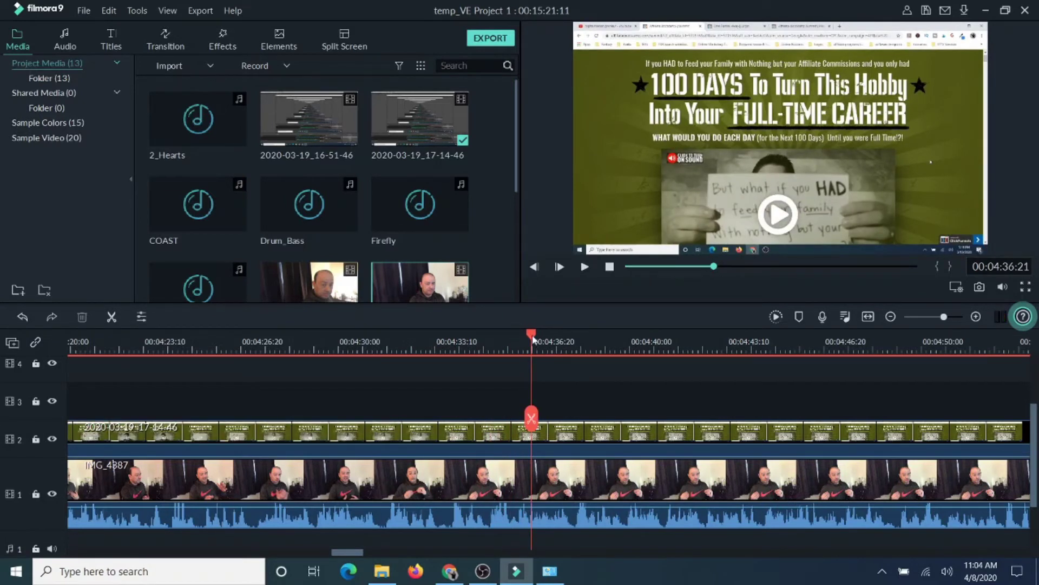
Step: Split both clips at 00:04:34:11 and delete the screen recording piece before this cut, leaving the webcam clip alone there
left_click(513, 346)
left_click(465, 346)
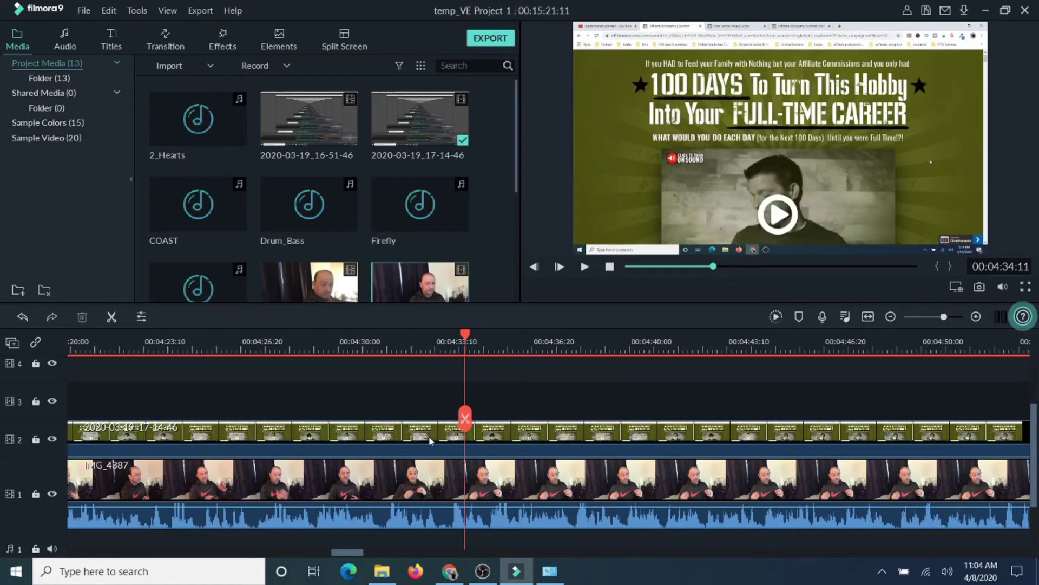
left_click(465, 417)
left_click_drag(423, 442, 686, 398)
right_click(687, 398)
left_click(712, 70)
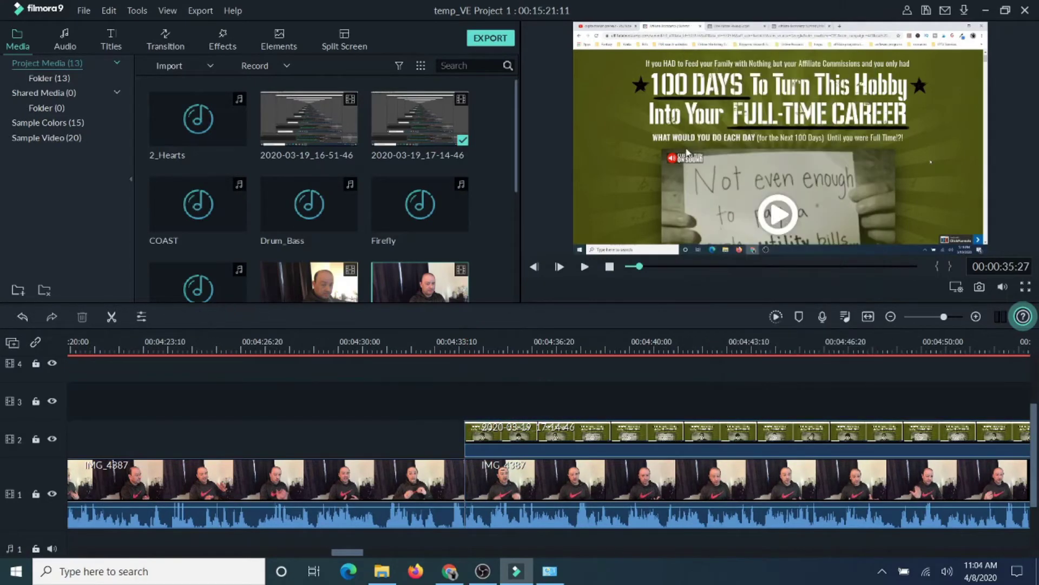
Step: Scrub forward to 00:02:28:14 and play a short stretch of the webcam-only section
left_click_drag(639, 267, 674, 266)
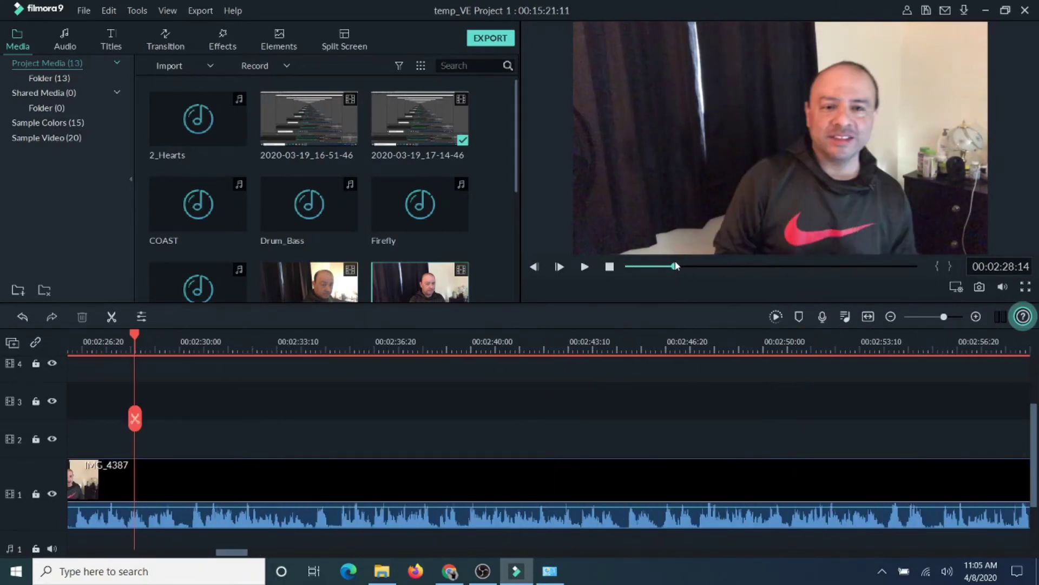
left_click(585, 267)
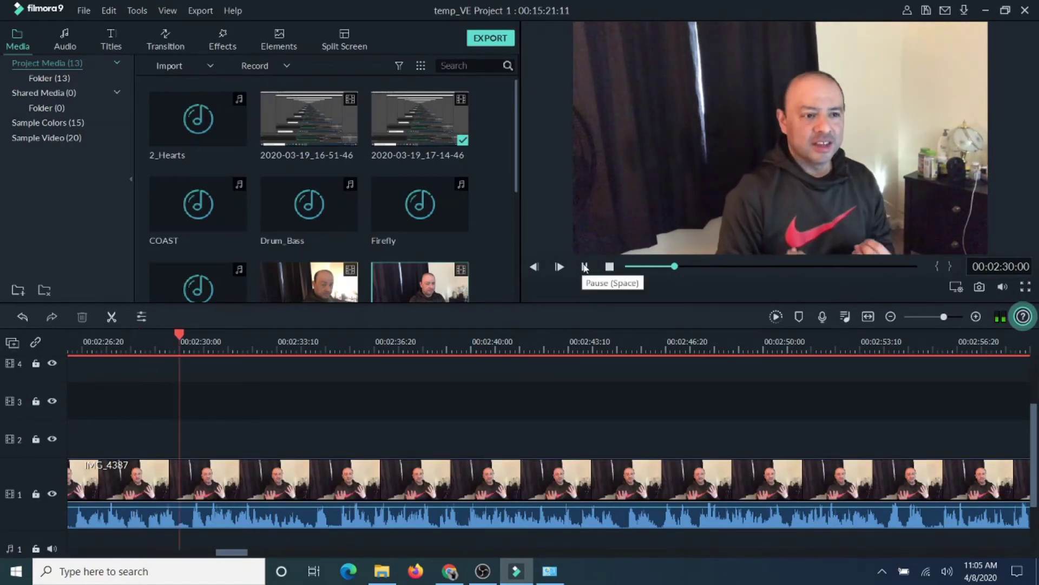
left_click(586, 268)
Step: Move the playhead to 00:04:32:27 and play through the switch from the webcam clip to the screen recording
left_click_drag(675, 269, 712, 268)
left_click_drag(529, 346, 578, 341)
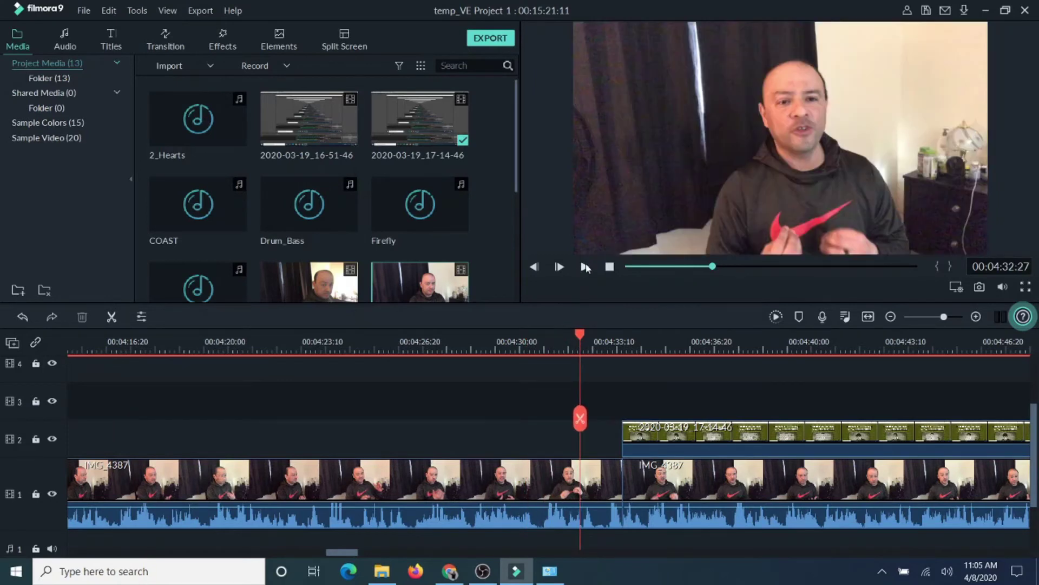
key("space")
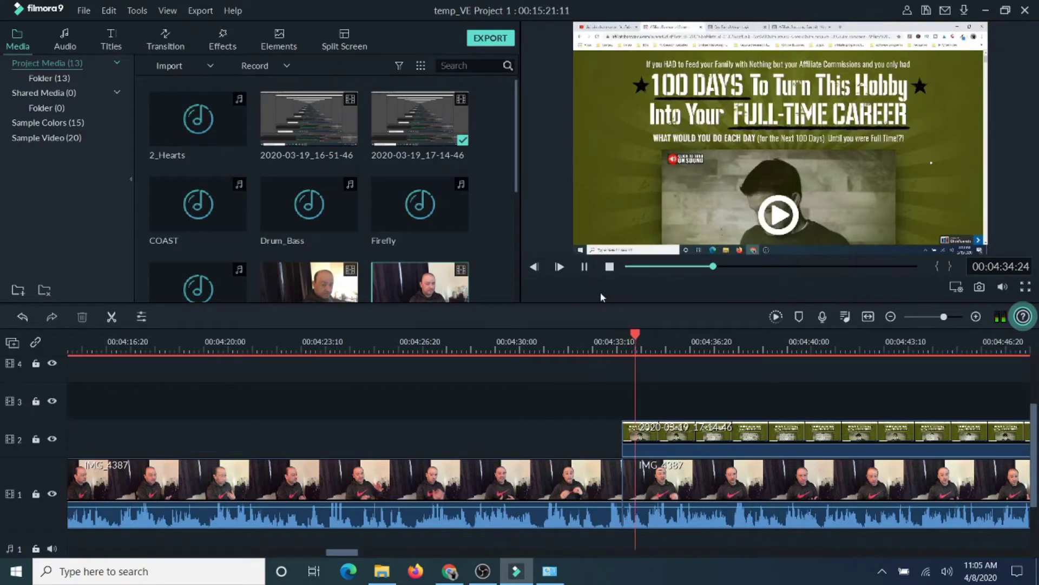
left_click(584, 267)
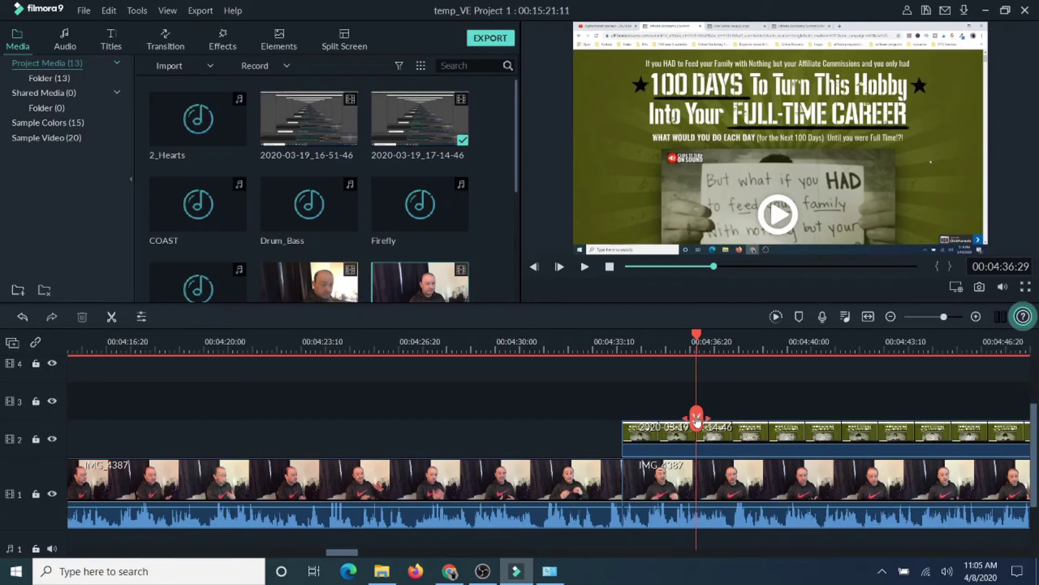
Step: Split the webcam clip on track 1 and the screen recording on track 2 at about 00:04:37:08
left_click_drag(696, 420, 708, 464)
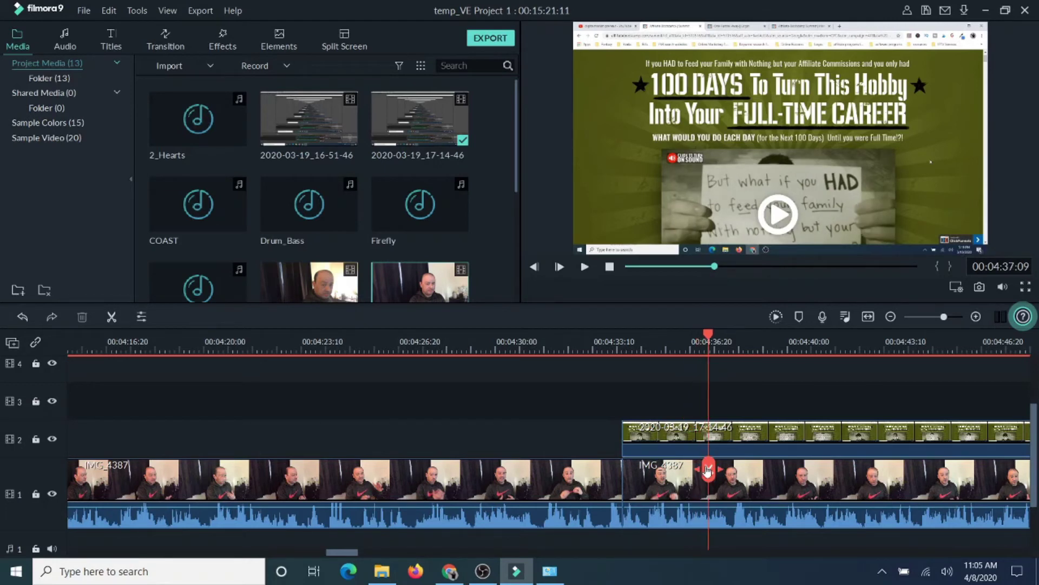
left_click(704, 483)
left_click(708, 471)
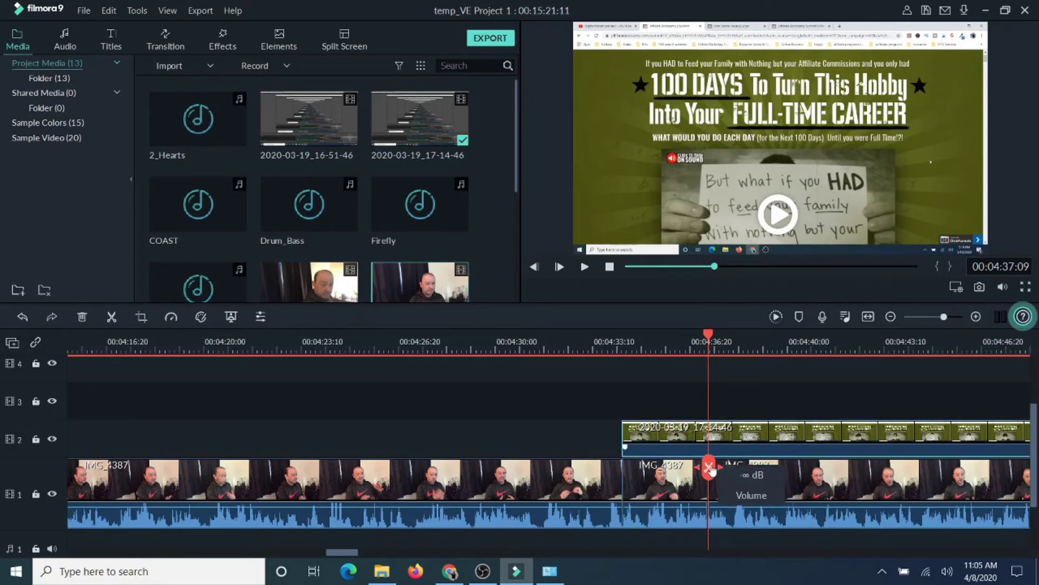
left_click(648, 360)
left_click_drag(649, 360, 708, 364)
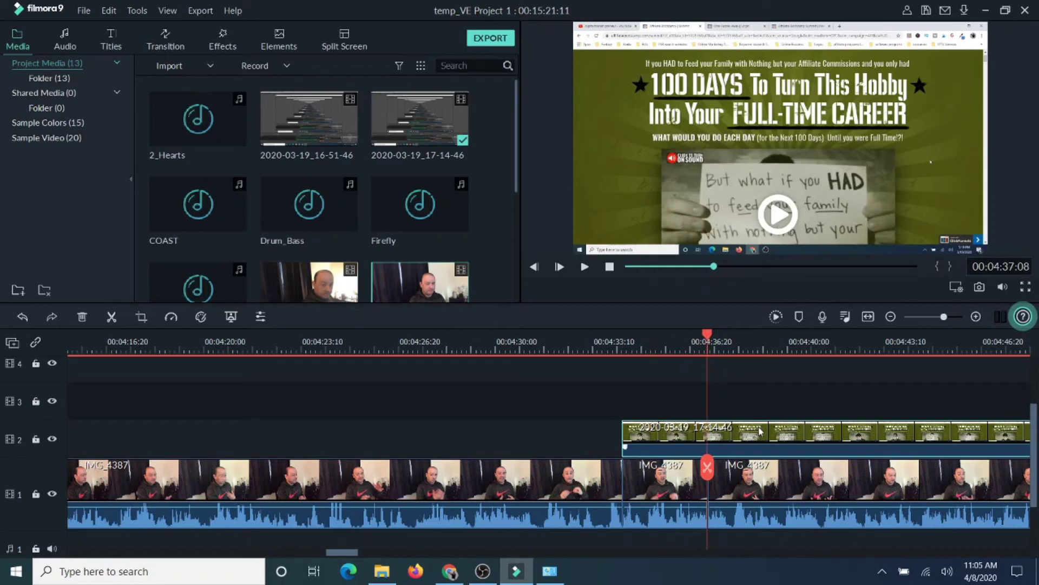
left_click(707, 469)
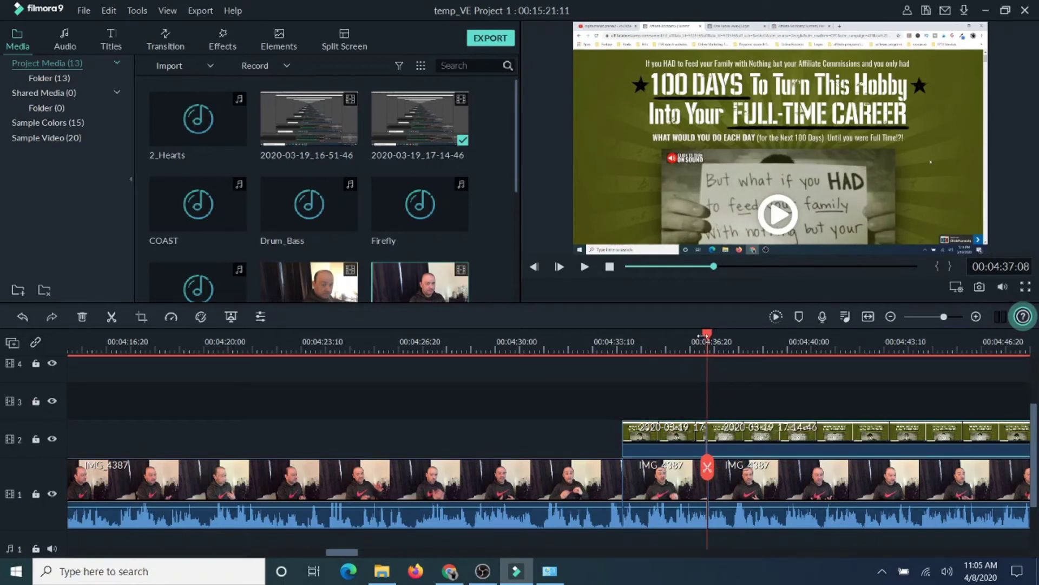
Step: Delete the screen recording and webcam pieces after the cut at about 00:04:37:08
left_click(617, 349)
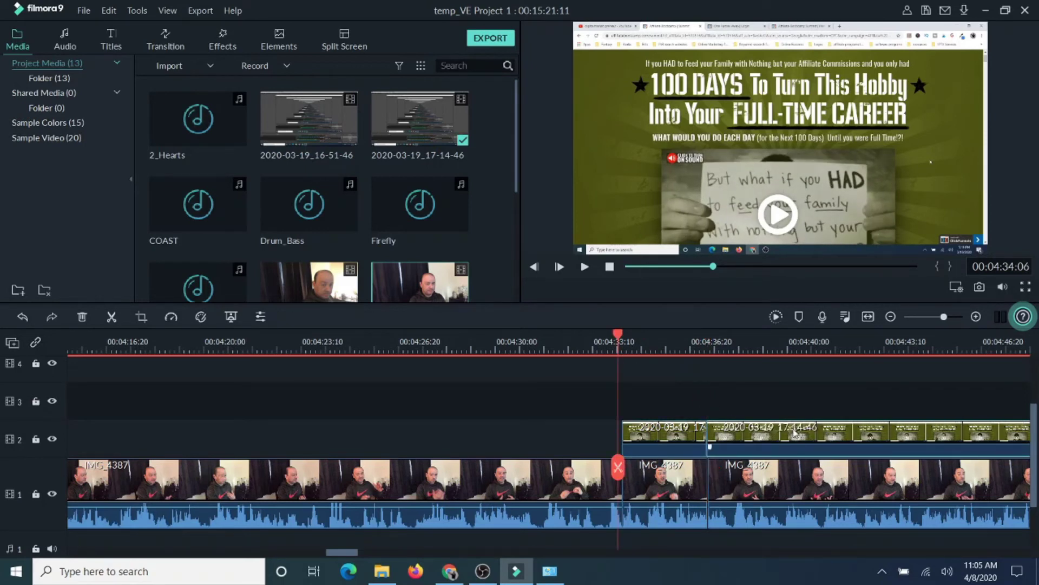
right_click(794, 432)
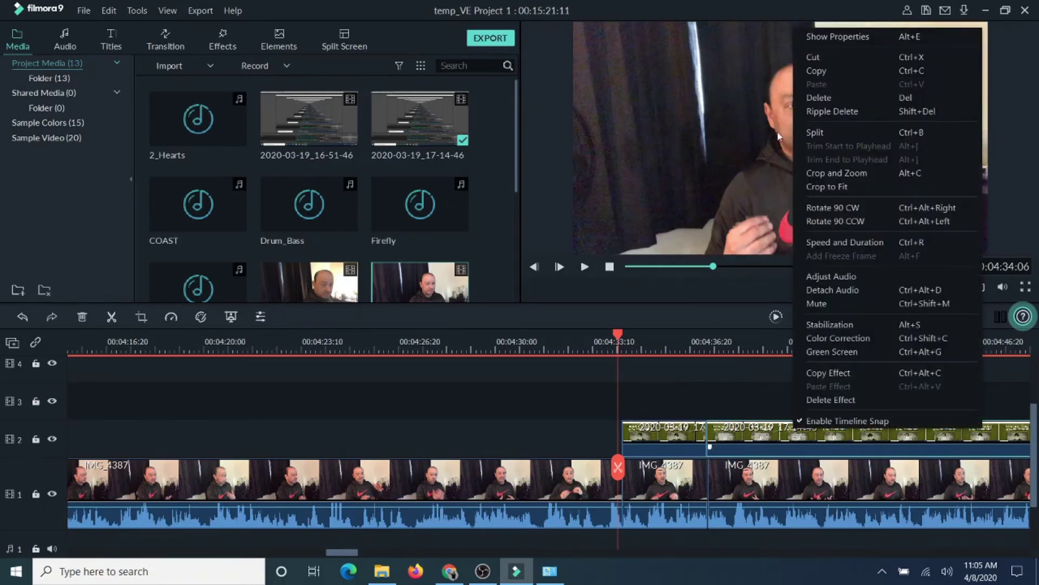
left_click(799, 96)
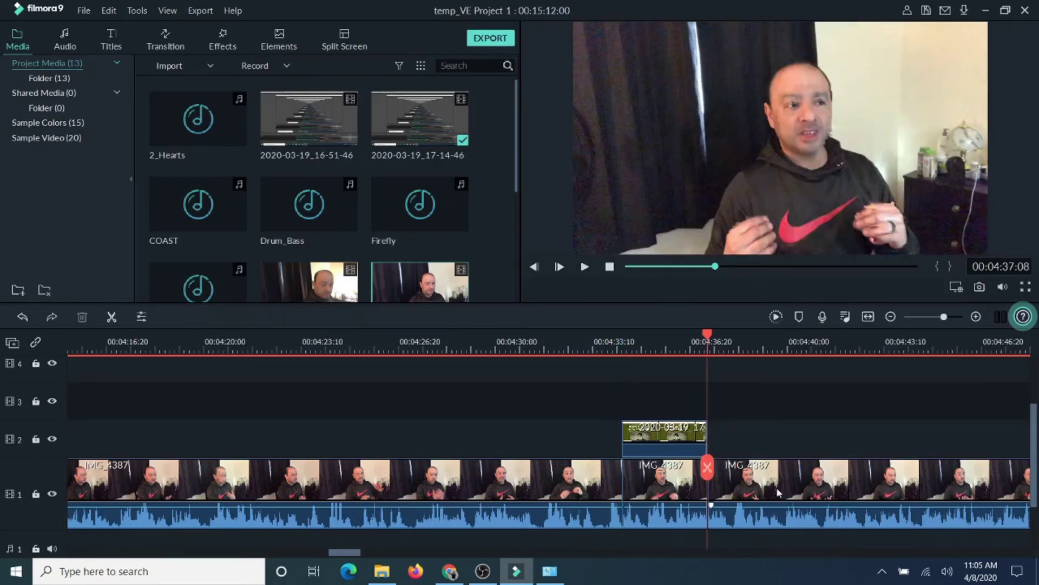
right_click(777, 492)
left_click(787, 154)
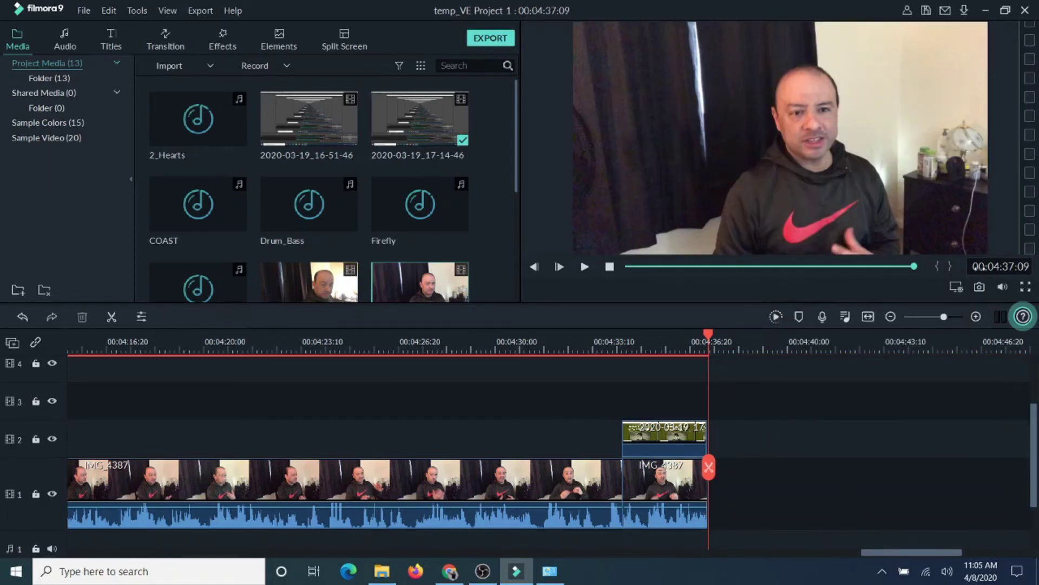
Step: Return the playhead to the start of the timeline and look at the media import options
left_click_drag(913, 270, 612, 291)
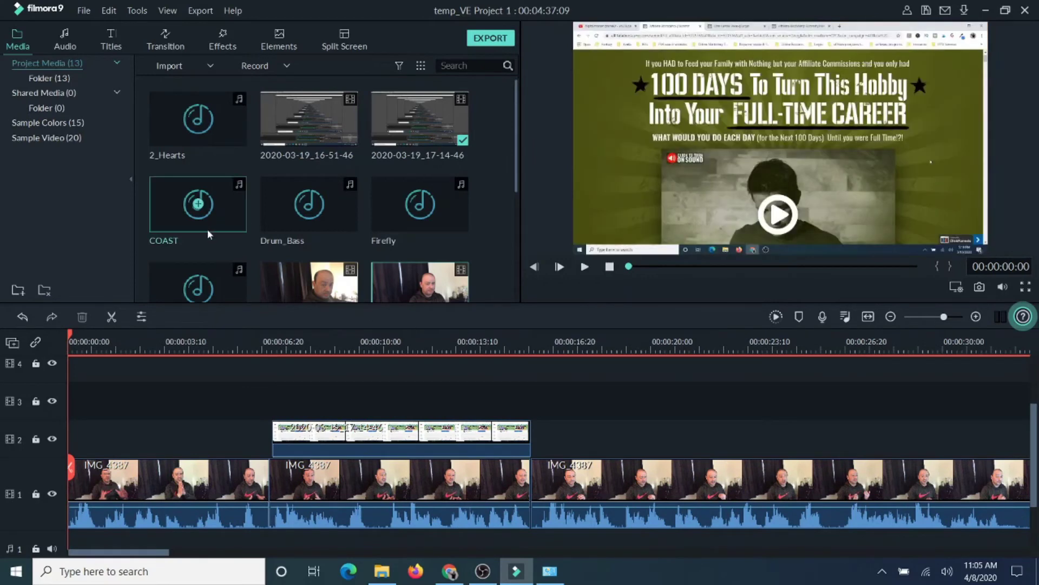
mouse_move(184, 126)
left_click(207, 66)
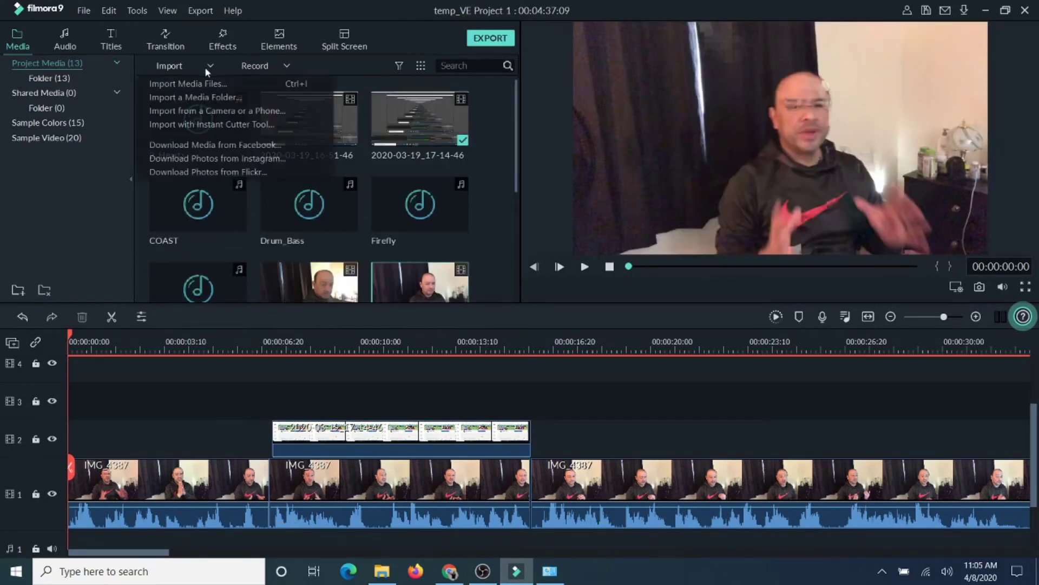
left_click(79, 220)
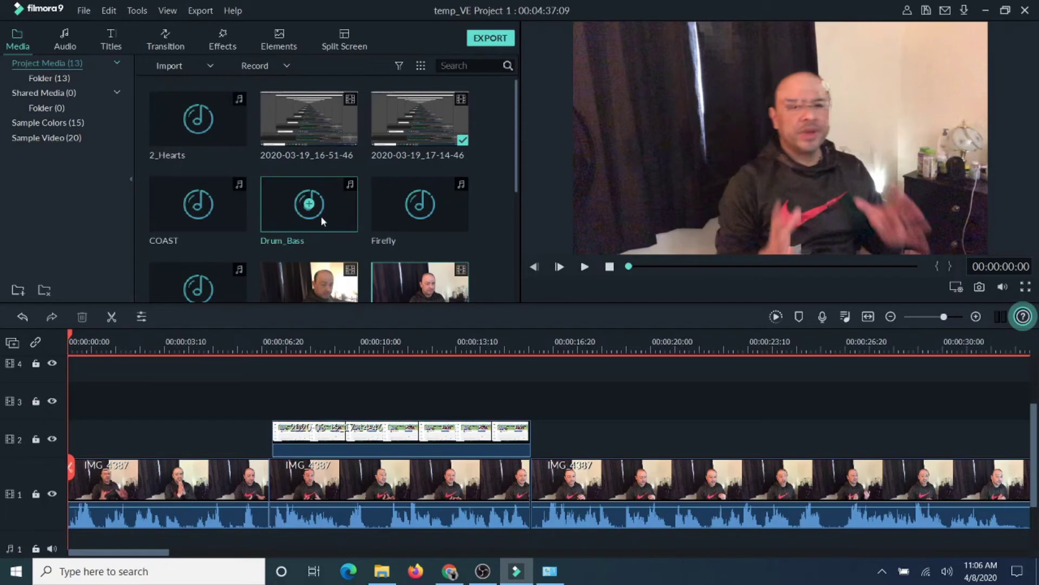
Step: Preview the Firefly music and place it on audio track 1 at the start of the timeline
double_click(422, 224)
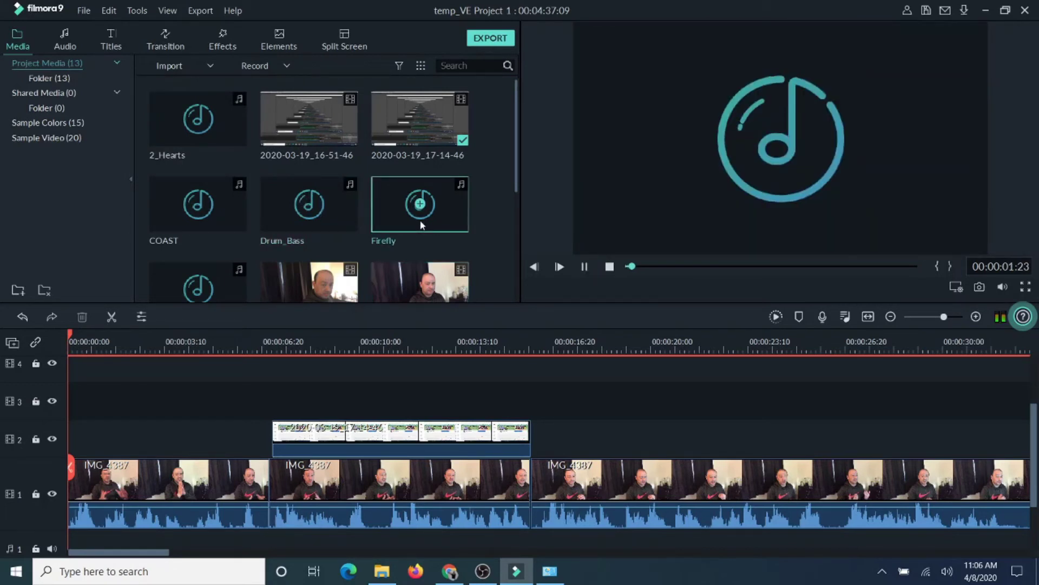
left_click(584, 268)
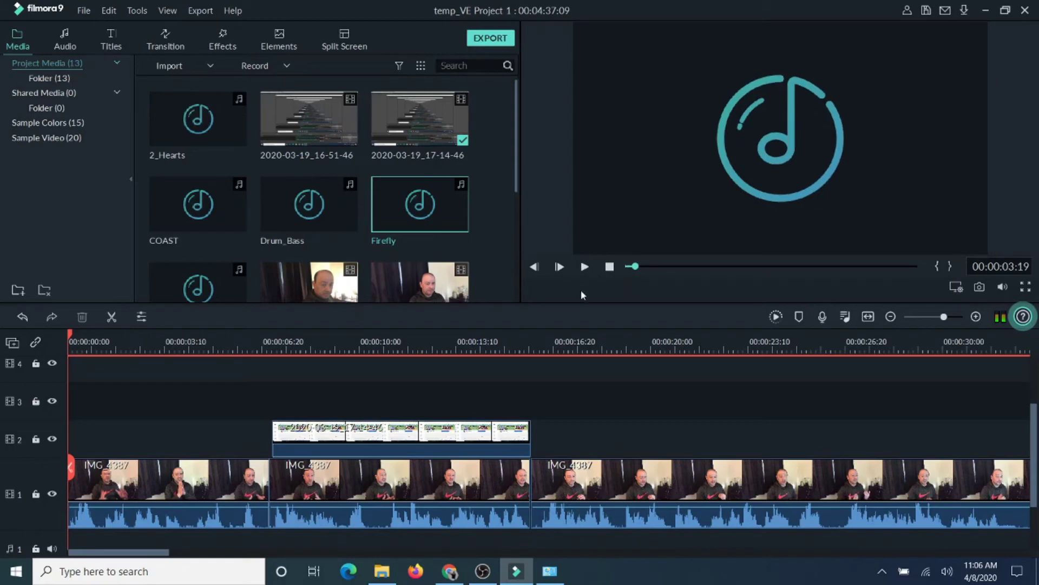
left_click_drag(401, 233, 38, 496)
scroll(22, 494, "down", 1)
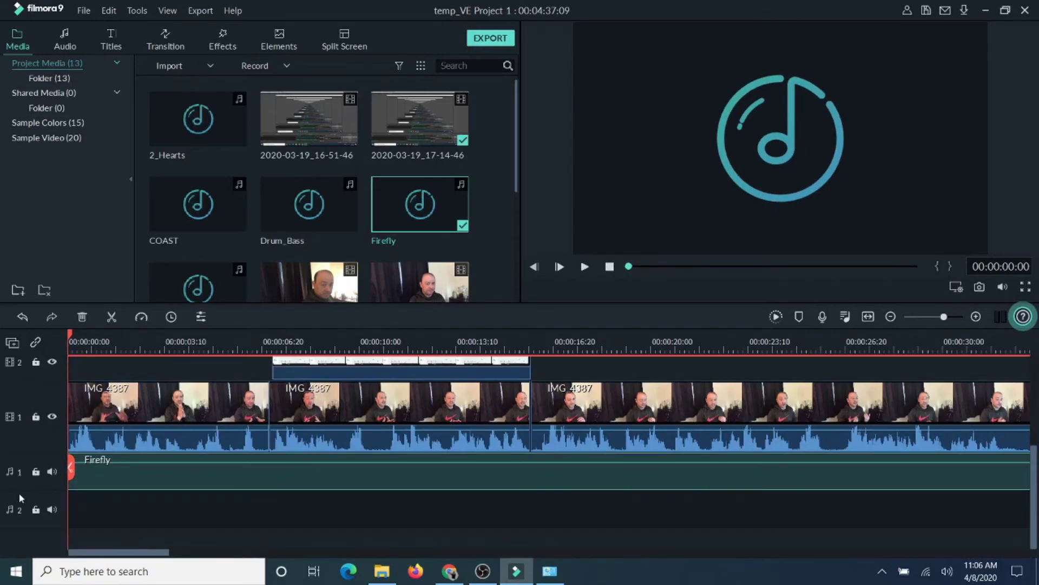
Step: Lock audio track 1 and unlock it again
left_click(36, 472)
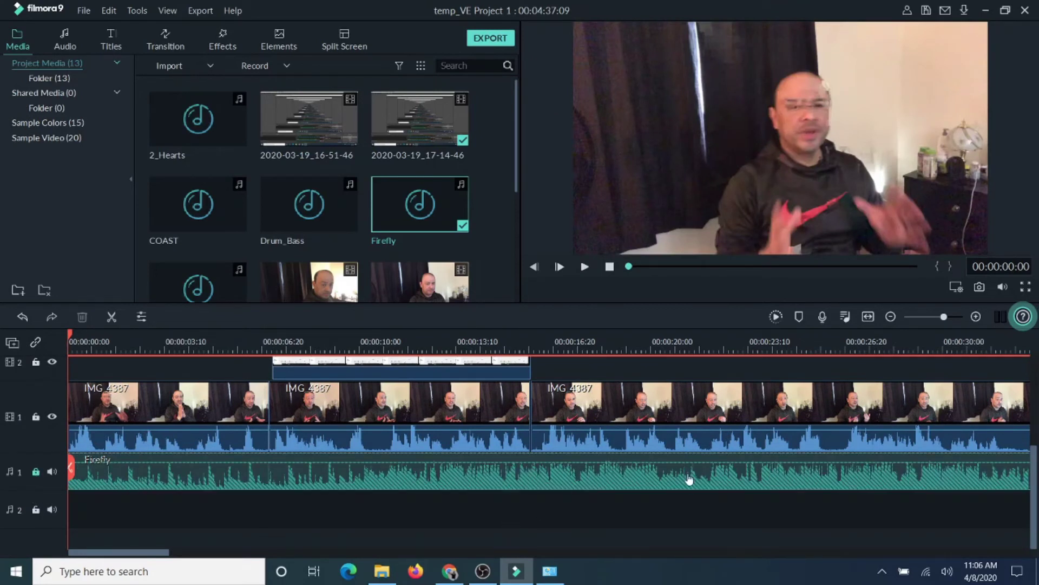
left_click(35, 473)
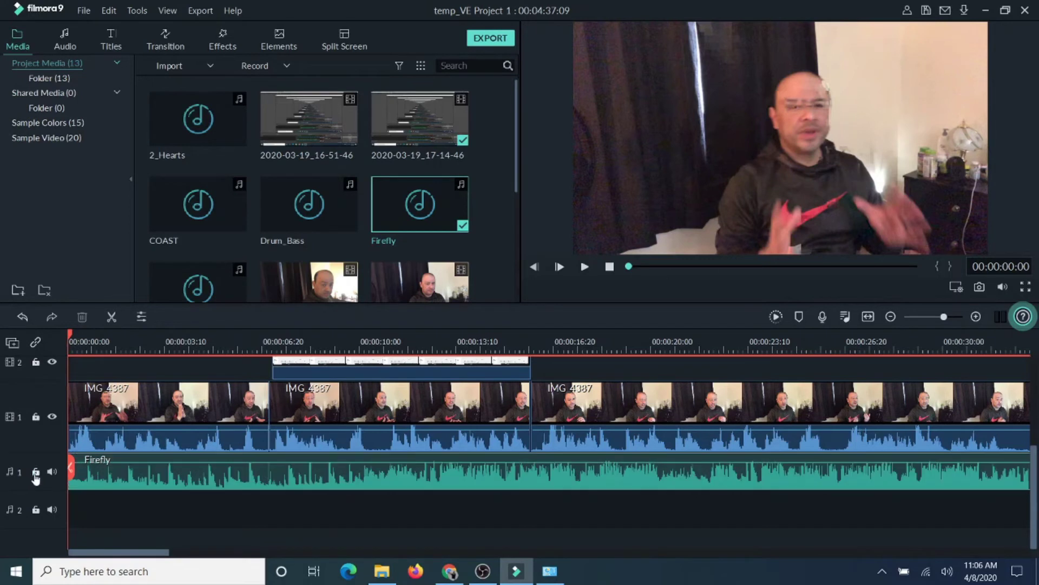
Step: Lower the Firefly music's volume to about -24 dB, playing the opening to check it against the speech
left_click_drag(142, 465, 145, 469)
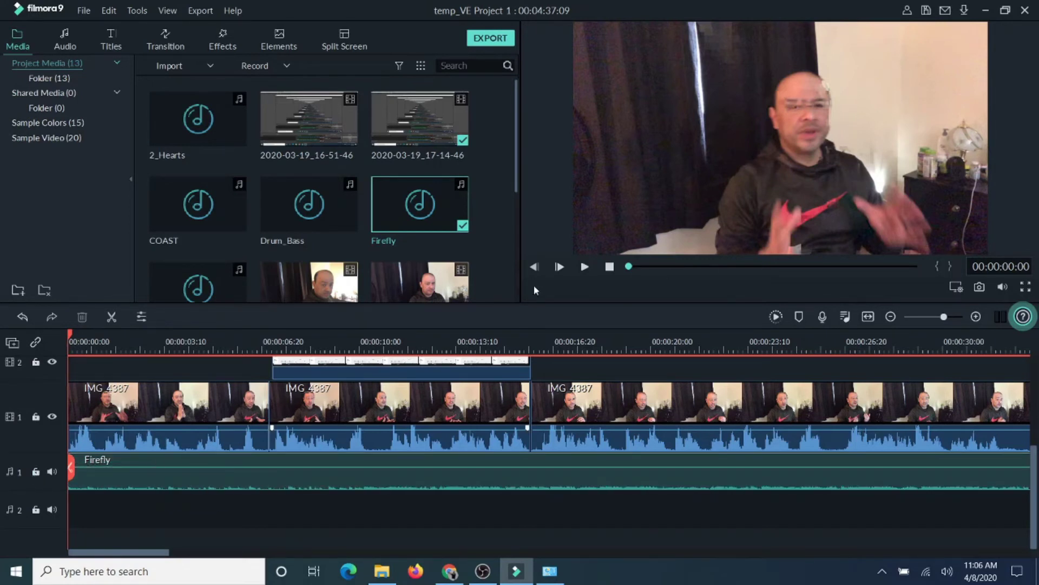
left_click(585, 267)
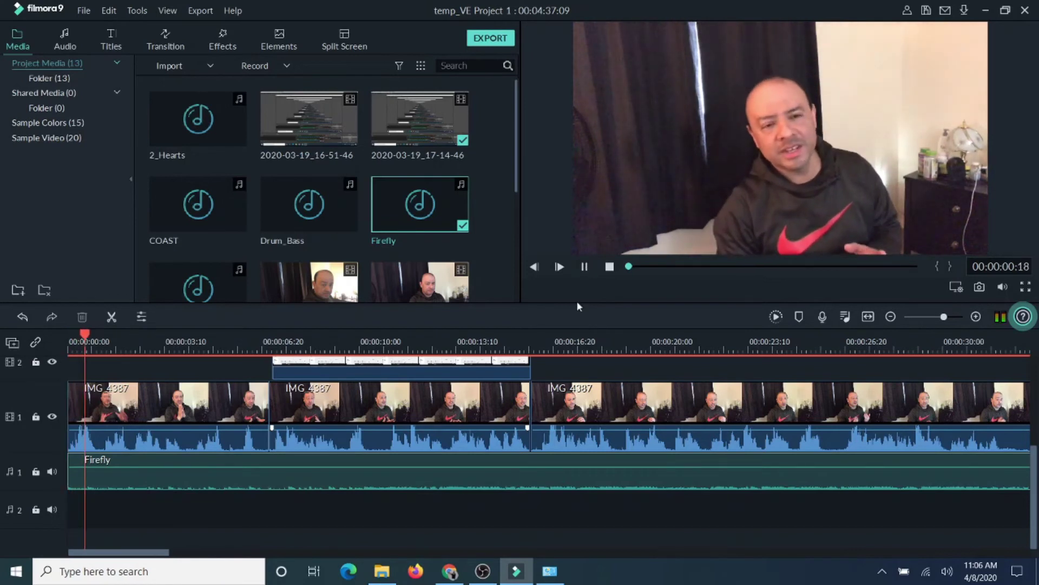
left_click(584, 267)
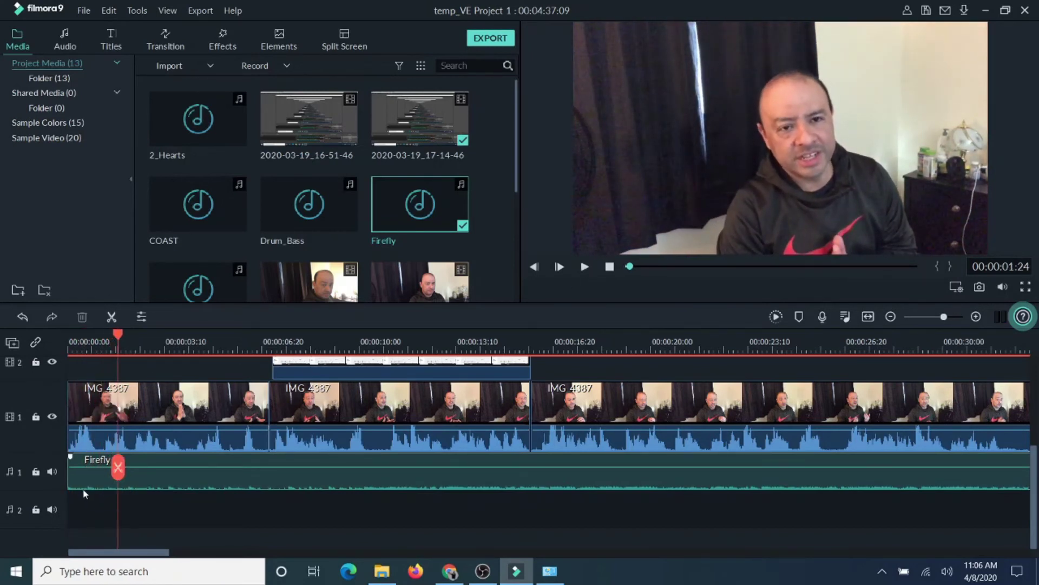
mouse_move(78, 466)
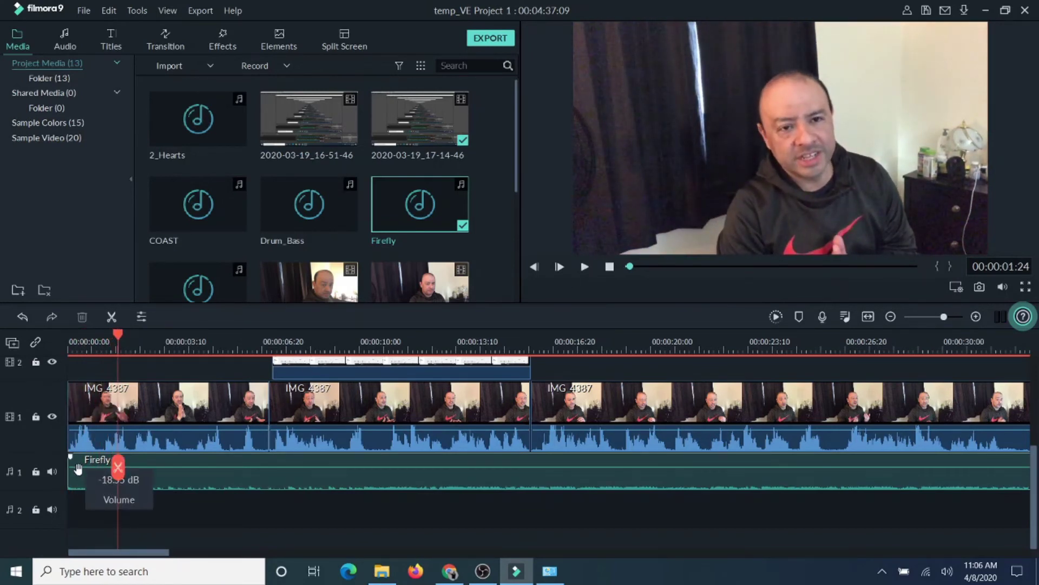
left_click_drag(78, 471, 80, 472)
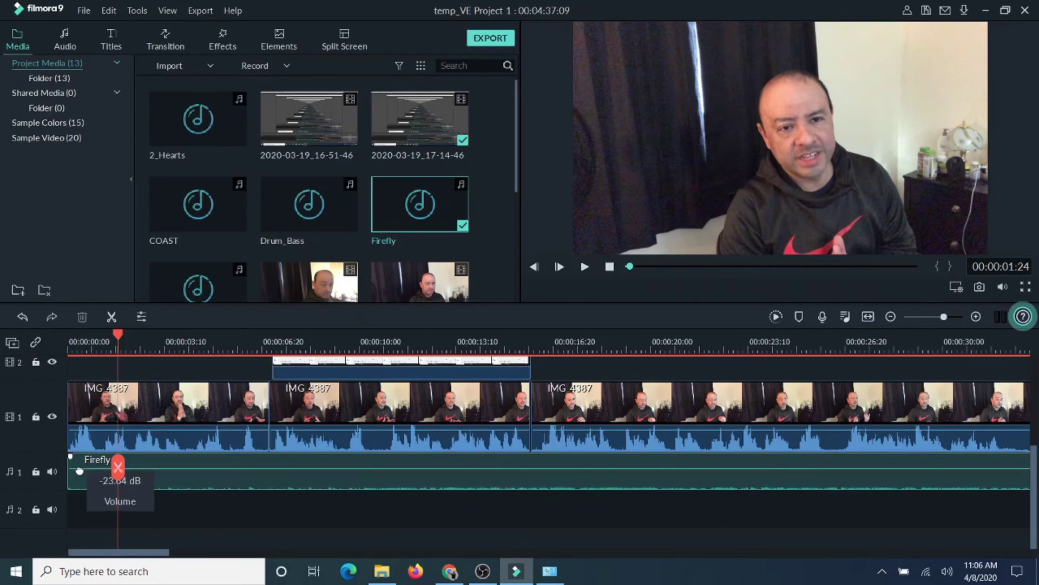
left_click(583, 268)
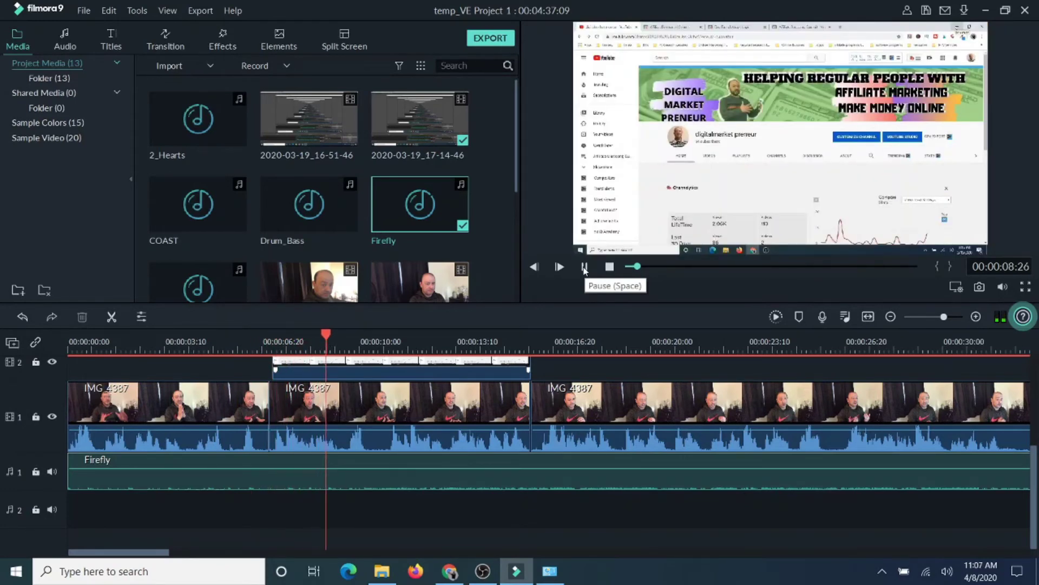
left_click(584, 267)
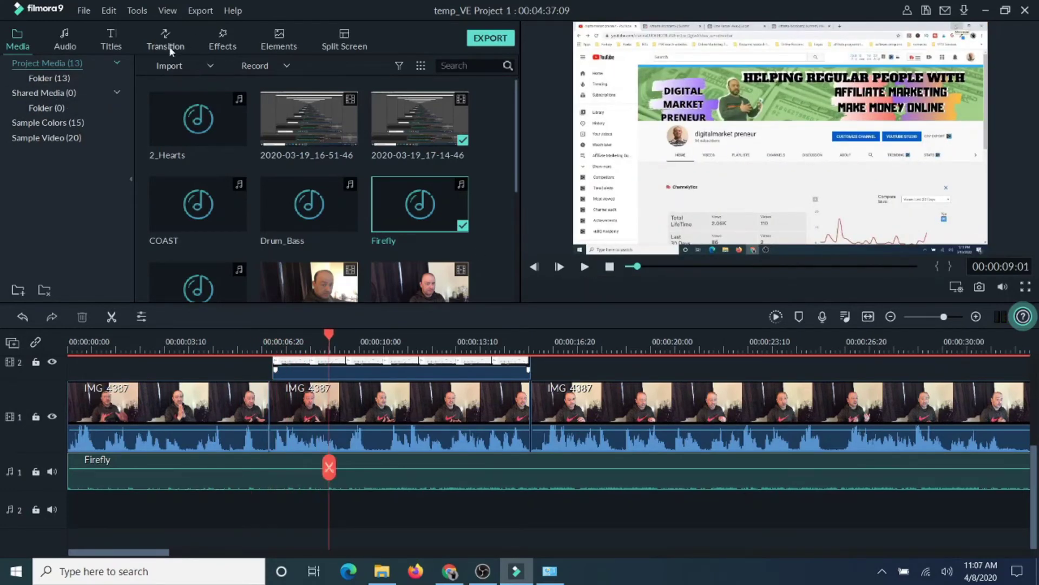
Step: Apply the Wind transition at the first cut between the webcam clips on video track 1
left_click(173, 44)
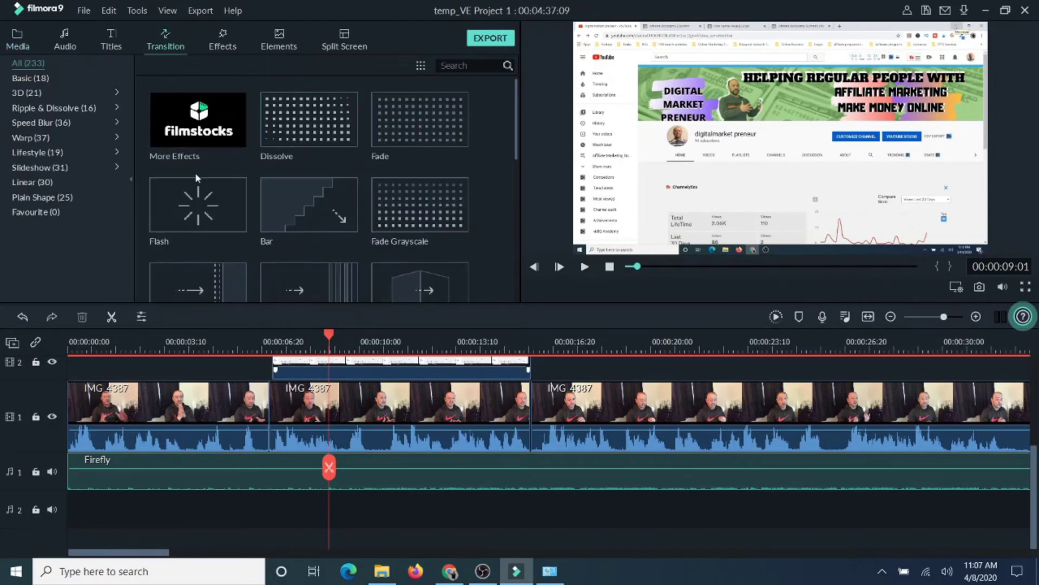
scroll(195, 175, "down", 5)
left_click(269, 201)
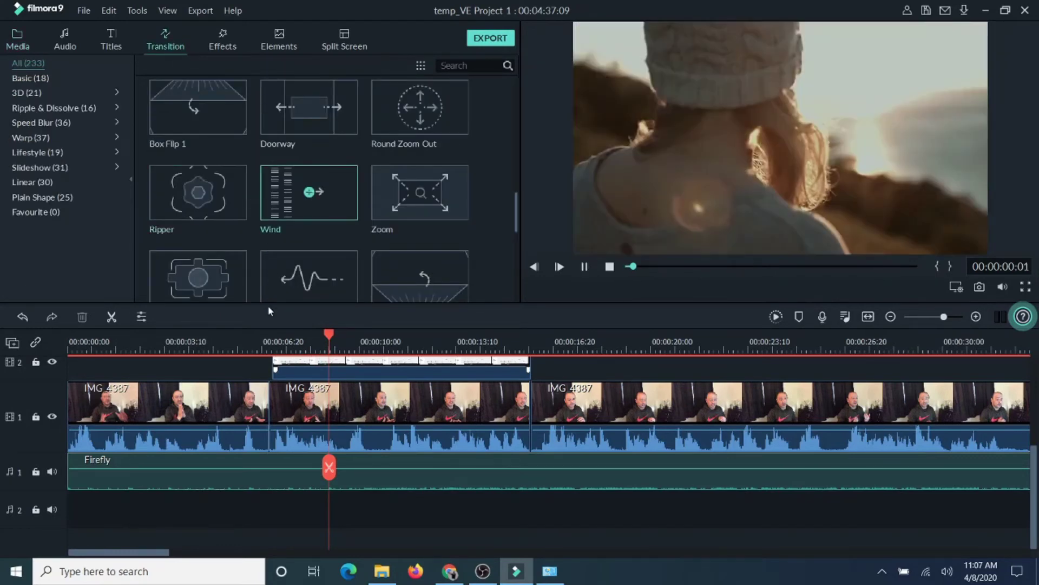
left_click_drag(290, 191, 270, 401)
Step: Play the timeline from 00:00:04:27 across the Wind transition and browse the other available transitions
left_click_drag(331, 334, 210, 335)
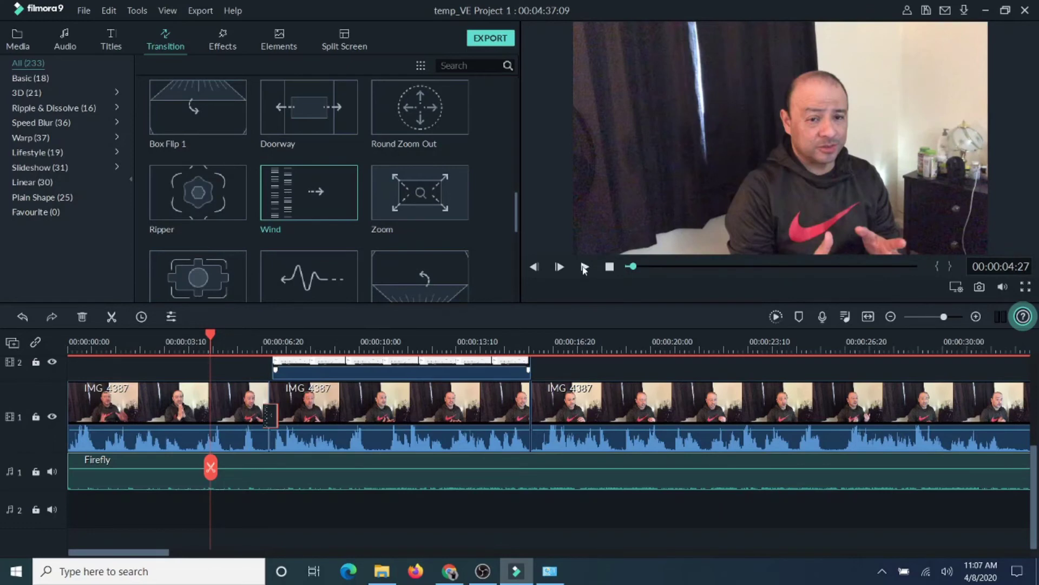
left_click(585, 267)
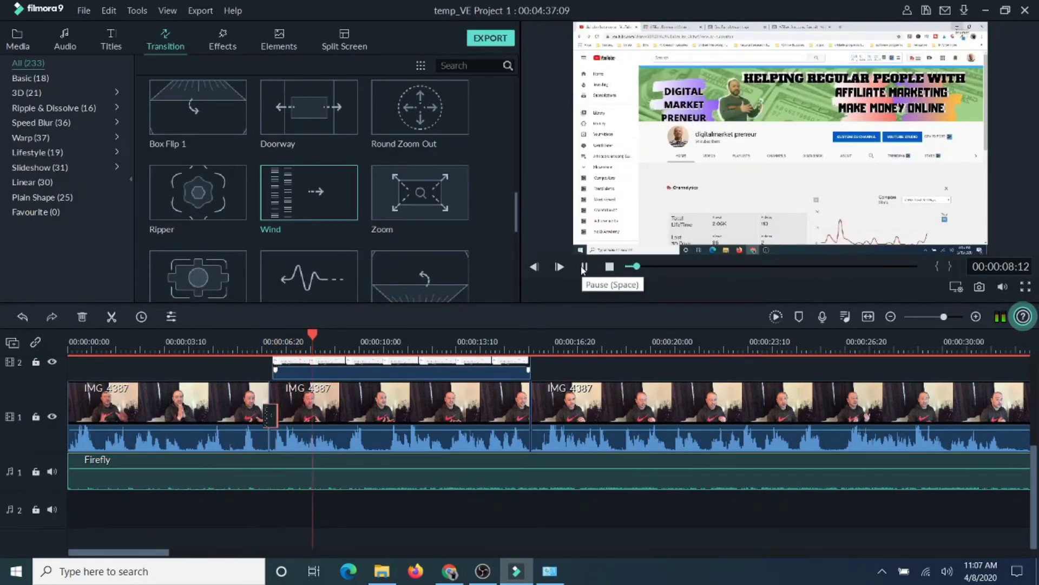
left_click(584, 267)
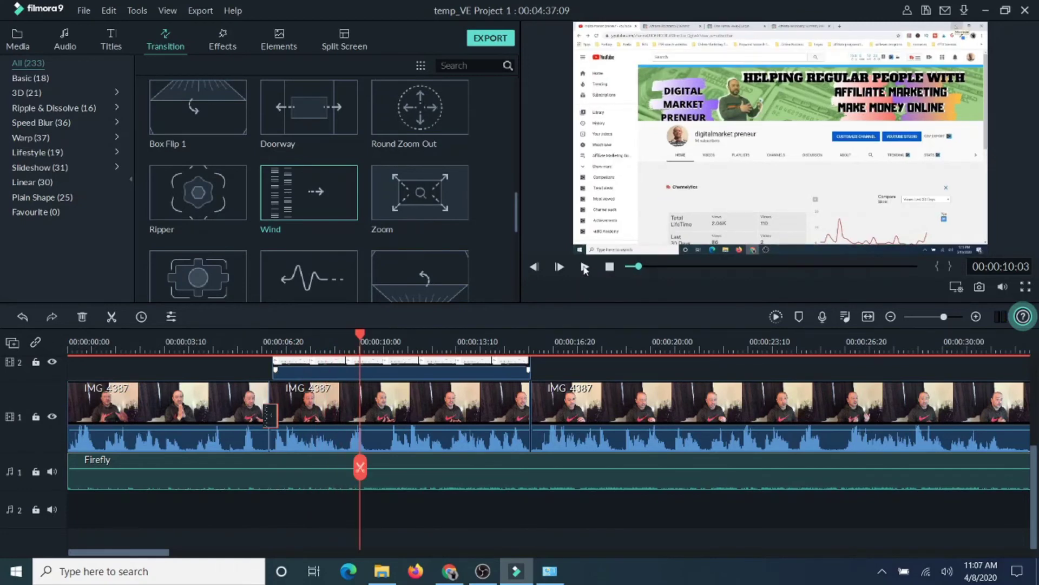
scroll(285, 230, "down", 5)
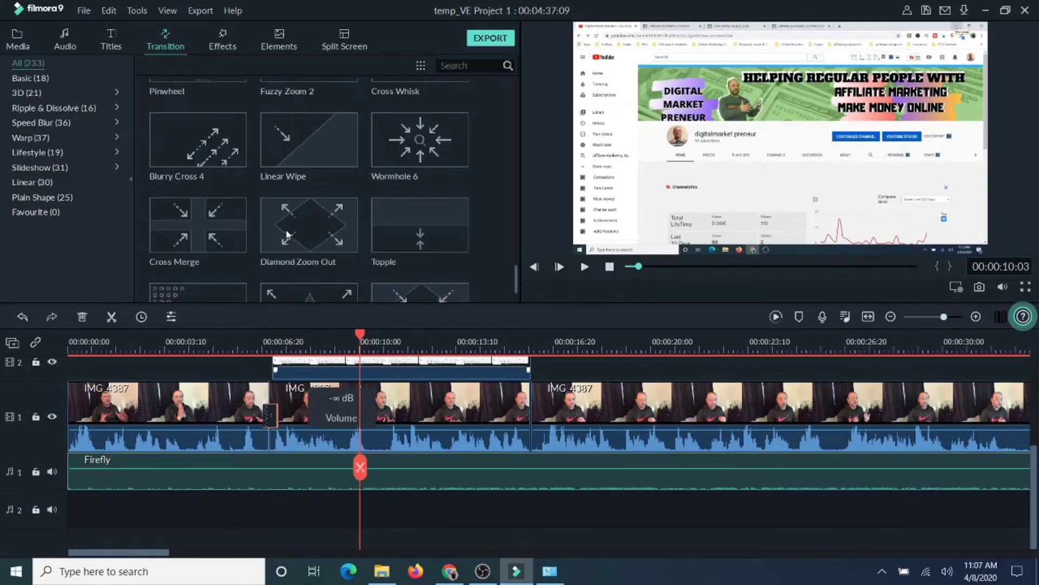
scroll(287, 232, "up", 10)
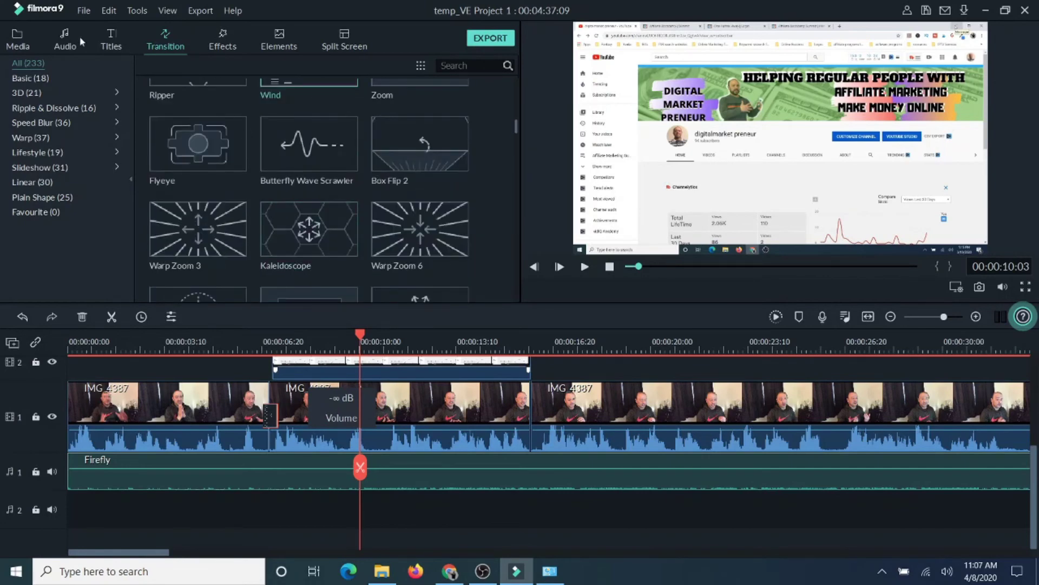
Step: Place the two-panel split screen layout with bands above and below on video track 2, just after the screen recording, and preview it
left_click(113, 42)
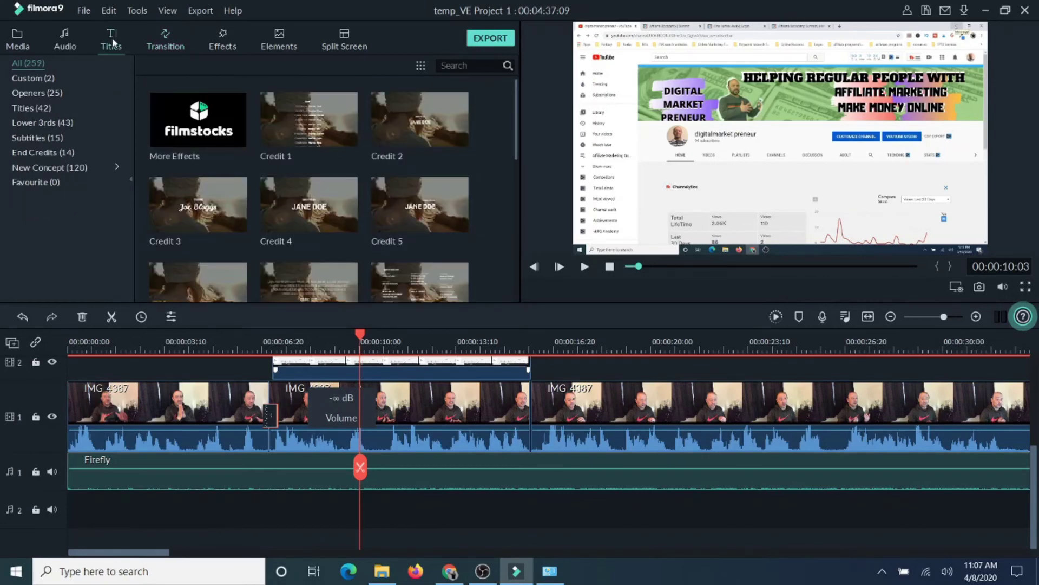
left_click(60, 41)
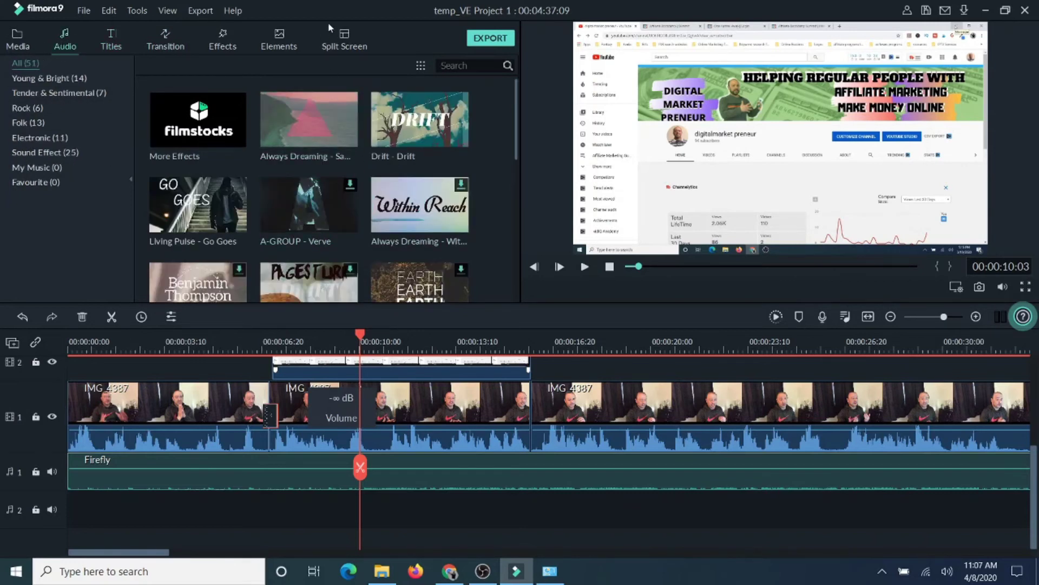
left_click(341, 44)
left_click_drag(387, 137, 549, 443)
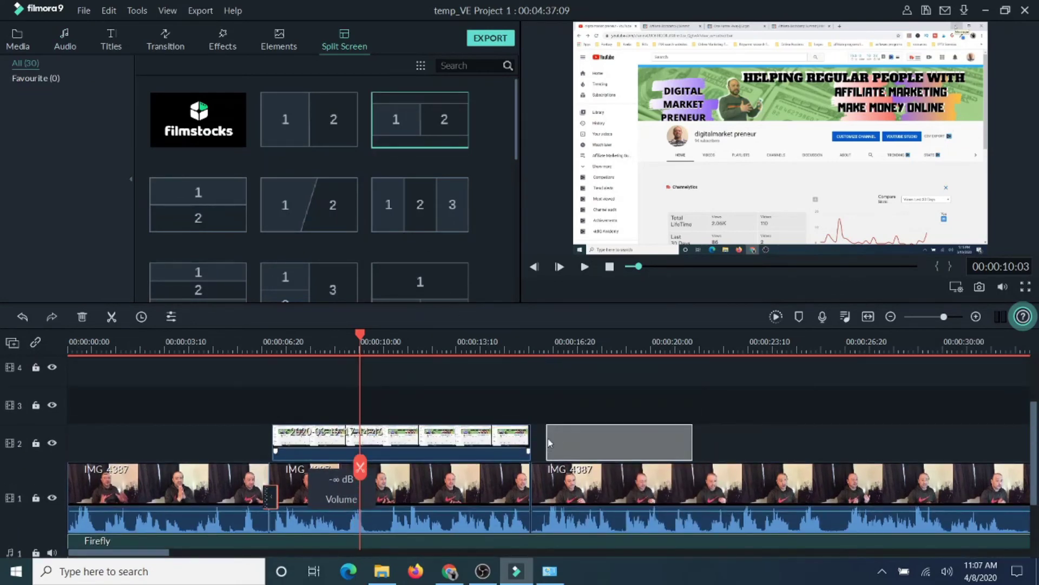
left_click(582, 268)
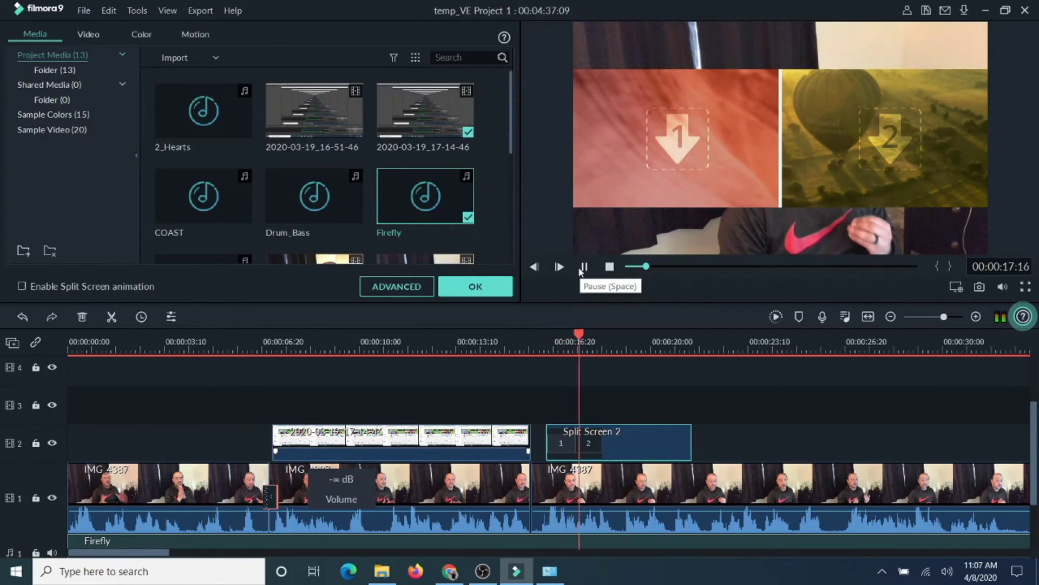
left_click(582, 267)
Step: Review the split screen clip's media settings, close them, and shrink the image inside section 1 of the layout
double_click(560, 439)
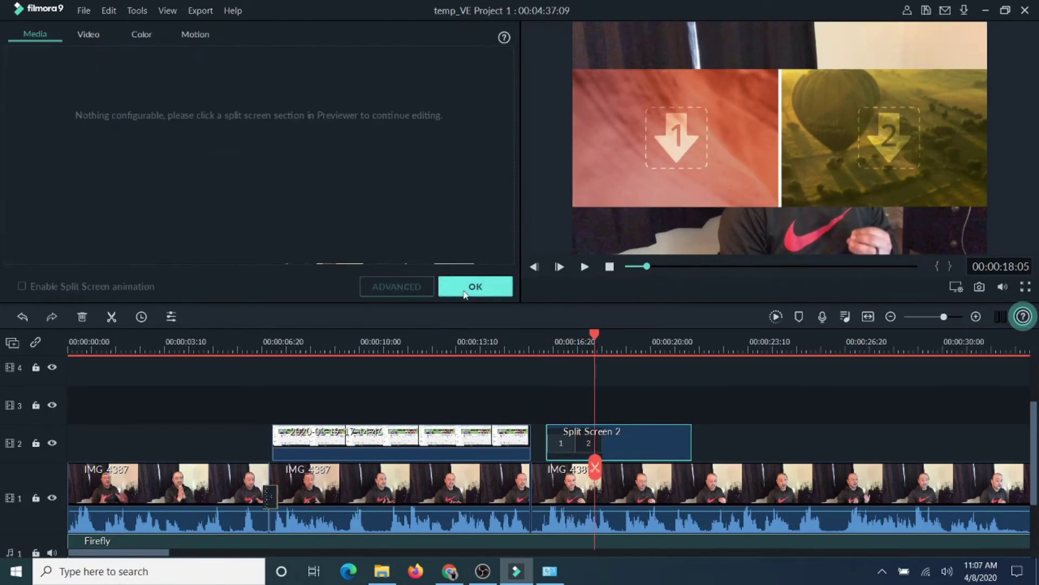
left_click(577, 442)
double_click(577, 441)
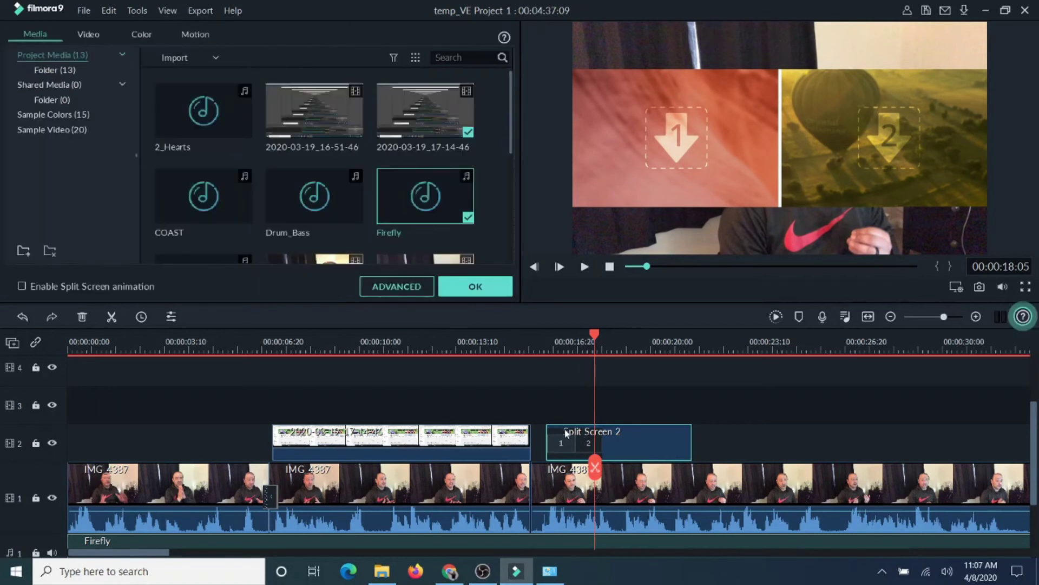
left_click(470, 287)
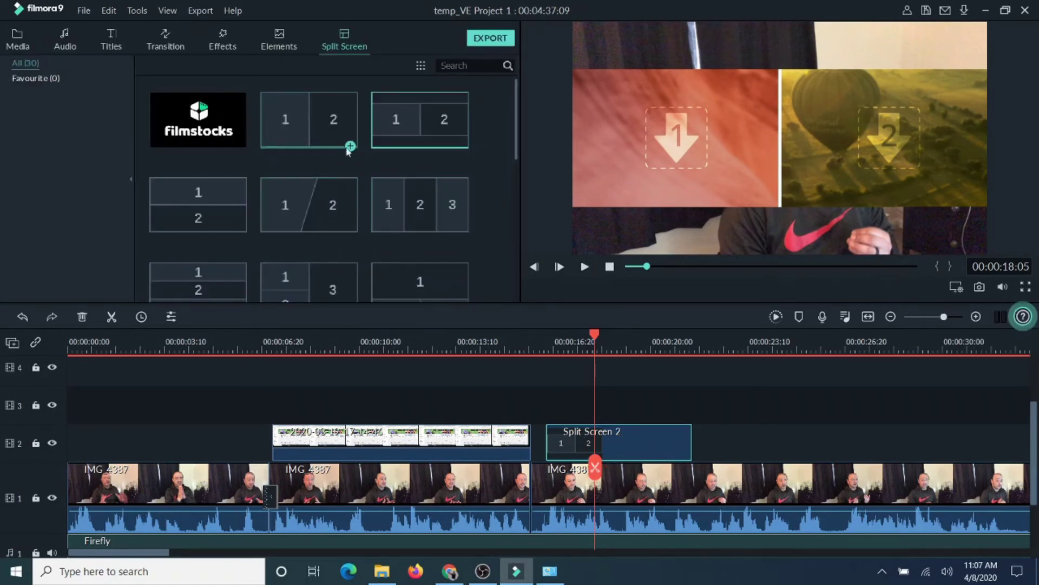
left_click(686, 129)
left_click_drag(740, 166, 704, 169)
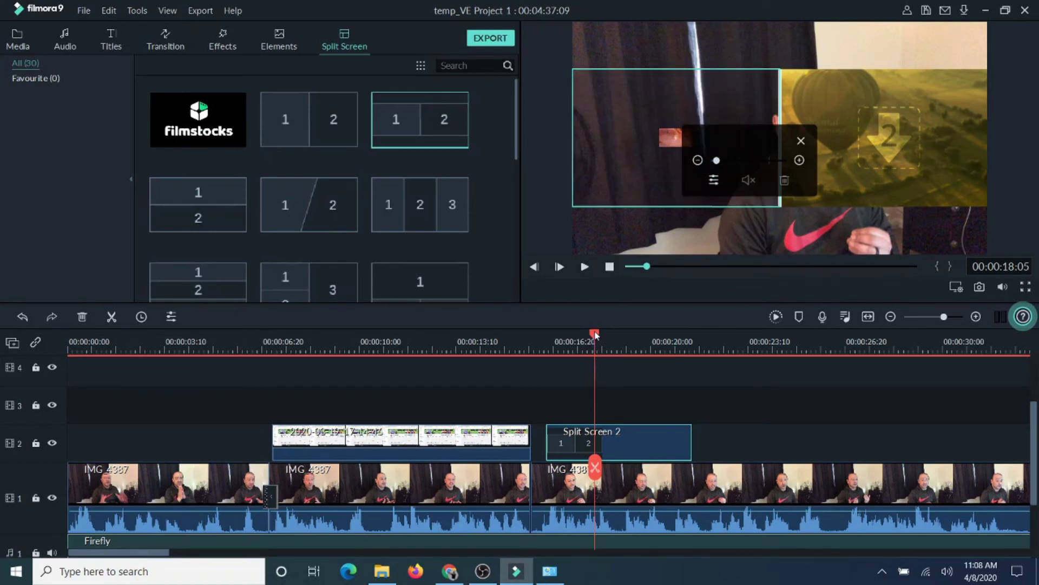
Step: Delete the split screen clip from video track 2
left_click_drag(594, 336, 497, 336)
right_click(625, 437)
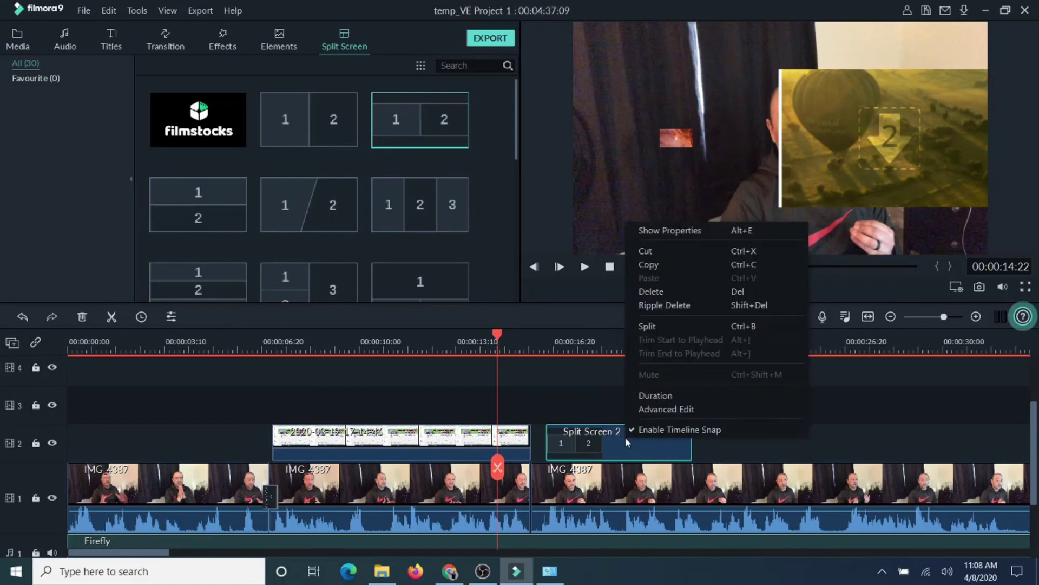
left_click(642, 292)
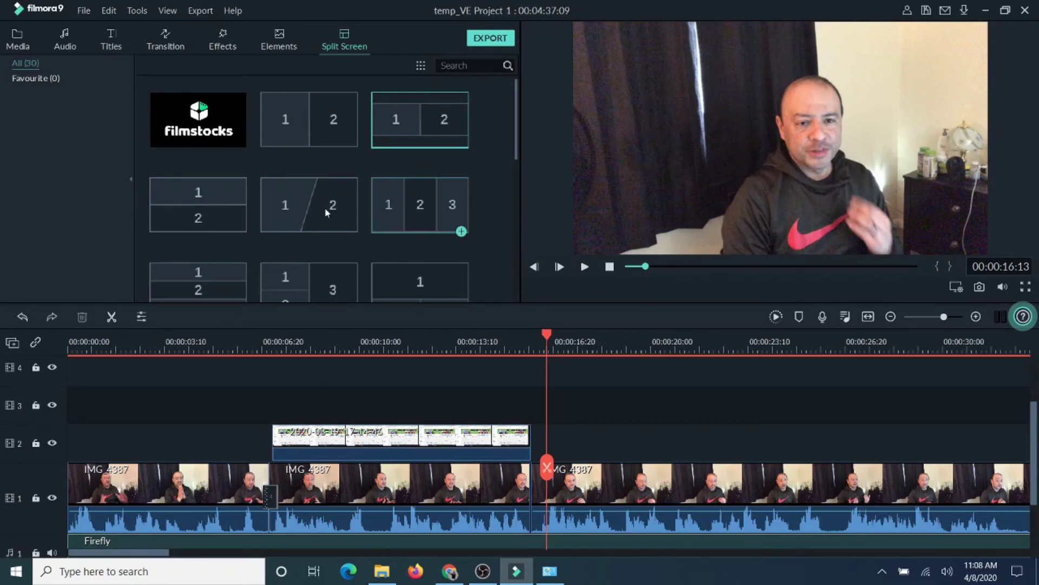
Step: Start exporting the project locally as an MP4 named My Video, then abort the export and close the export settings
left_click(487, 39)
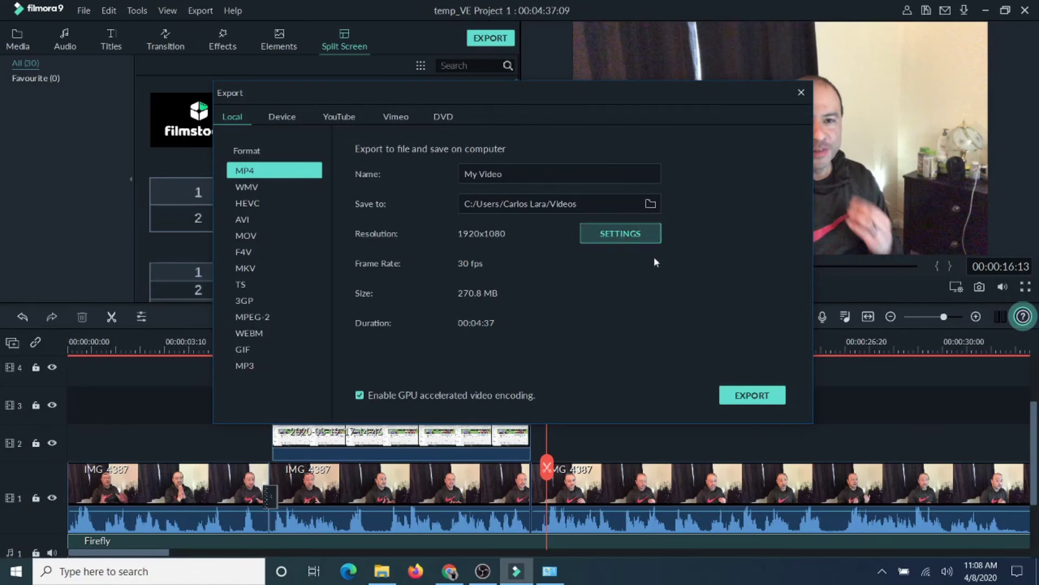
left_click(763, 393)
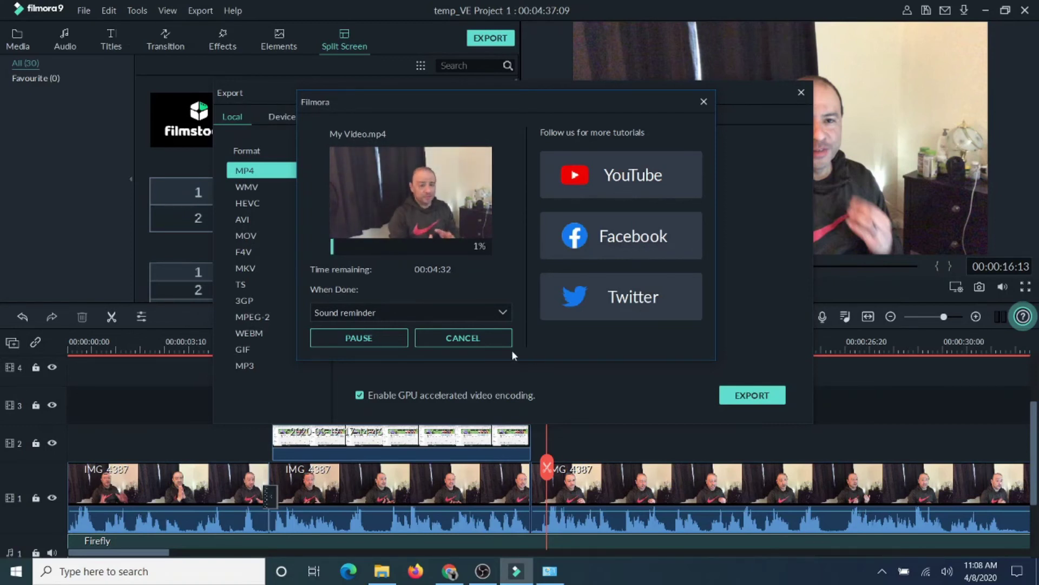
left_click(496, 340)
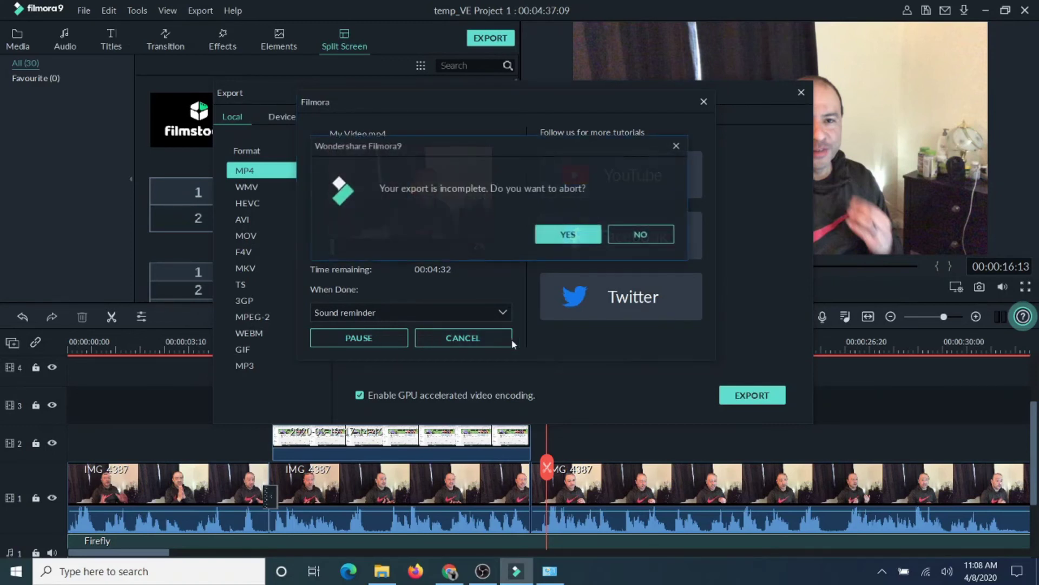
left_click(576, 239)
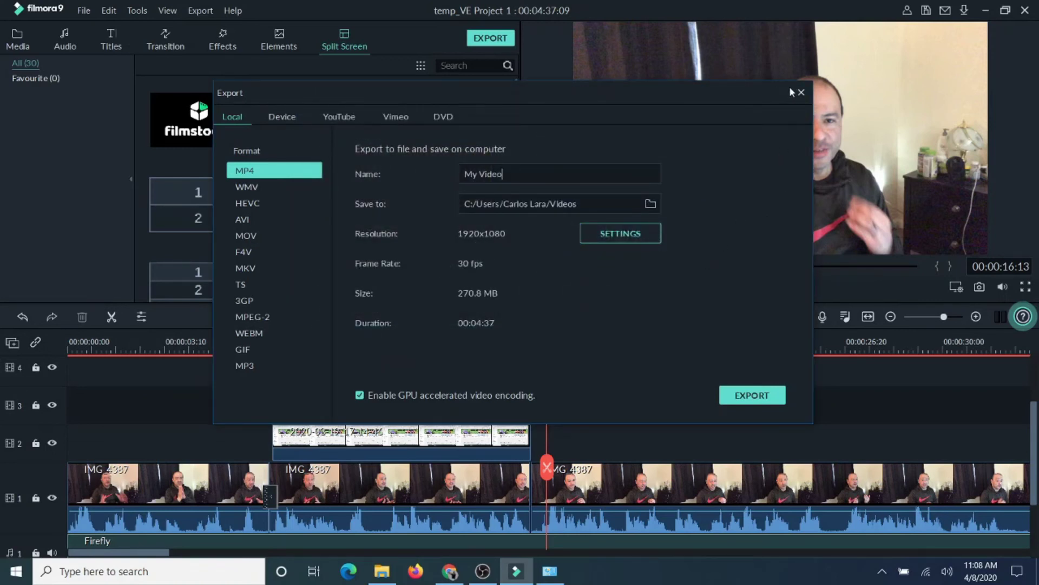
left_click(801, 93)
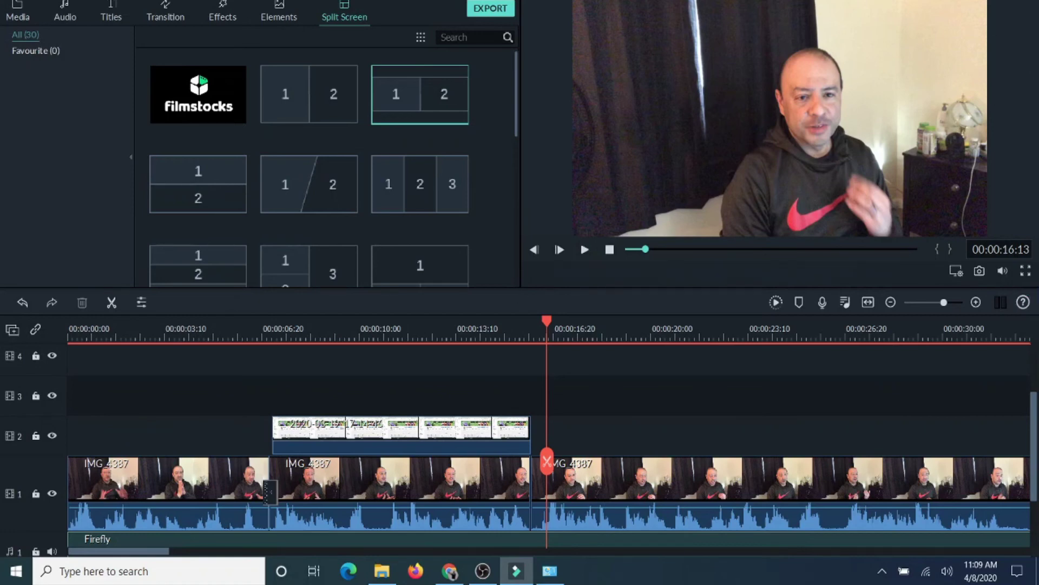
Step: Switch to Chrome, open Google and search for "free video editing software"
left_click(928, 0)
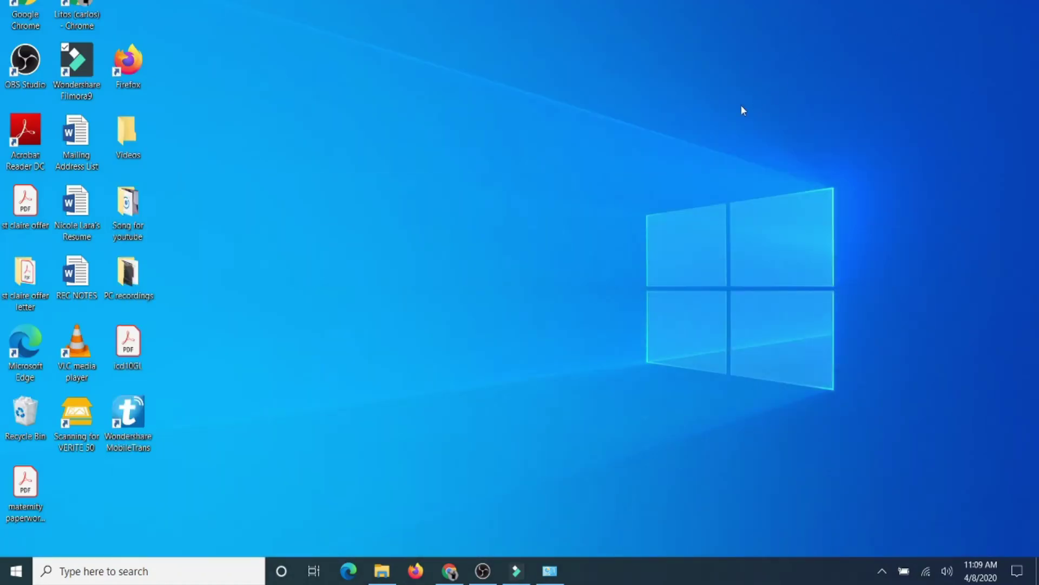
left_click(451, 571)
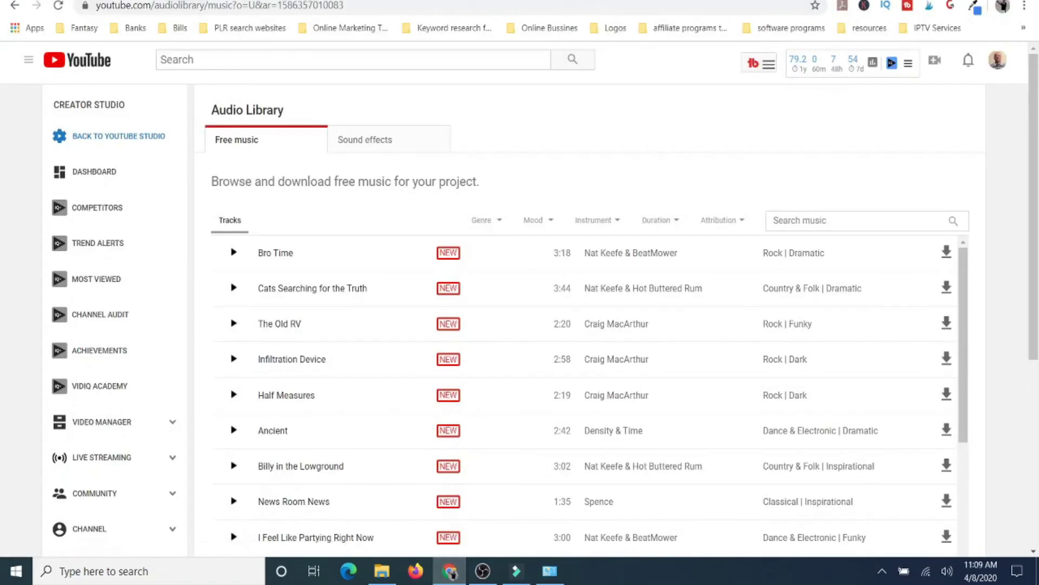
left_click(254, 0)
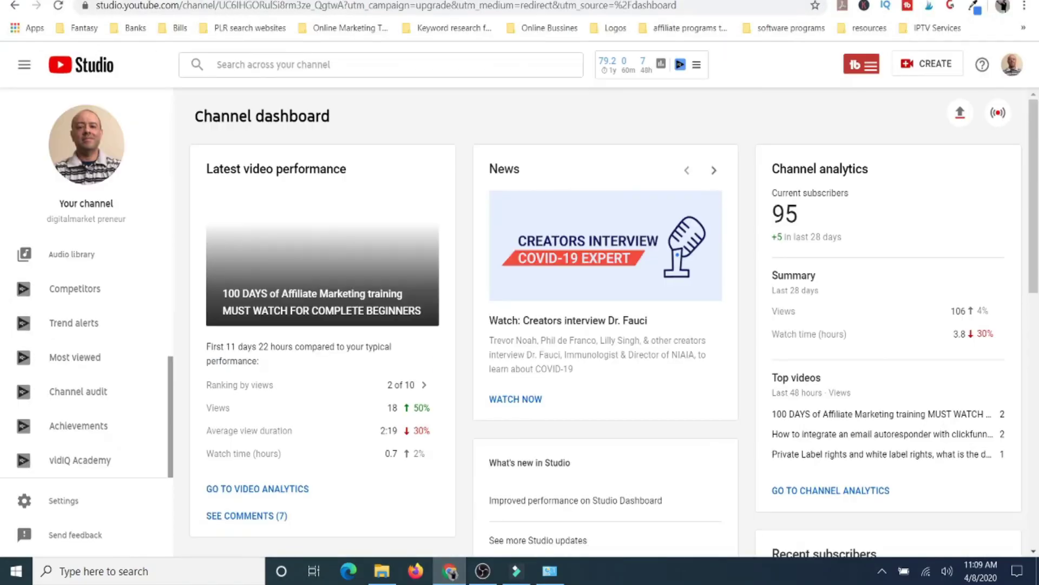
left_click(866, 27)
left_click(866, 70)
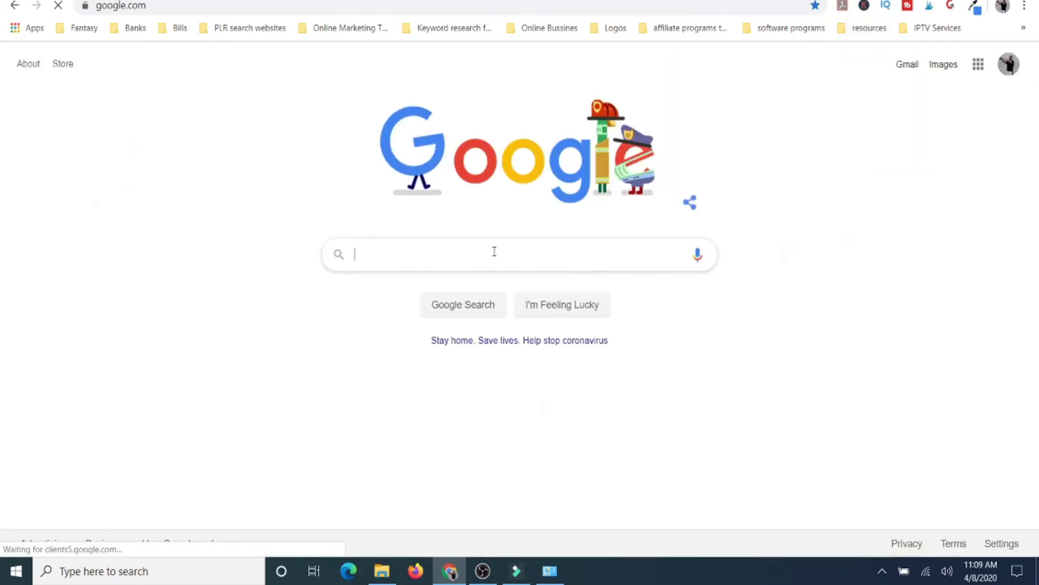
type("free video e")
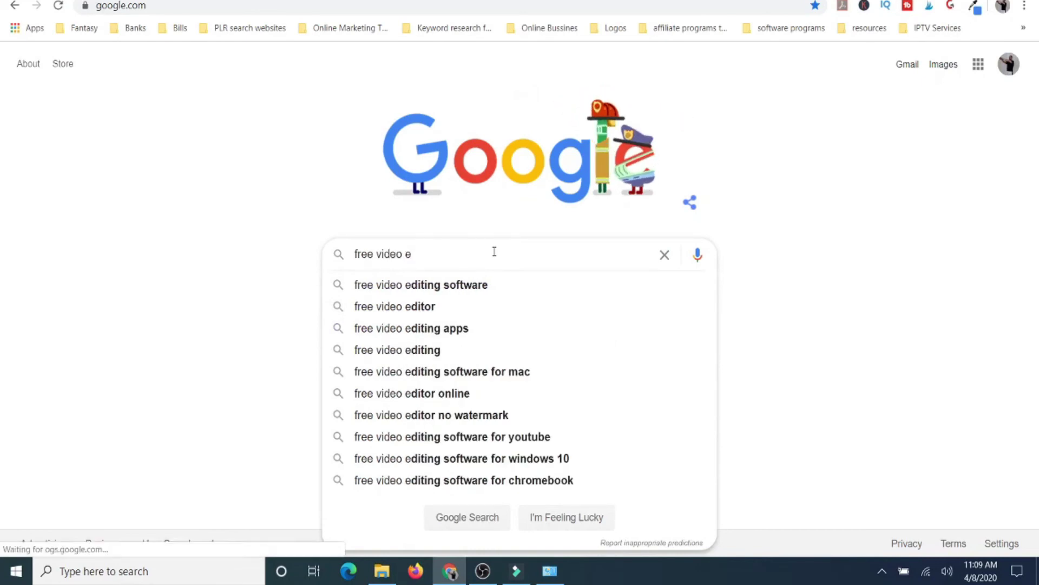
left_click(490, 284)
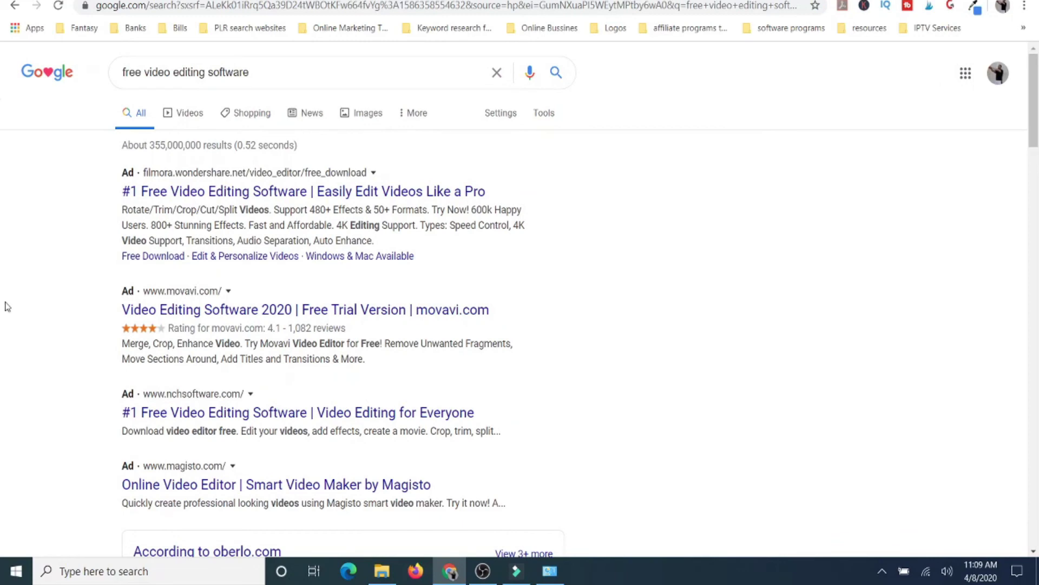
Step: Look through the search results, open the OpenShot Video Editor website and examine its home page
scroll(30, 332, "down", 4)
scroll(30, 332, "down", 8)
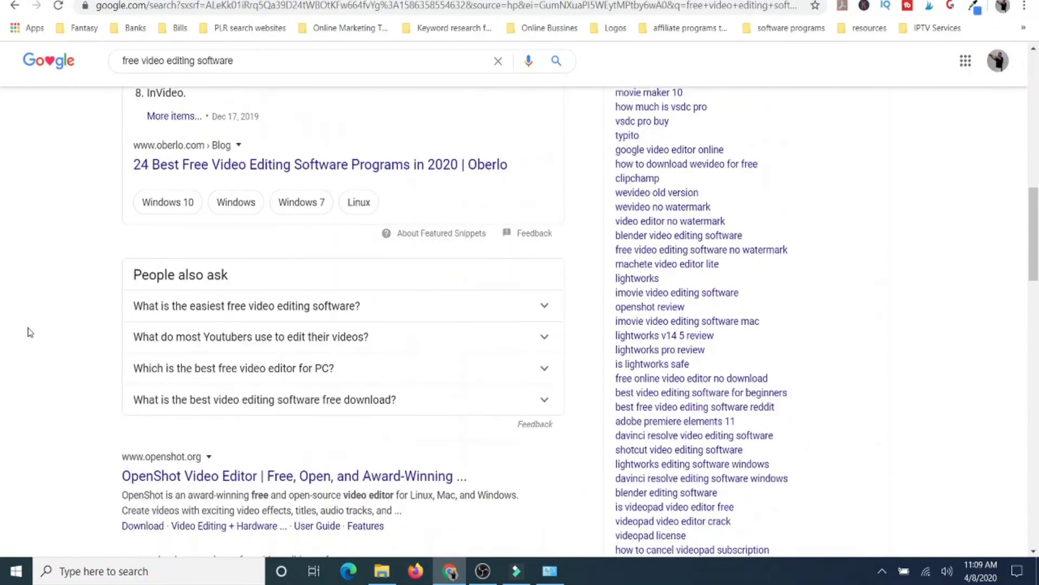
scroll(29, 331, "down", 2)
scroll(30, 331, "down", 4)
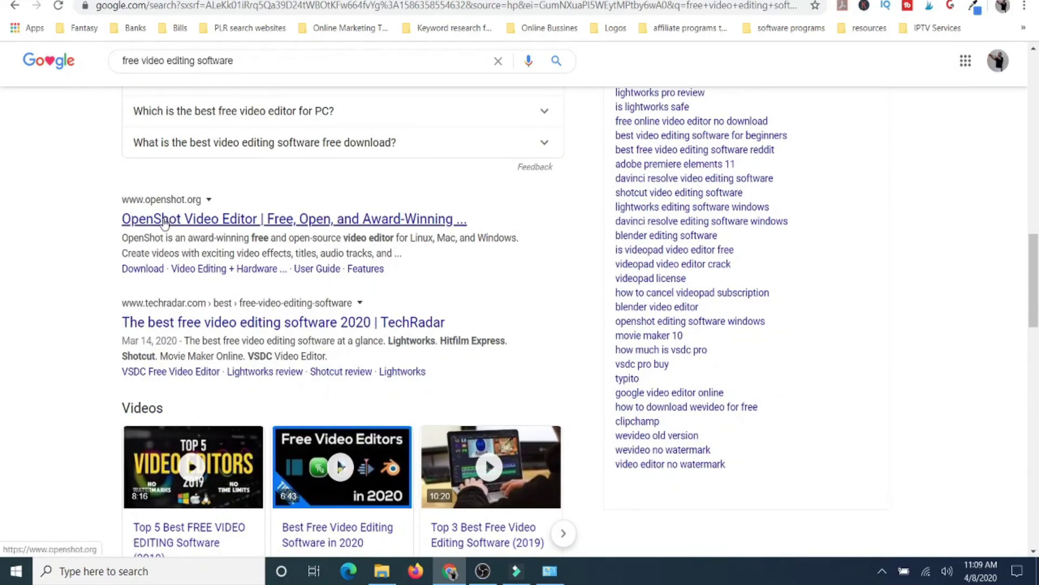
left_click(237, 223)
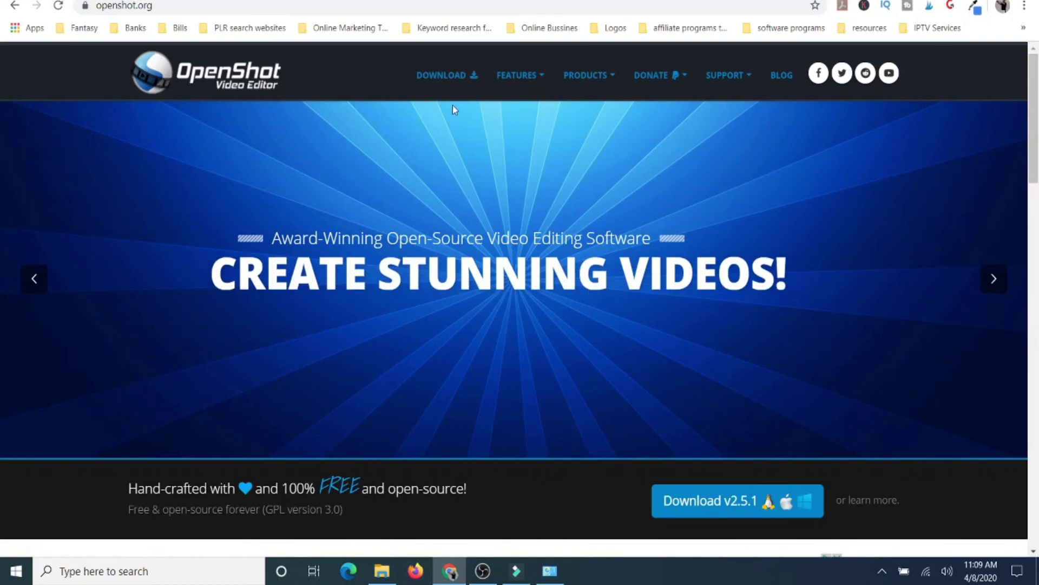
mouse_move(762, 93)
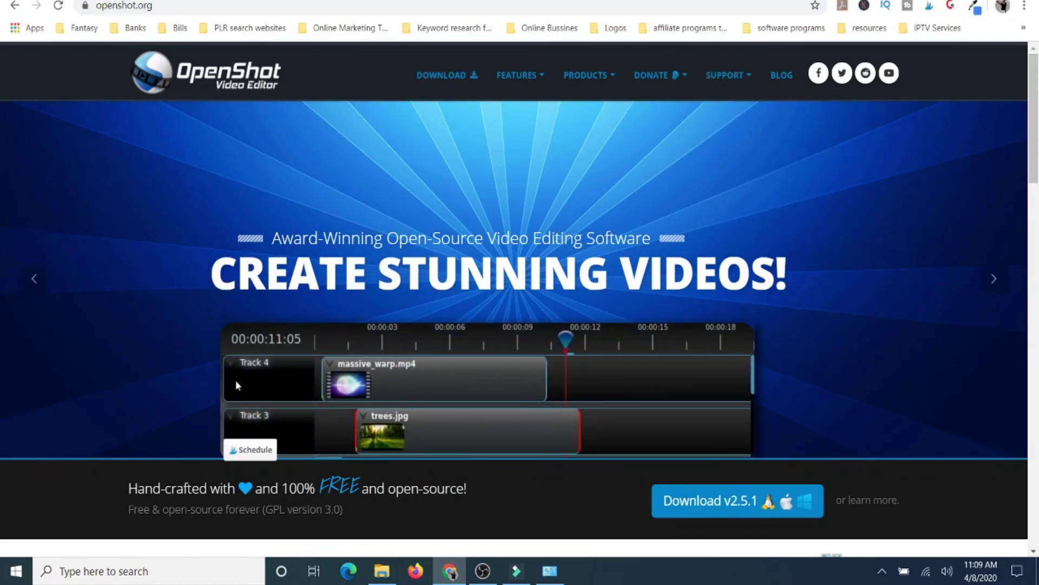
scroll(236, 382, "down", 4)
scroll(158, 348, "up", 3)
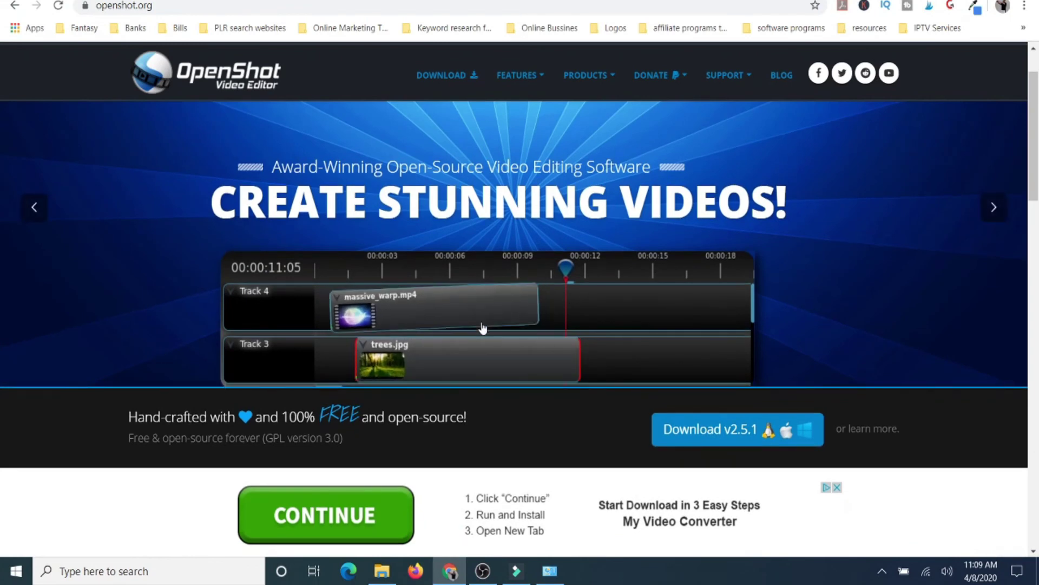
Step: Return to the Google results and look through the remaining free video editor listings and videos
left_click(15, 5)
scroll(95, 336, "down", 9)
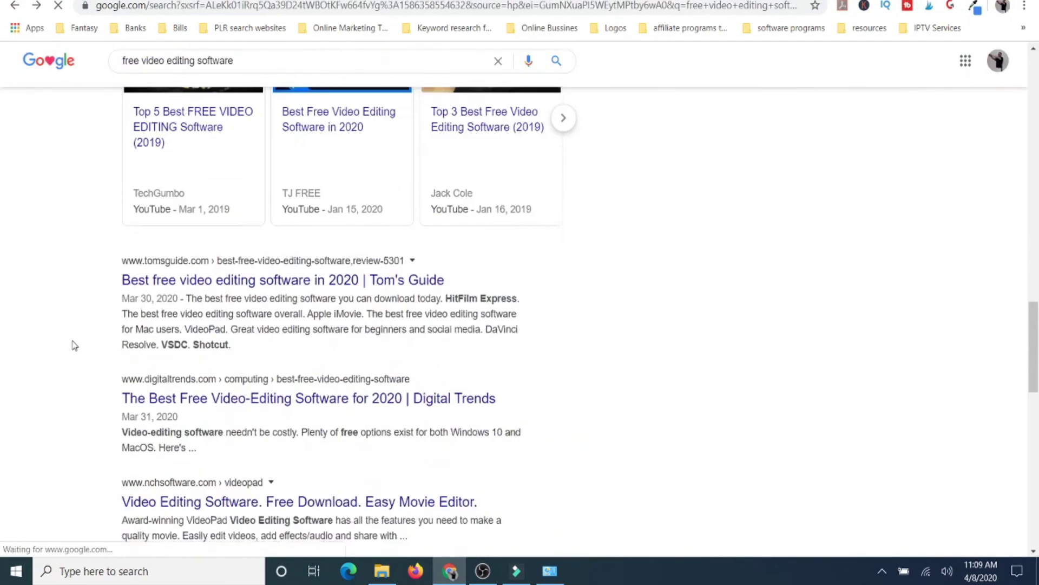
scroll(74, 345, "up", 4)
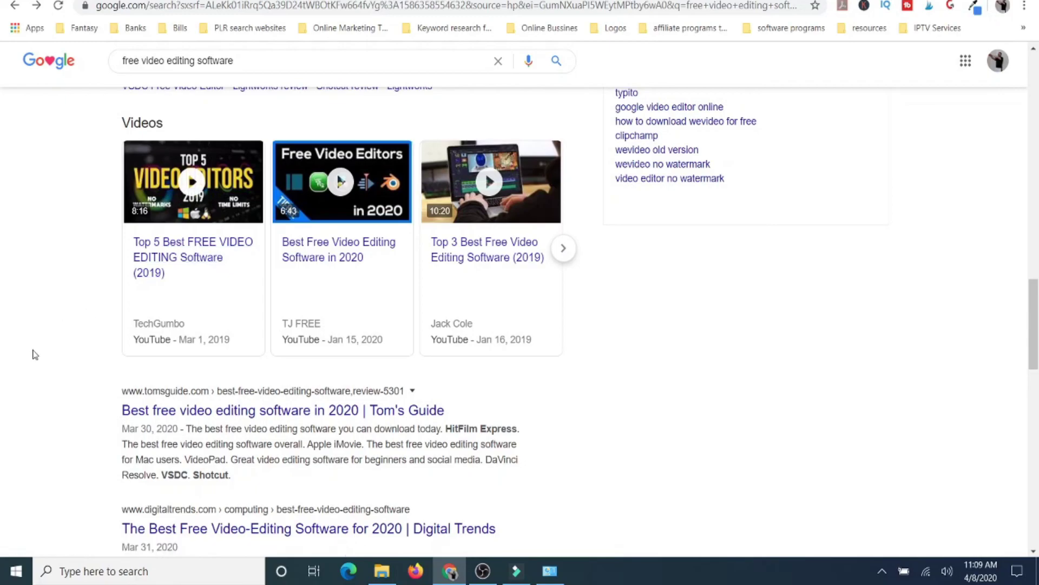
scroll(33, 352, "down", 5)
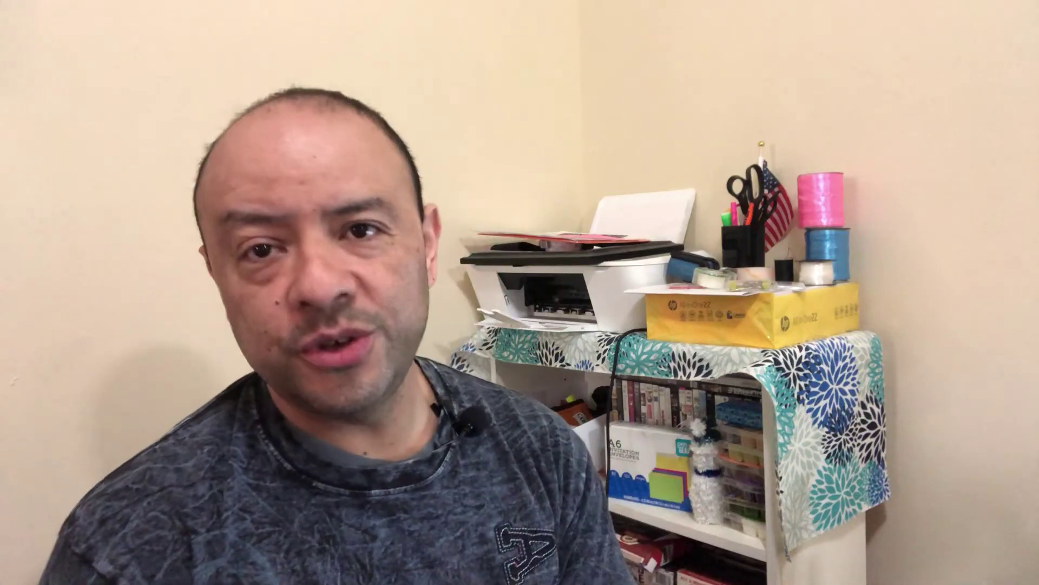